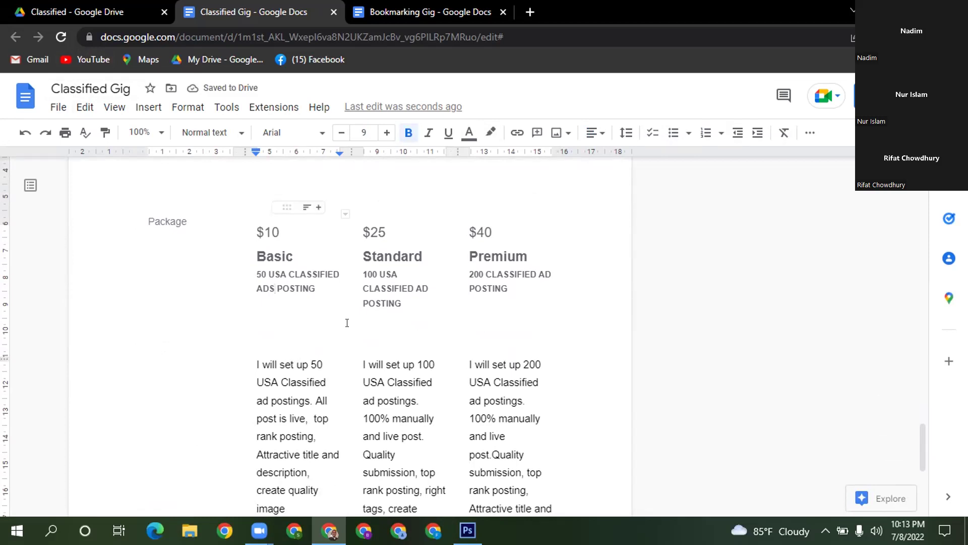
Change "AD" to "ADS" in the Standard and Premium package titles of the Classified Gig document.
click(428, 289)
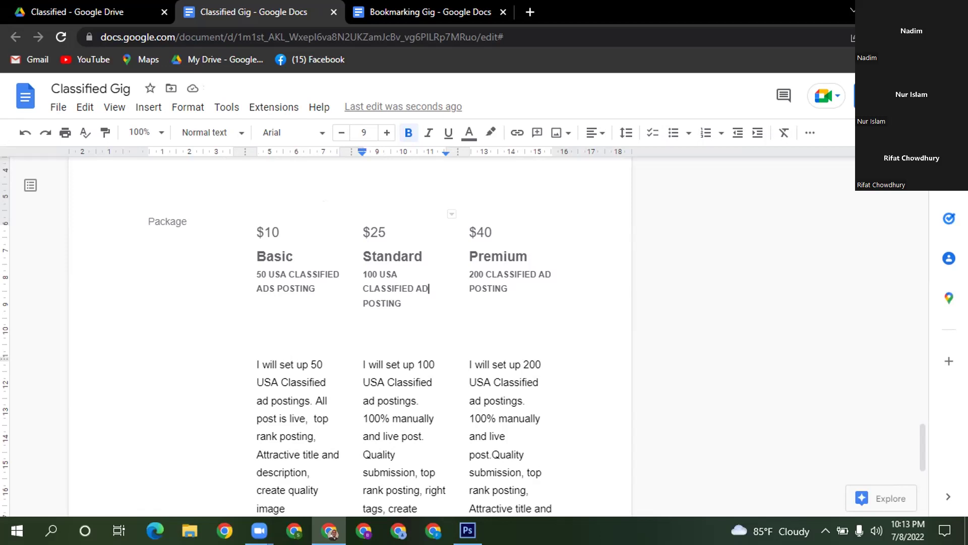
text(S)
click(551, 276)
text(S)
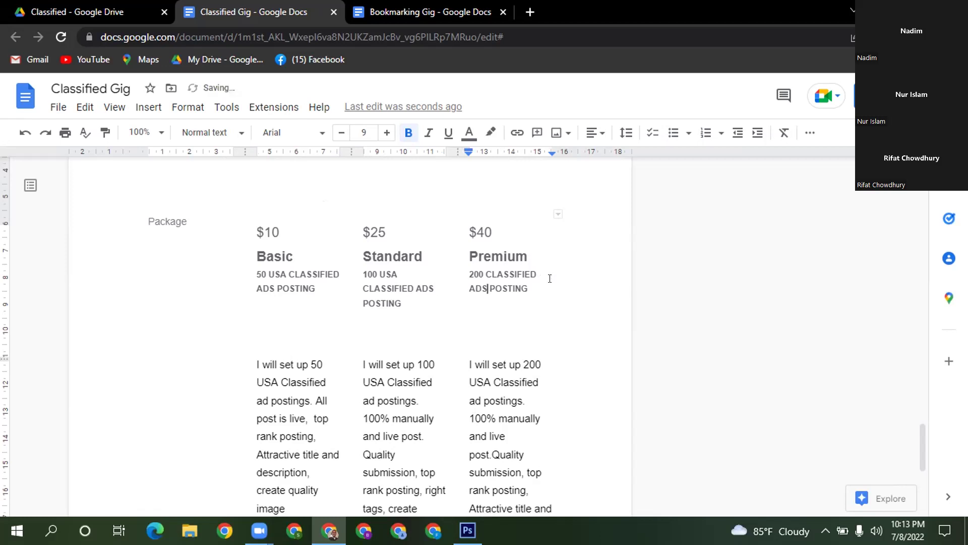
Review the Basic, Standard and Premium package descriptions beneath the package titles.
scroll(424, 370, down, 1)
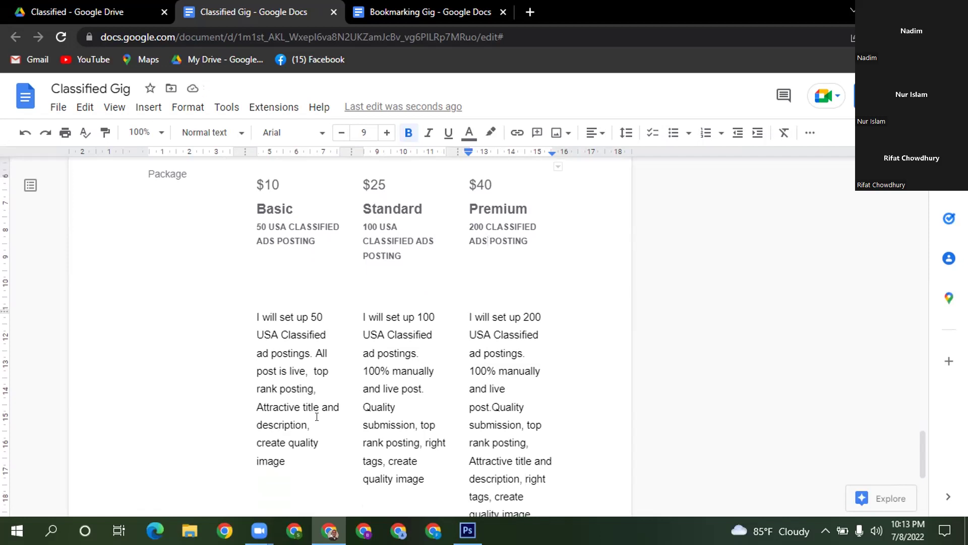
scroll(316, 418, down, 1)
scroll(314, 429, down, 1)
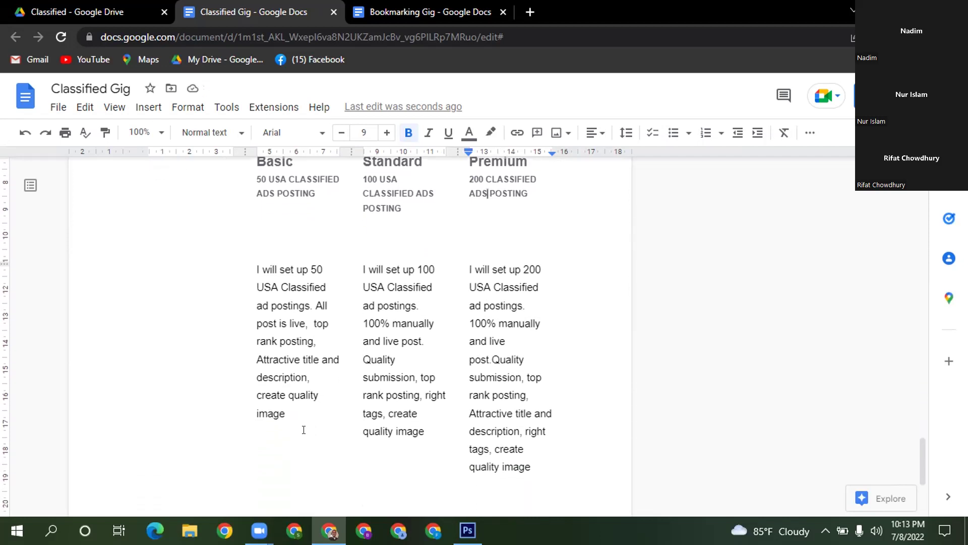
scroll(292, 426, down, 1)
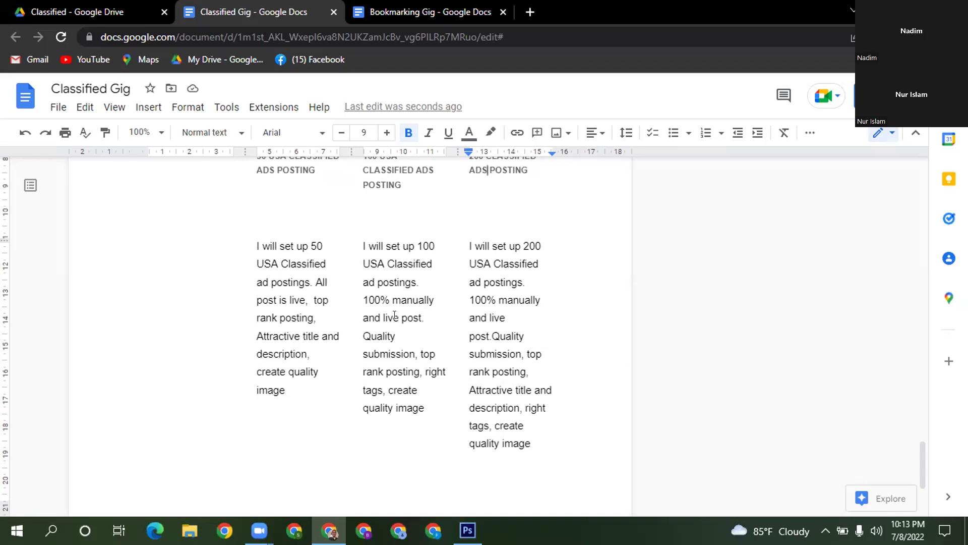
scroll(424, 348, down, 3)
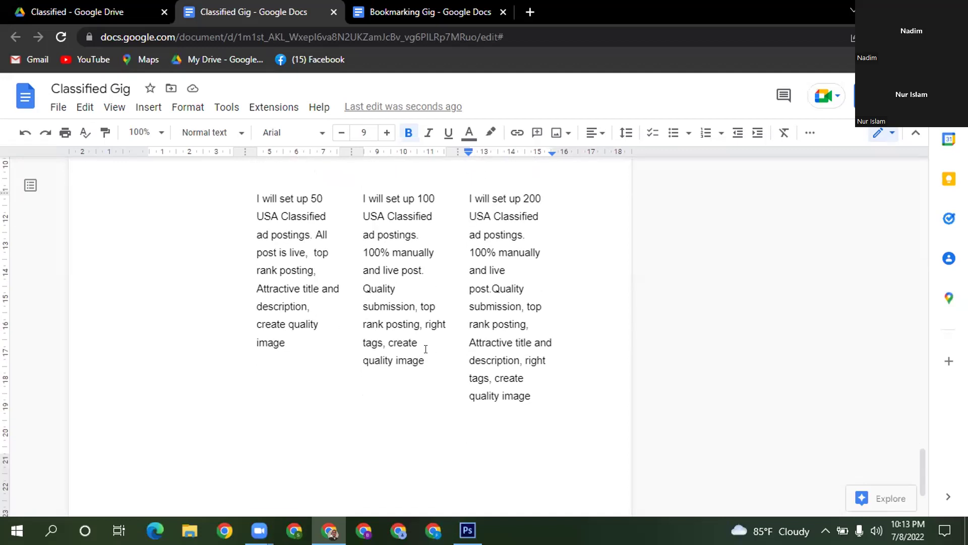
scroll(424, 348, up, 5)
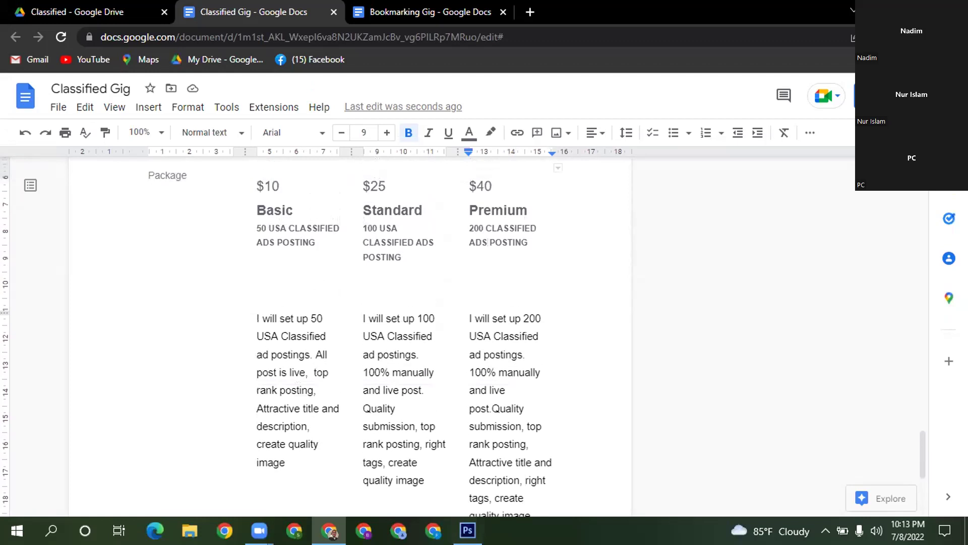
Switch to Photoshop and open Classified.psd from the Outsourcing Matter folder on New Volume (E:).
click(468, 530)
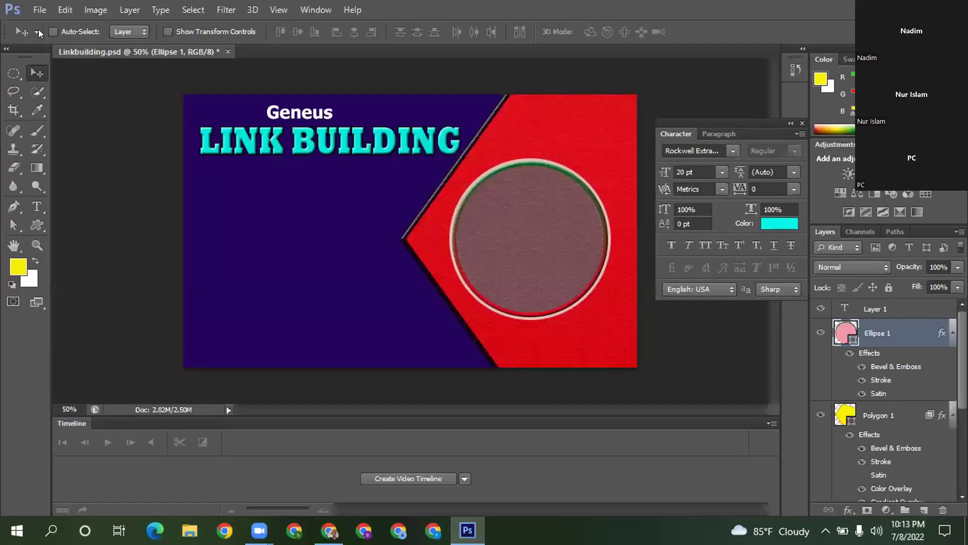
click(38, 12)
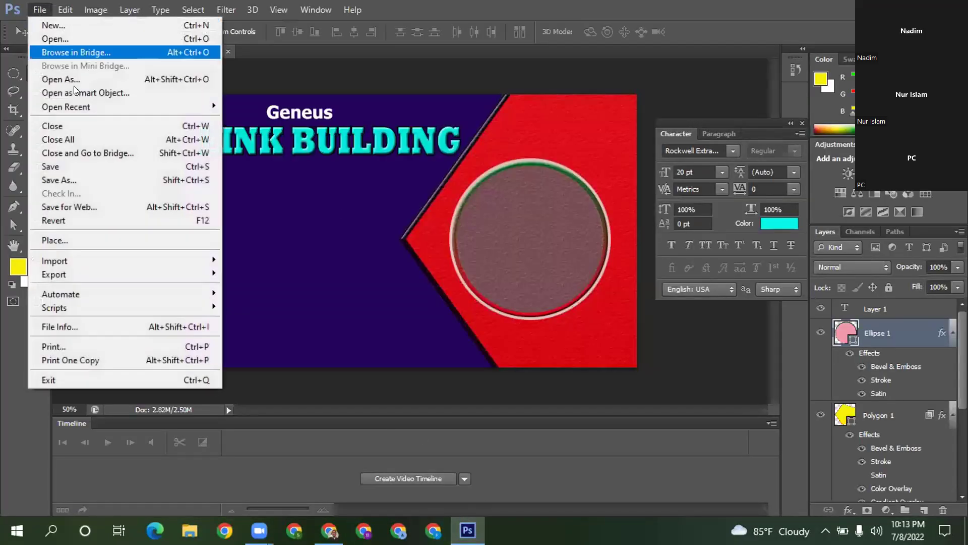
click(48, 36)
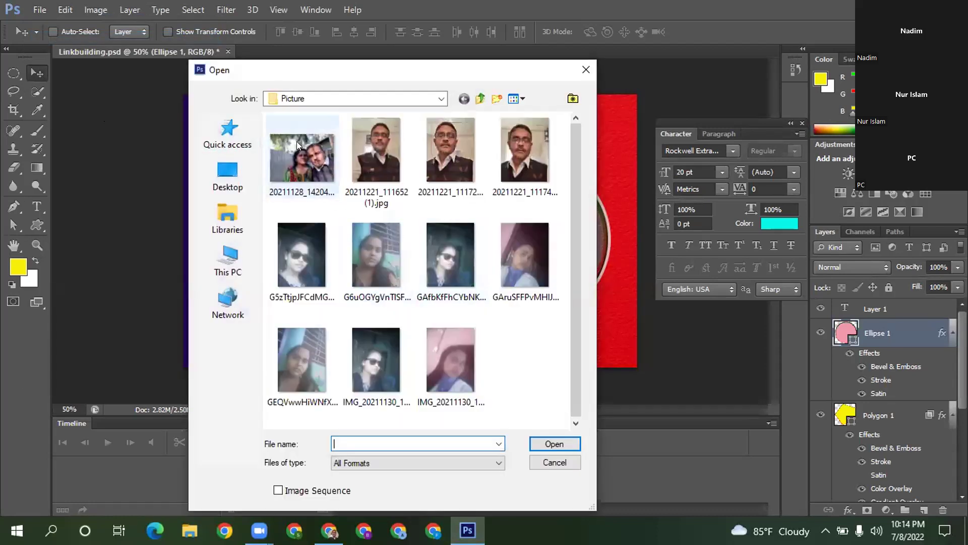
click(346, 97)
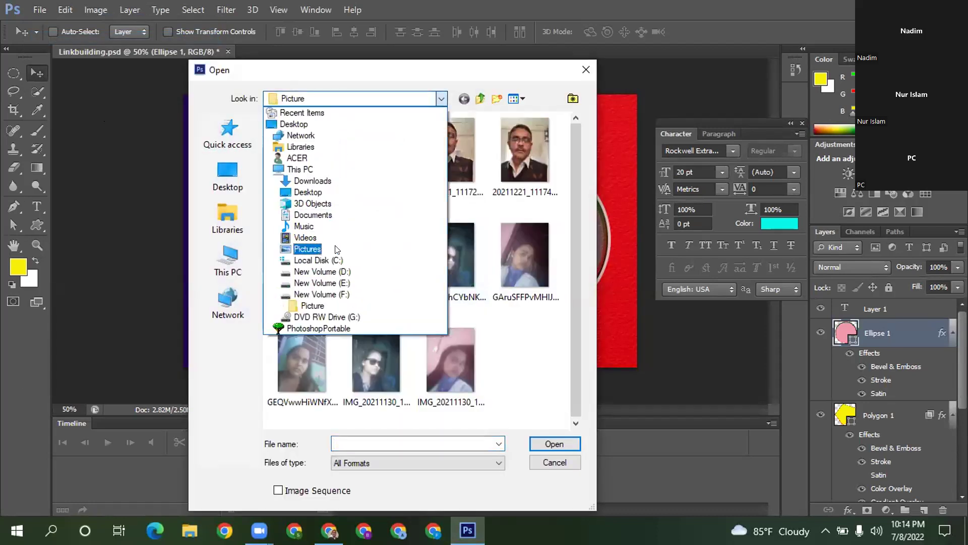
click(343, 293)
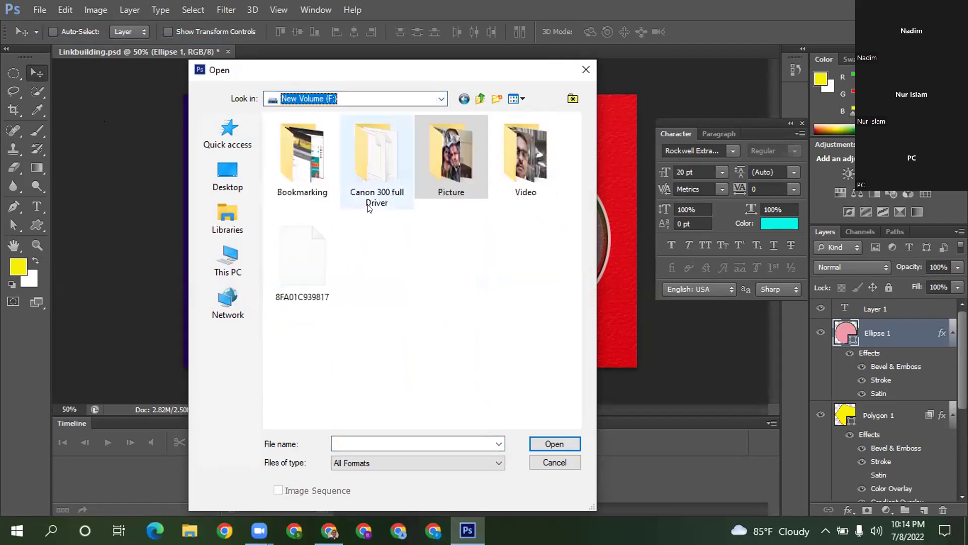
click(348, 98)
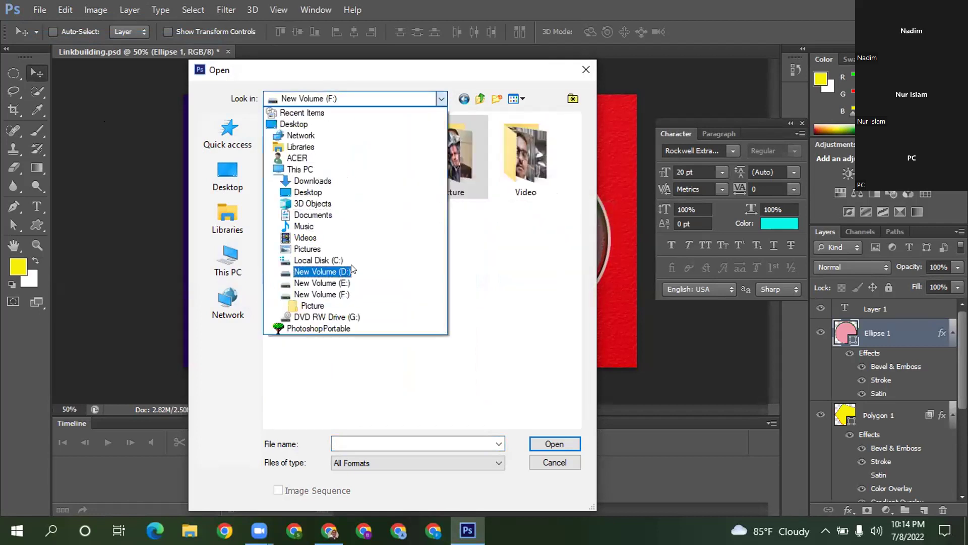
click(343, 283)
double_click(311, 148)
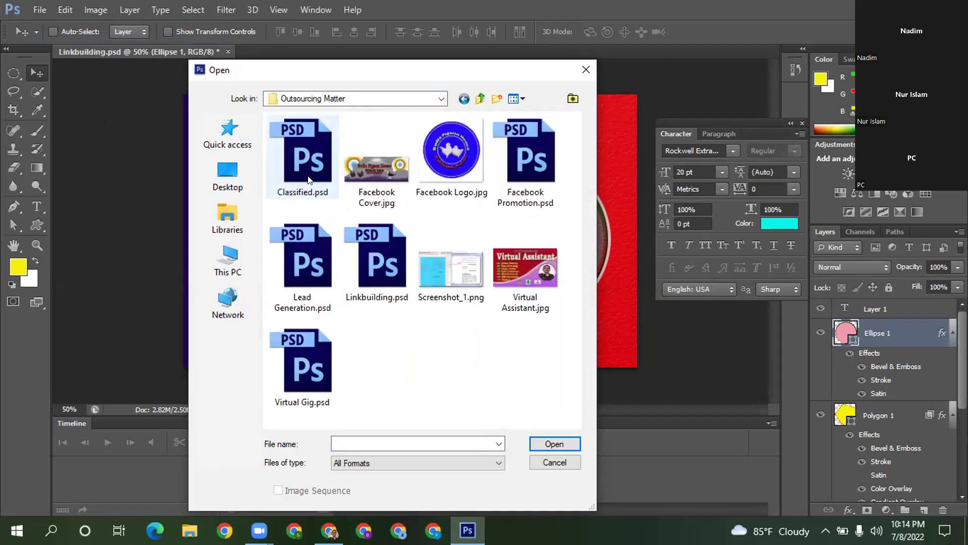
double_click(308, 178)
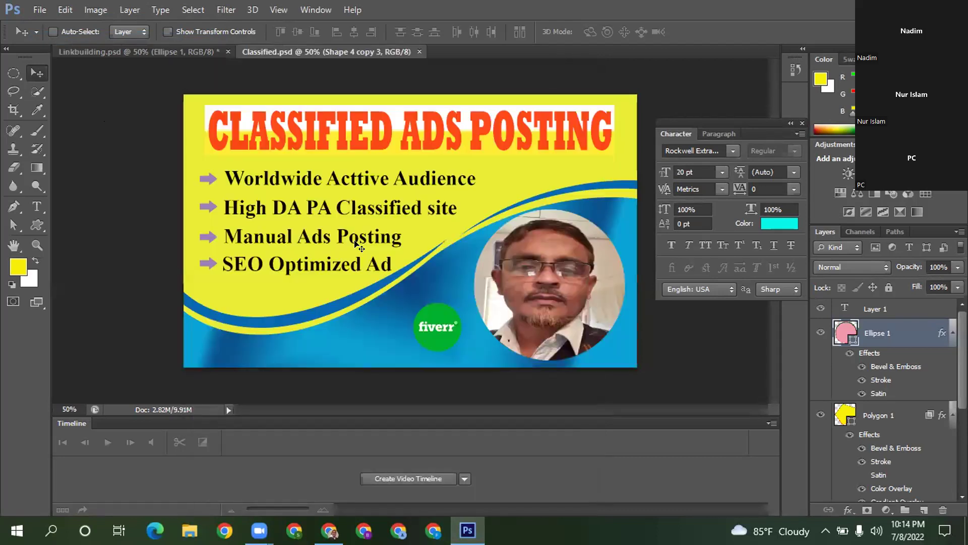
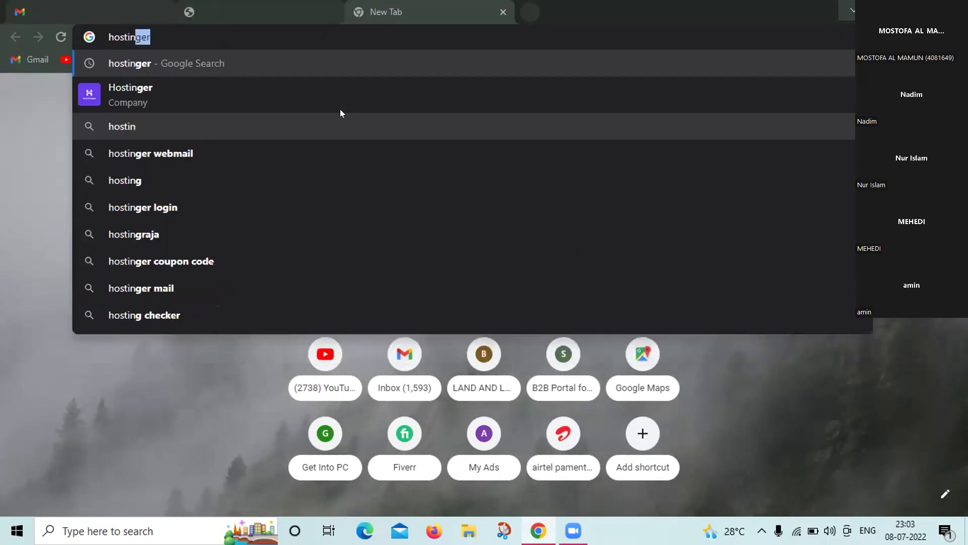
Search Google for Hostinger in Chrome and open the hostinger.in website from the non-ad results.
click(331, 94)
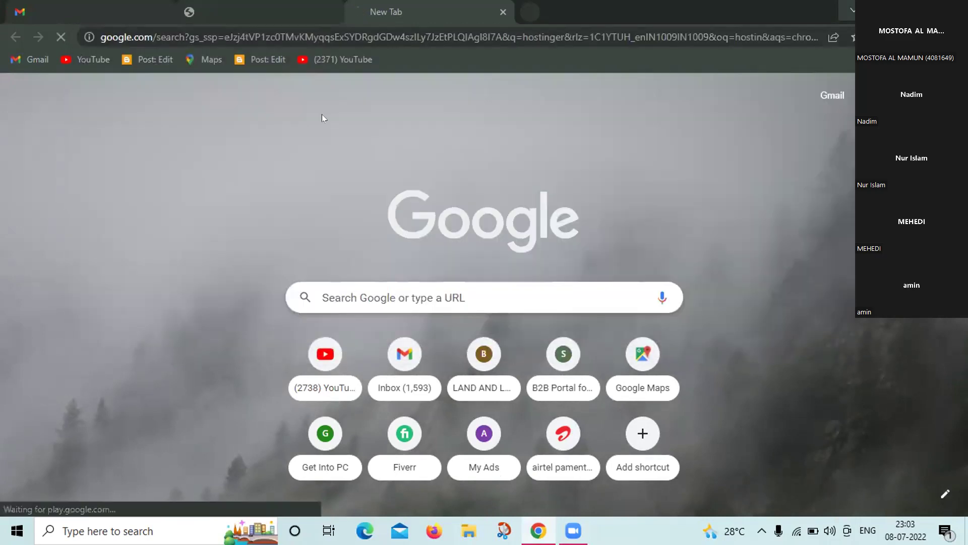
scroll(295, 357, down, 2)
scroll(295, 358, down, 4)
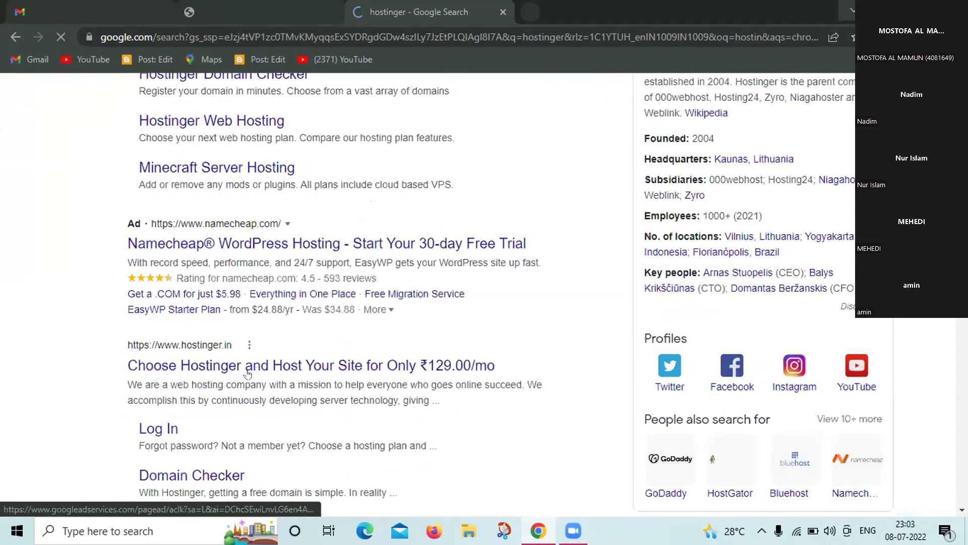
click(247, 373)
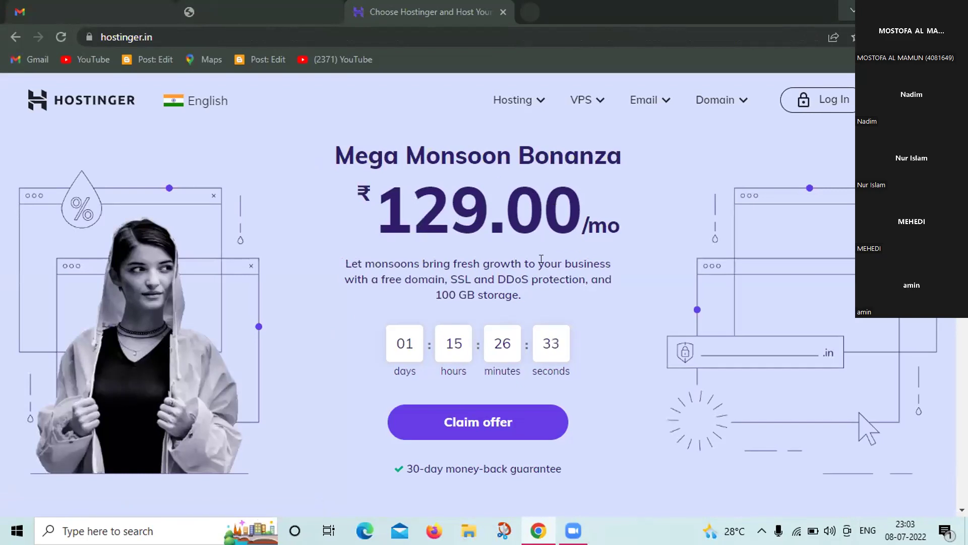
Go to the hosting plans through the homepage offer and add the Premium Web Hosting plan to the cart.
scroll(562, 301, down, 1)
scroll(563, 302, down, 2)
scroll(562, 301, up, 2)
scroll(662, 246, down, 2)
scroll(659, 246, up, 2)
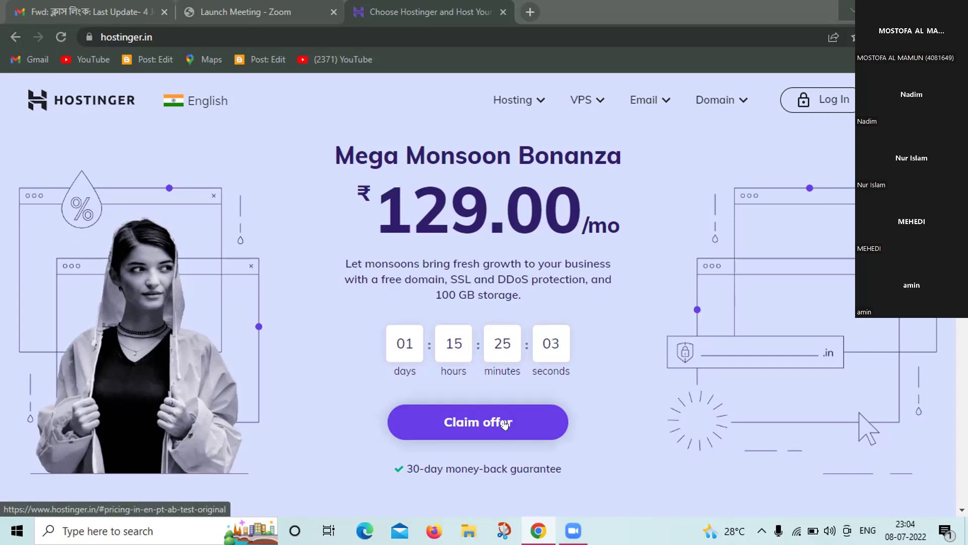
click(459, 421)
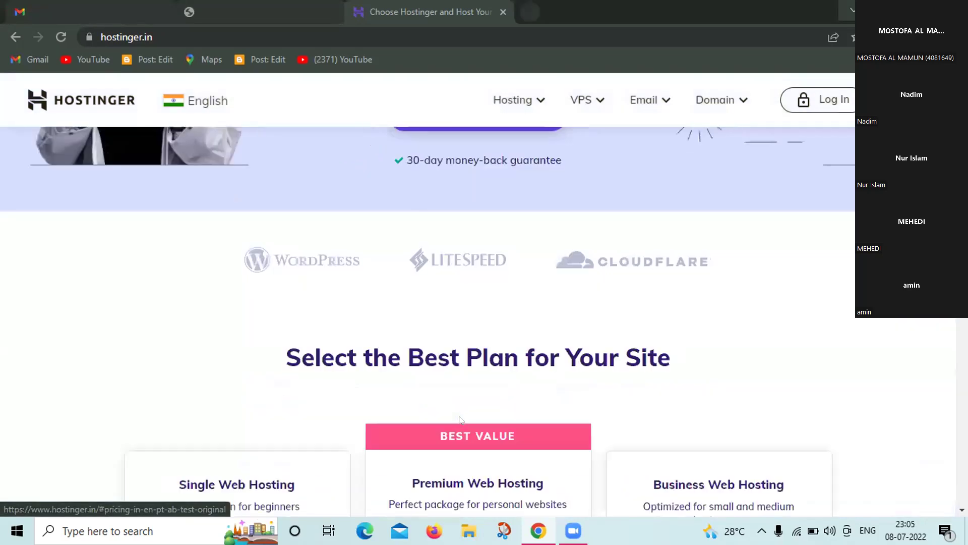
scroll(479, 427, down, 2)
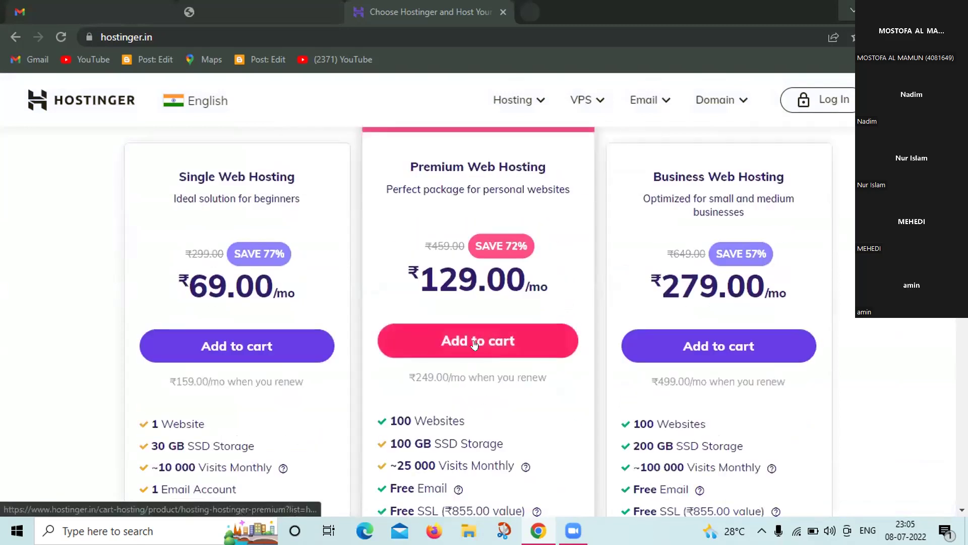
click(476, 339)
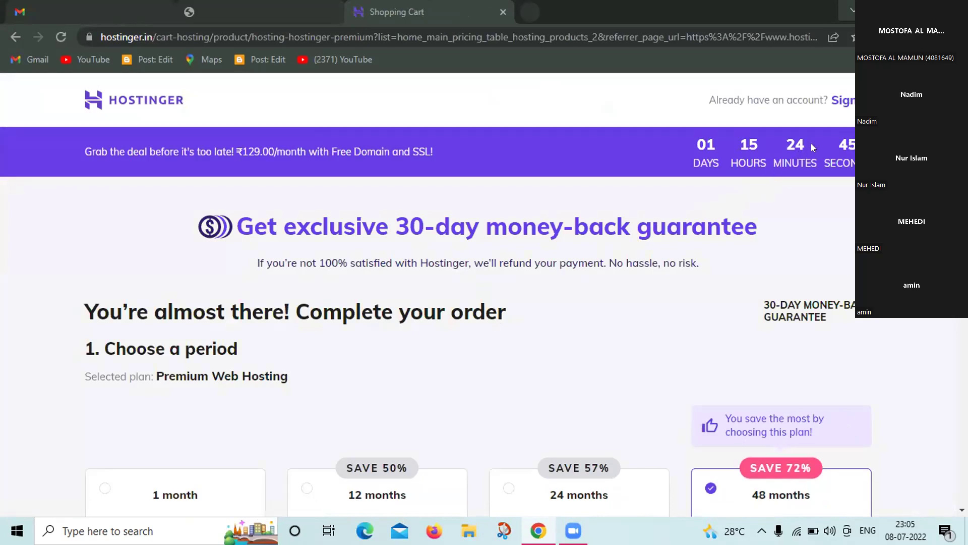
Examine the shopping cart's billing periods and prices, account creation section, payment methods and order summary for Premium Web Hosting.
scroll(585, 335, down, 2)
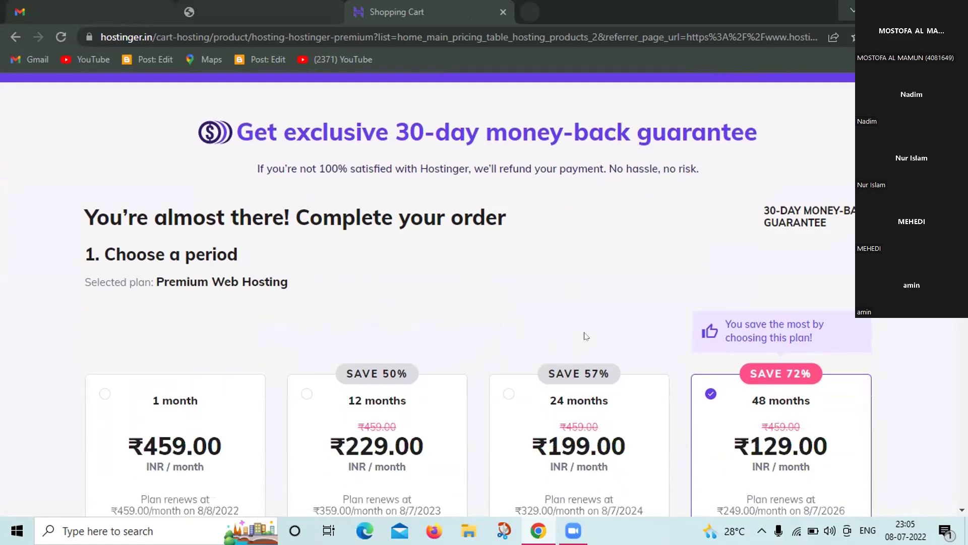
scroll(585, 336, up, 2)
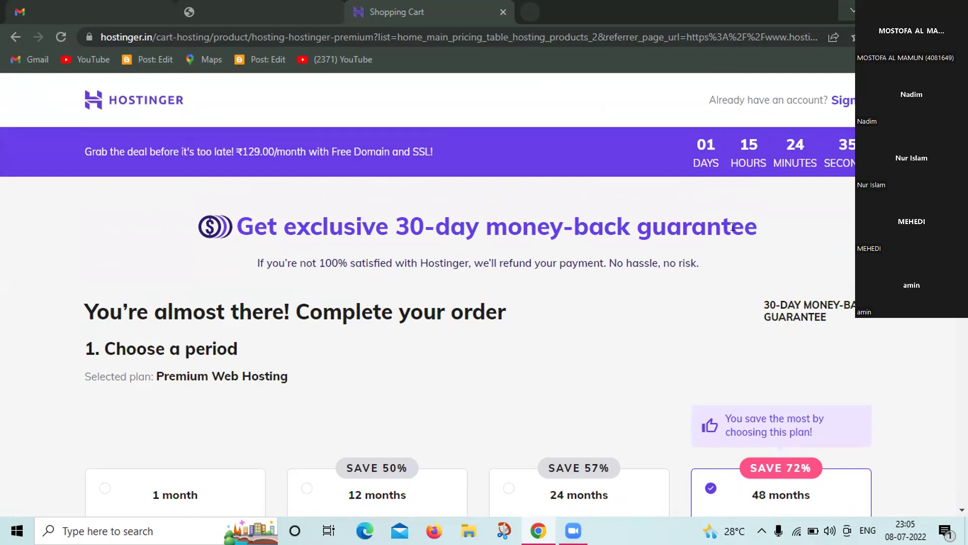
scroll(612, 252, down, 7)
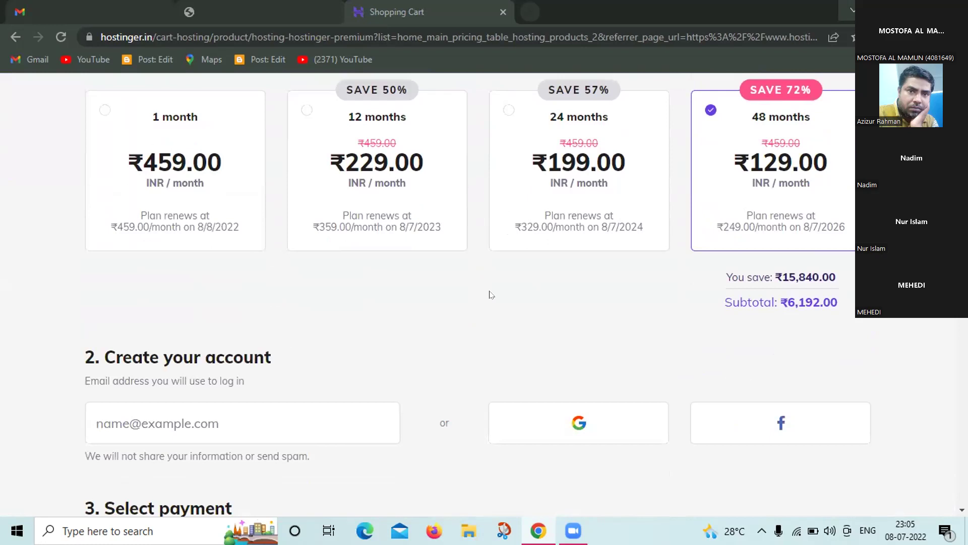
scroll(492, 294, down, 7)
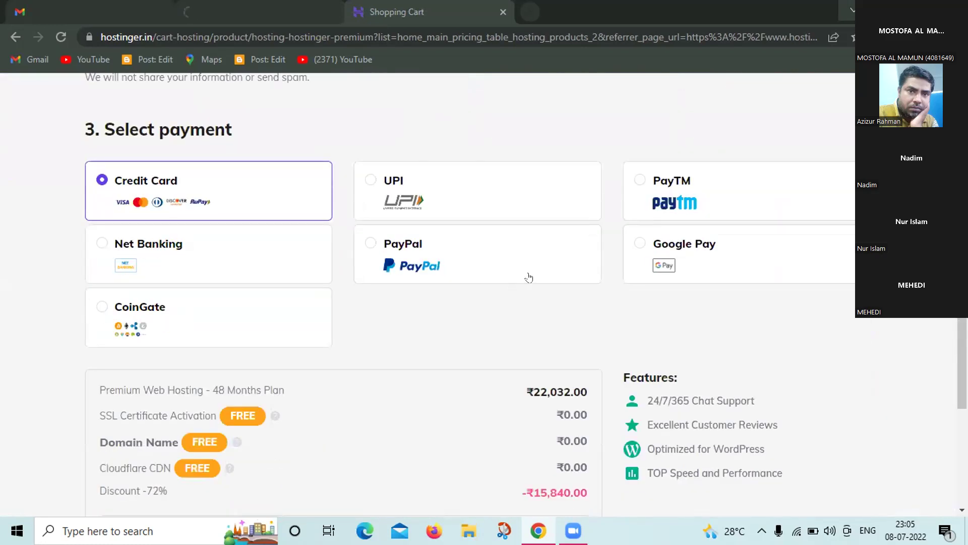
scroll(528, 277, up, 6)
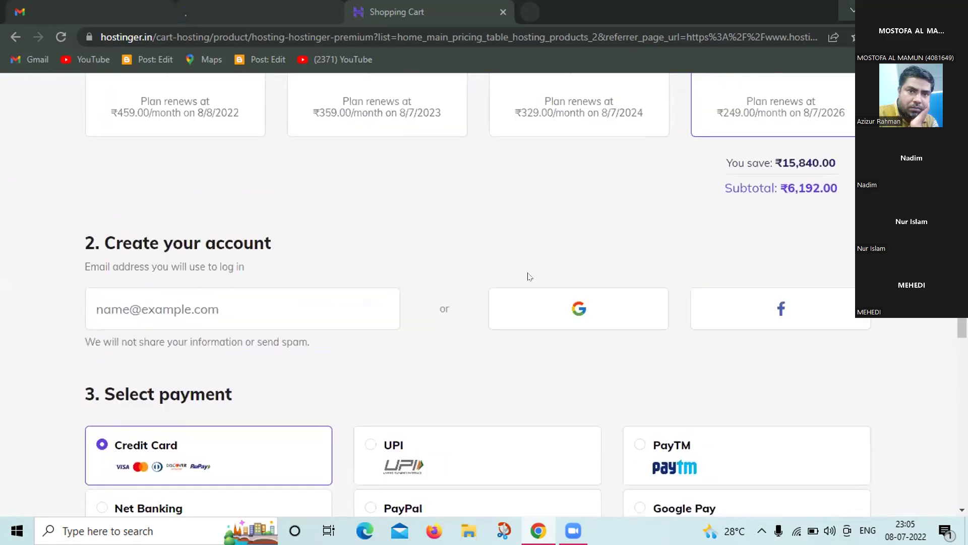
scroll(528, 277, up, 3)
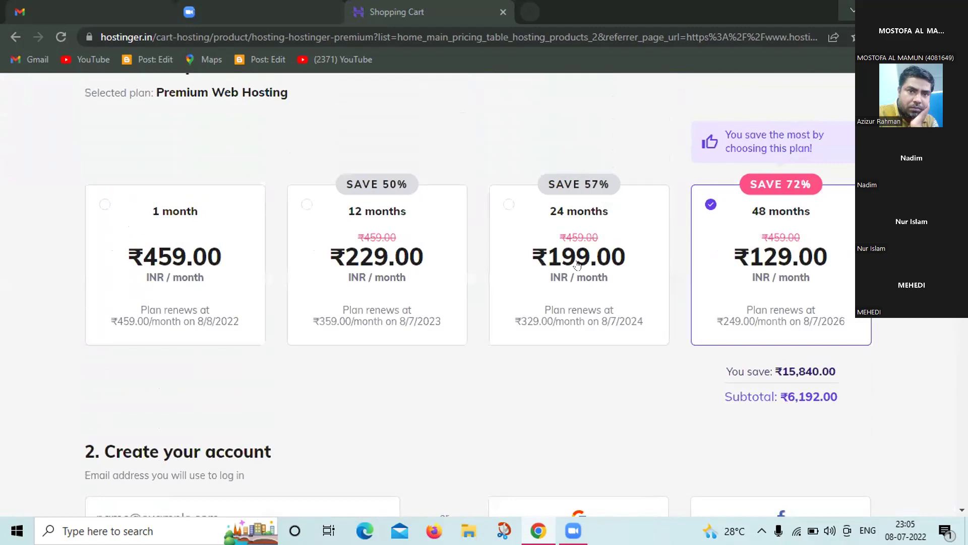
scroll(578, 264, up, 5)
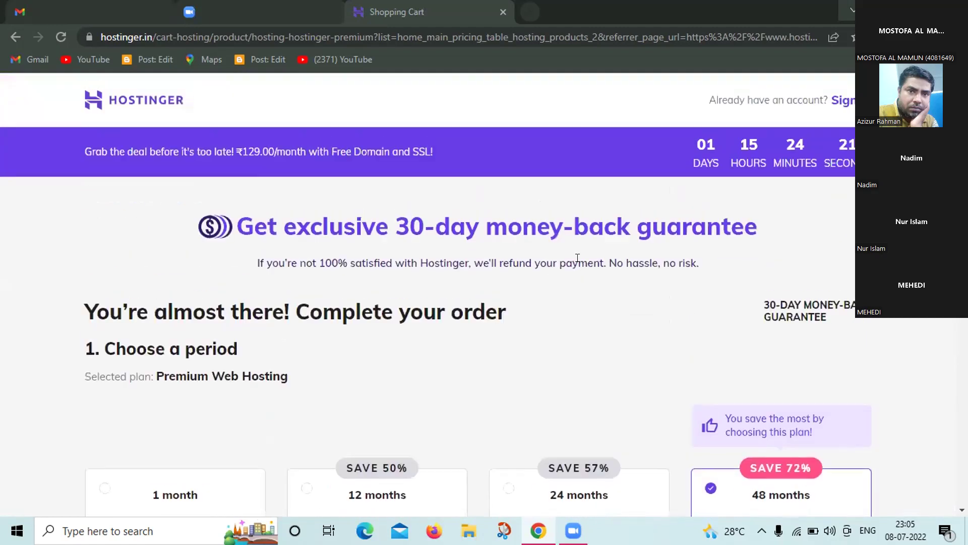
scroll(562, 270, down, 7)
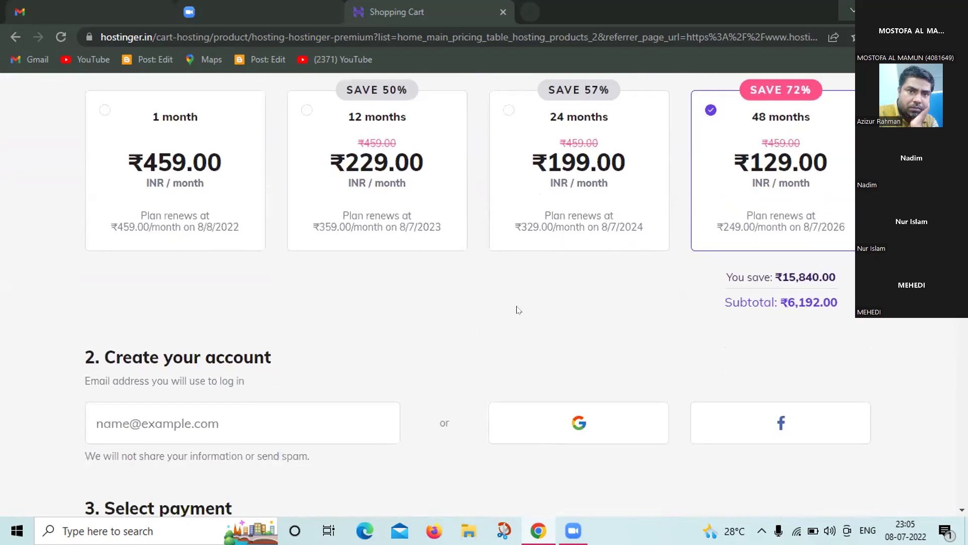
scroll(518, 310, up, 7)
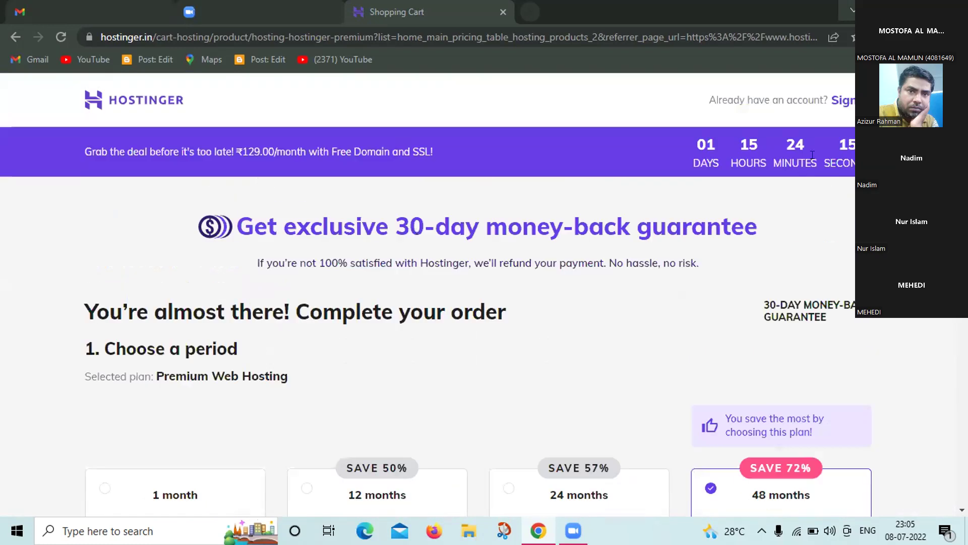
scroll(719, 255, down, 4)
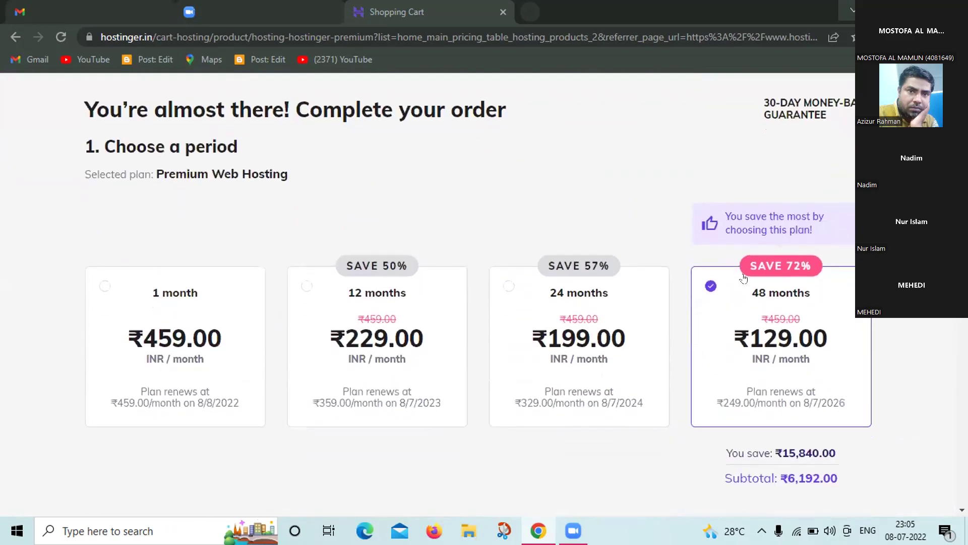
scroll(740, 272, down, 2)
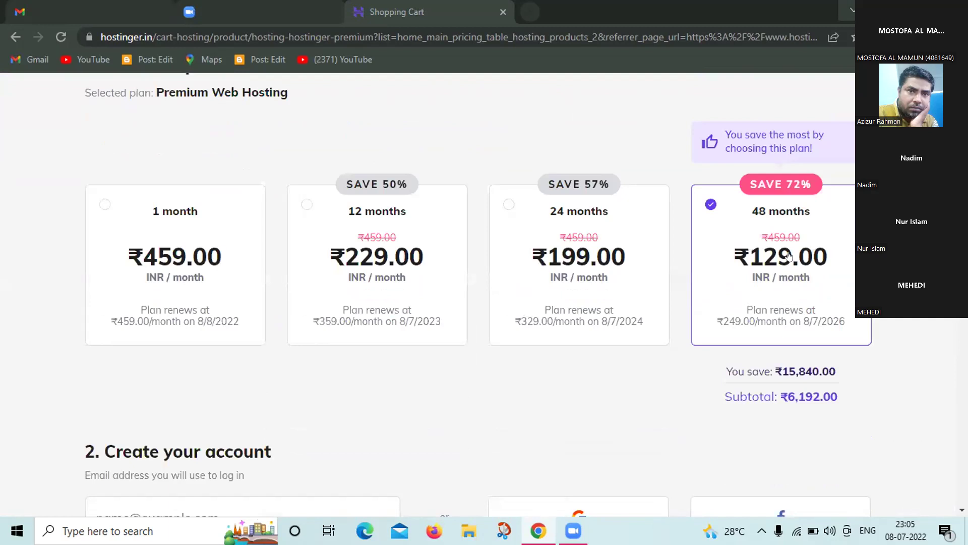
scroll(792, 314, down, 2)
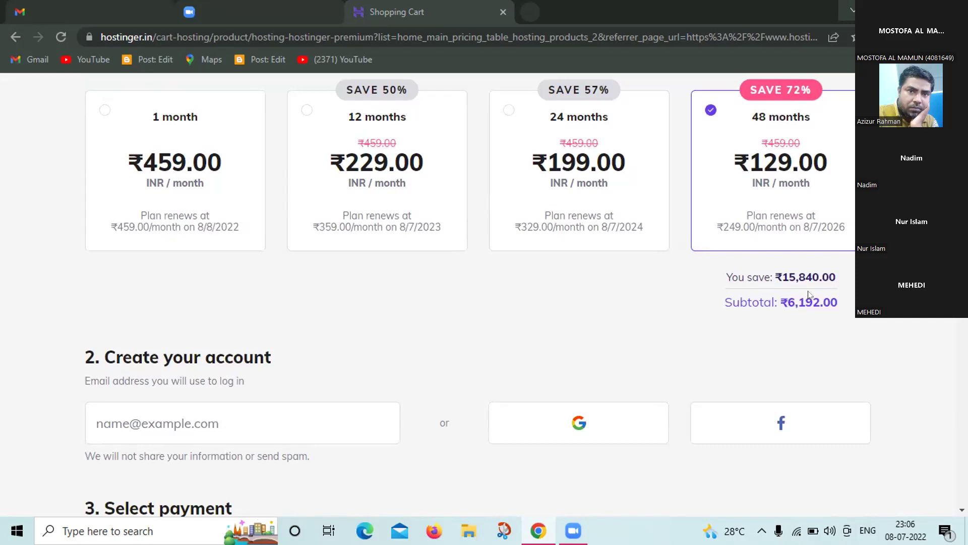
Select the 1 month billing period for Premium Web Hosting in the cart and review the order page's money-back guarantee and deal banner.
scroll(809, 294, up, 2)
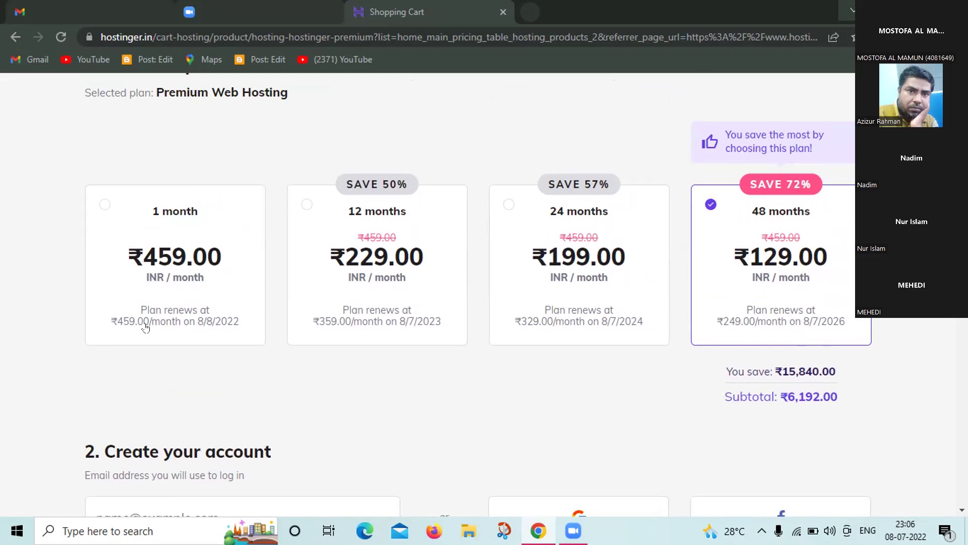
click(98, 202)
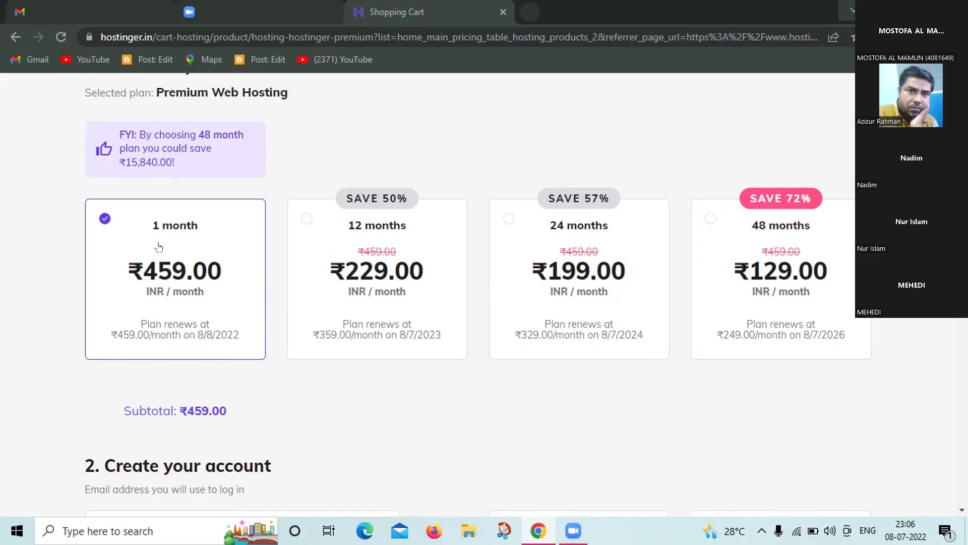
scroll(133, 148, up, 1)
scroll(133, 147, up, 2)
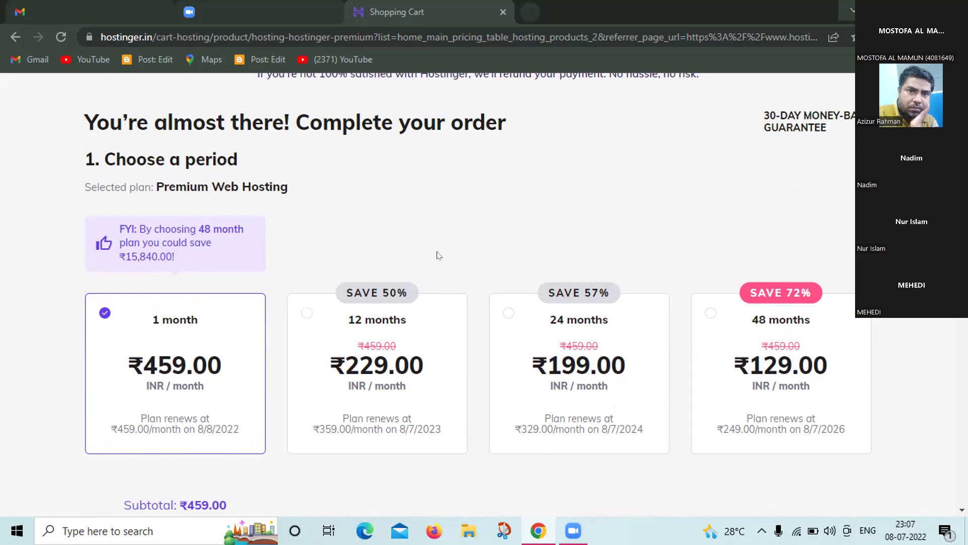
scroll(575, 248, up, 2)
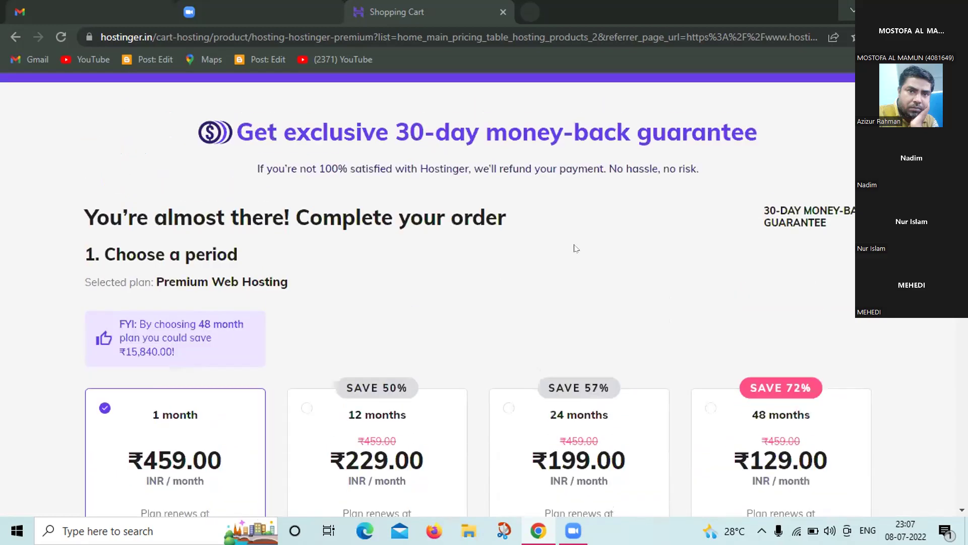
scroll(574, 249, up, 2)
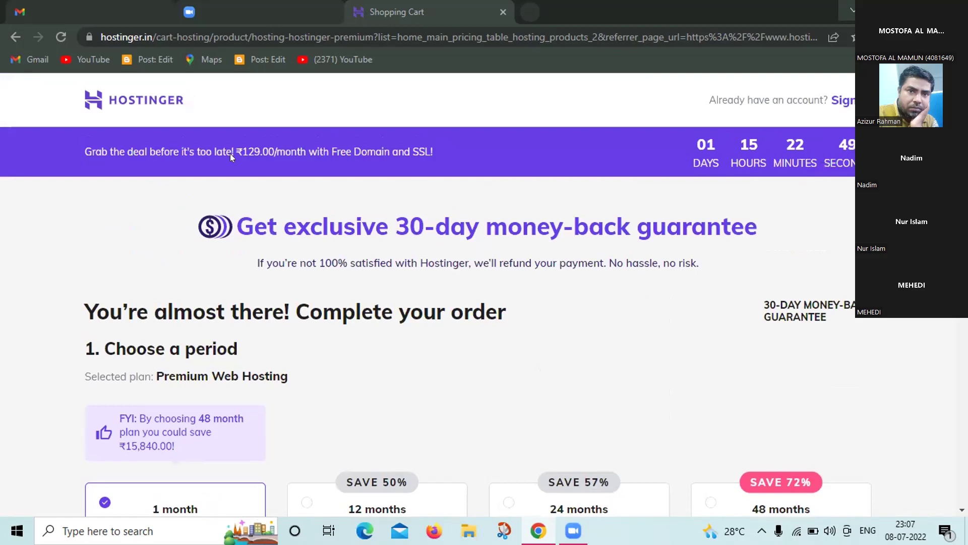
Return to the Hostinger homepage and examine the Mega Monsoon Bonanza offer, the hosting plans' features and the domain name search section.
click(15, 37)
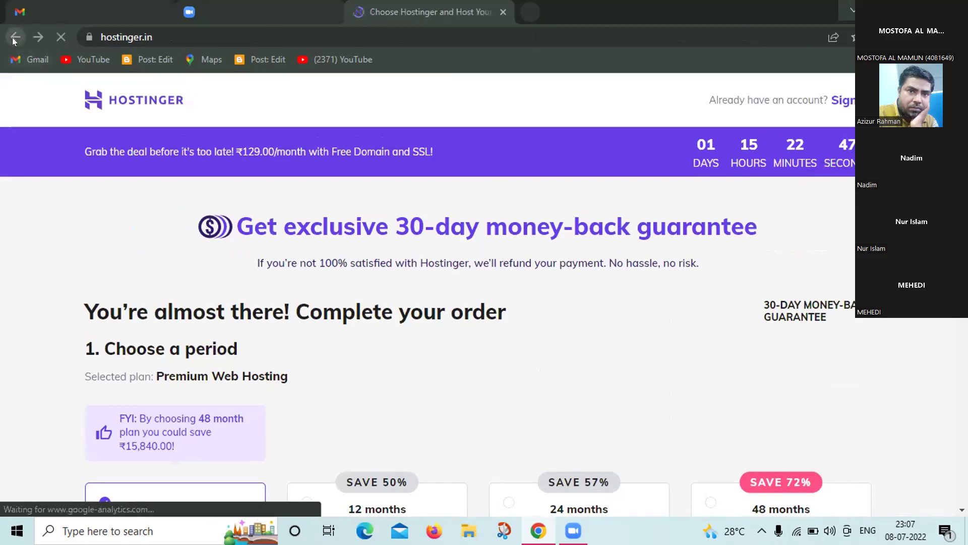
scroll(452, 210, up, 8)
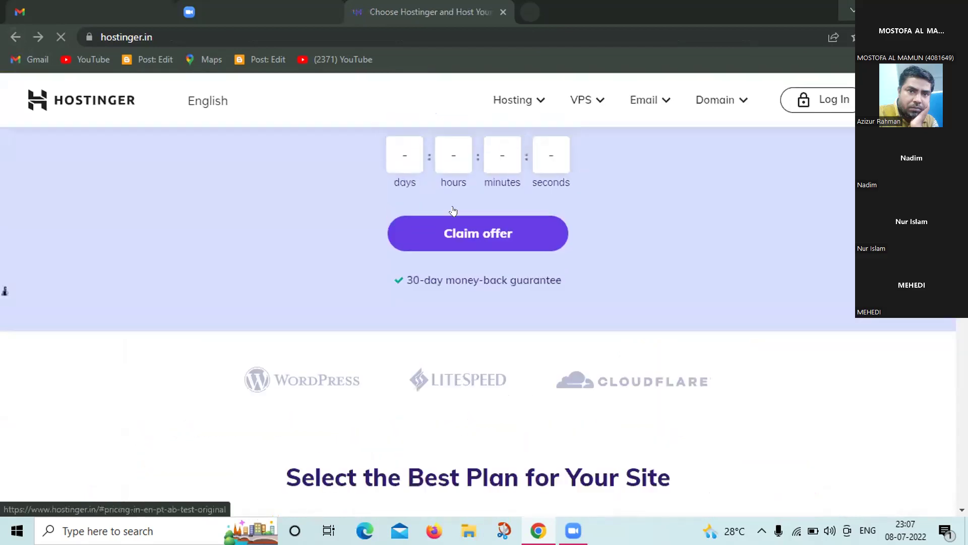
scroll(453, 211, up, 4)
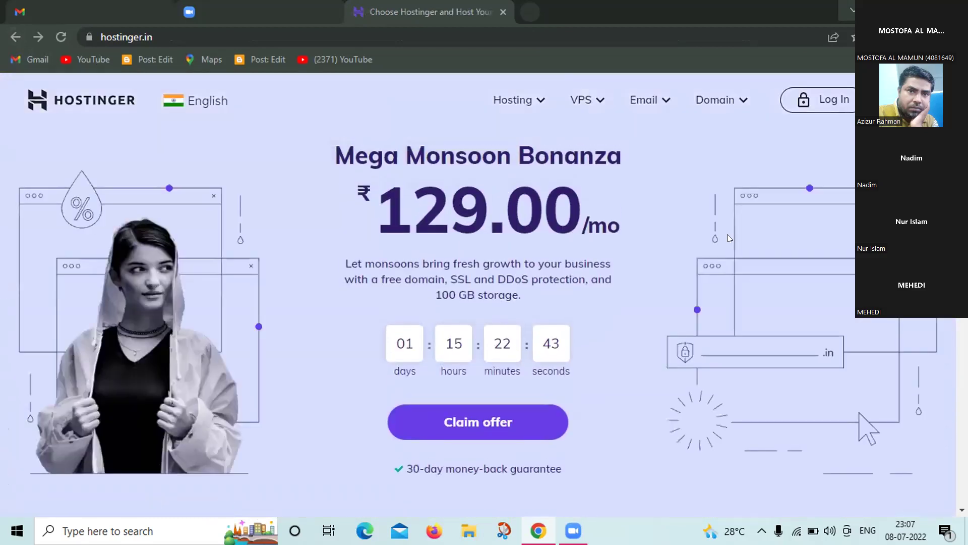
scroll(642, 279, down, 2)
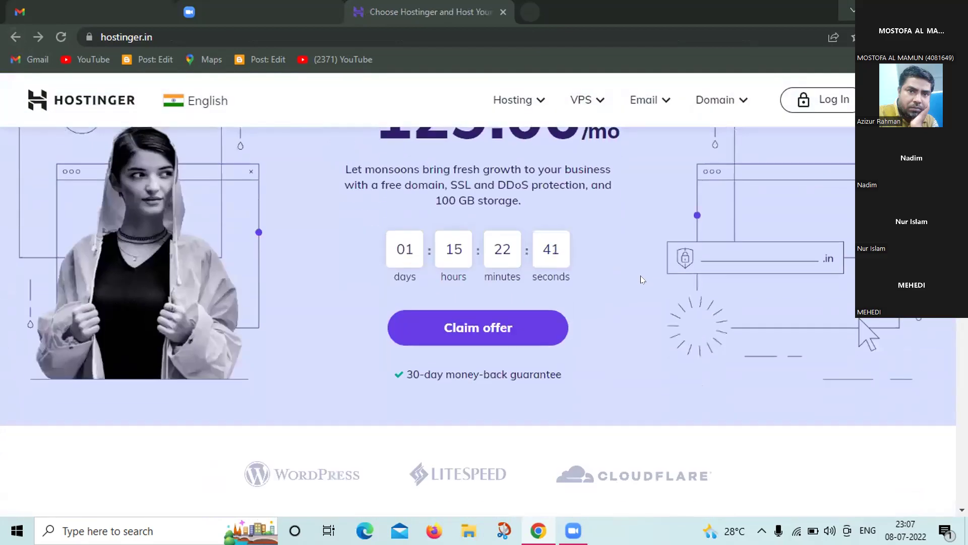
scroll(642, 279, down, 2)
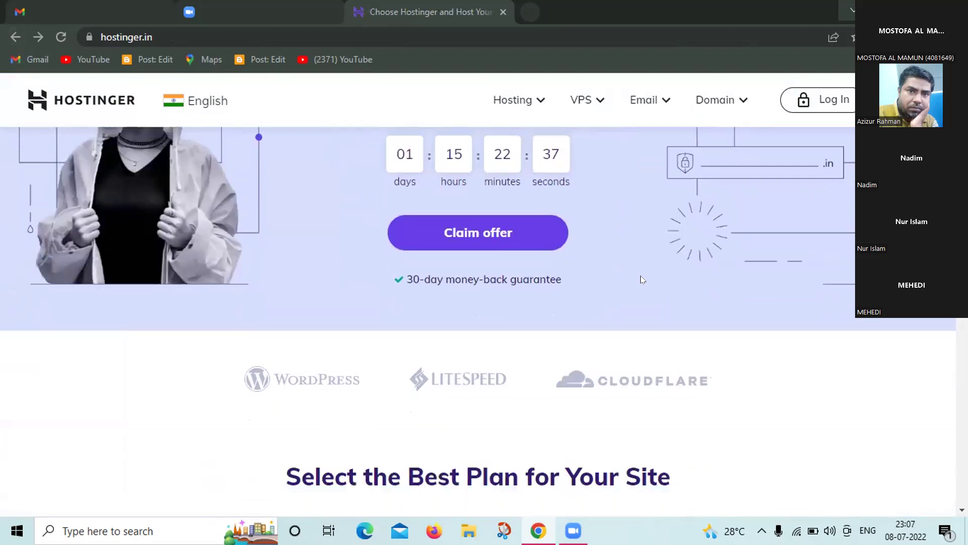
scroll(642, 279, up, 2)
scroll(642, 279, up, 2)
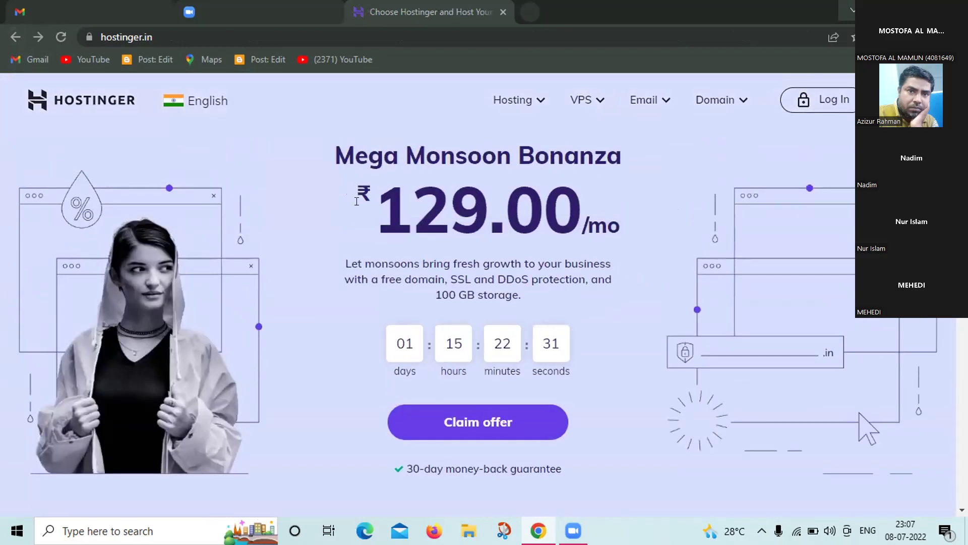
scroll(566, 268, down, 9)
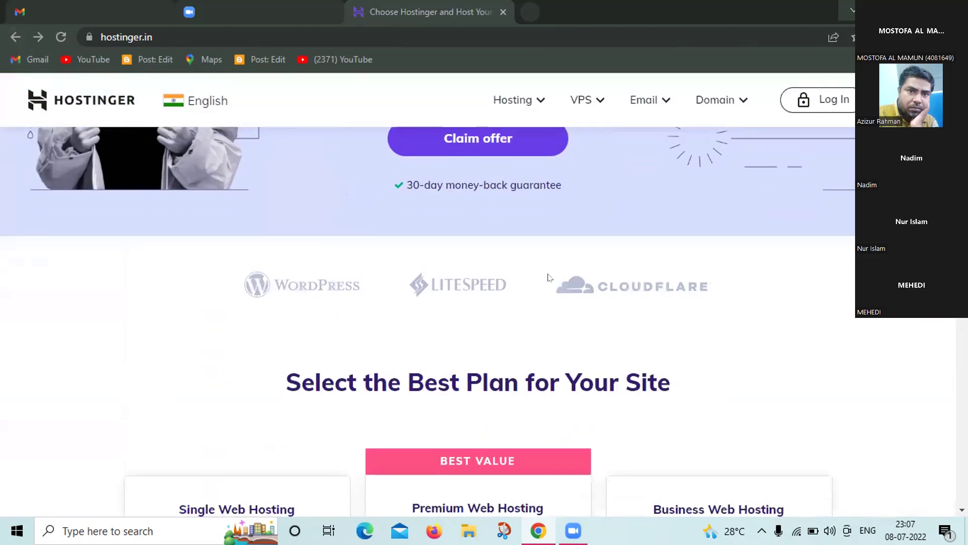
scroll(550, 277, up, 9)
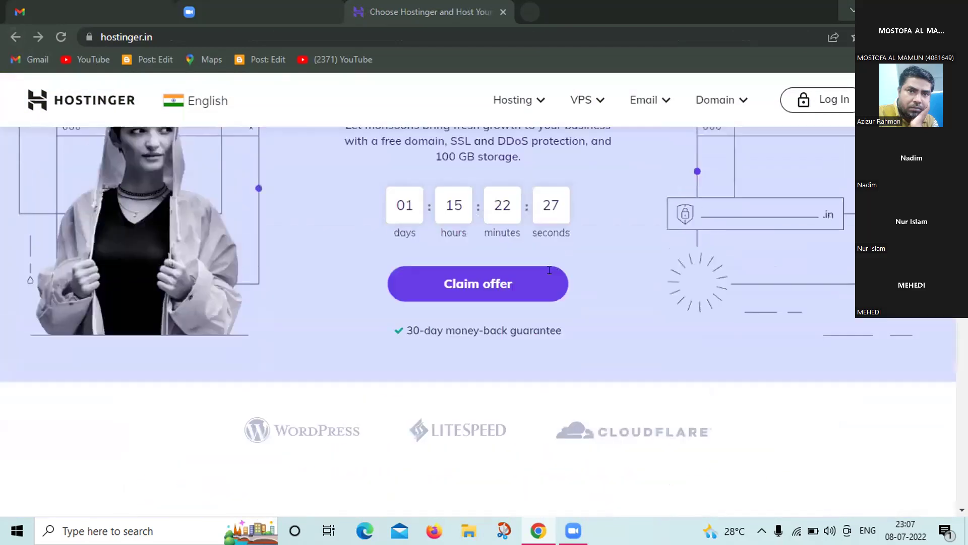
scroll(549, 277, down, 5)
scroll(550, 277, down, 10)
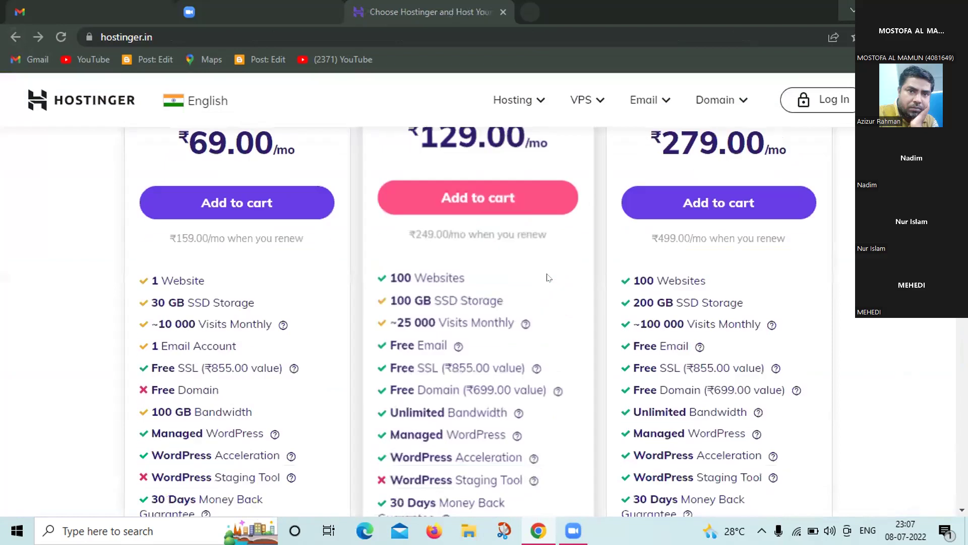
scroll(548, 278, down, 7)
scroll(547, 276, up, 4)
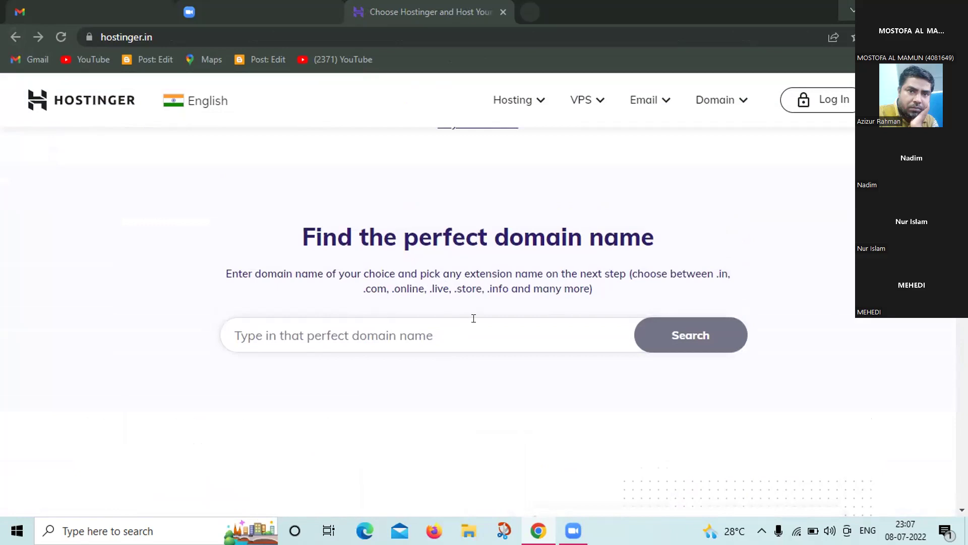
scroll(477, 318, up, 2)
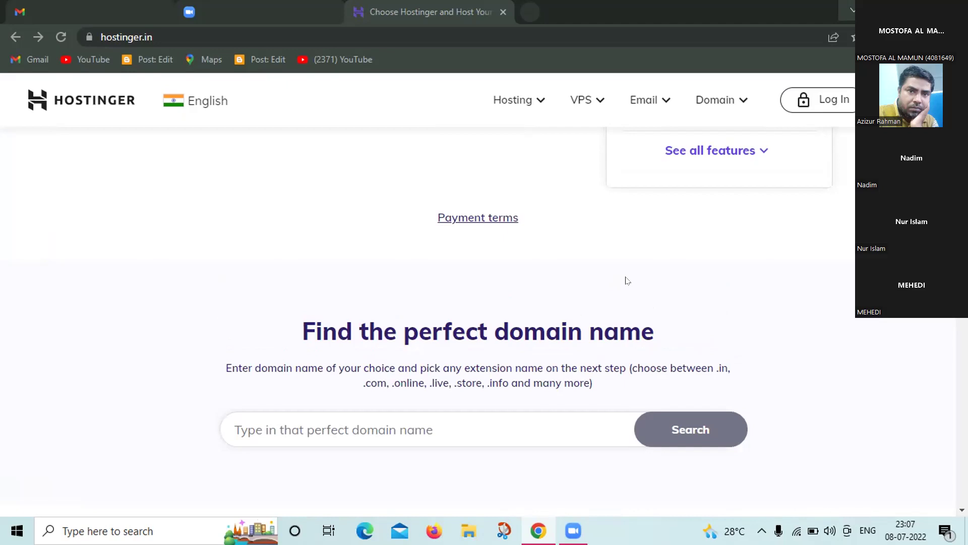
scroll(627, 280, up, 2)
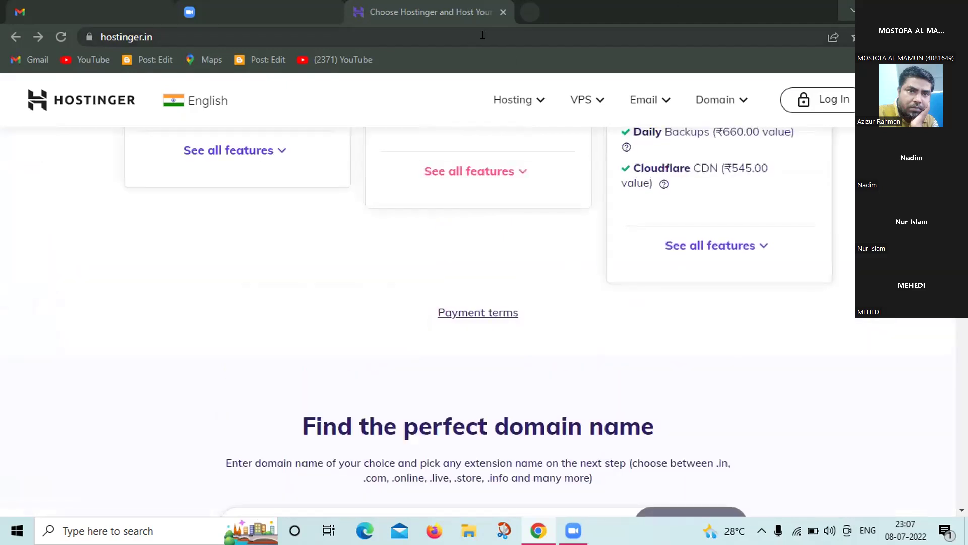
Search Google for Network Solutions in a new browser tab and open the networksolutions.com website from the non-ad results.
click(526, 24)
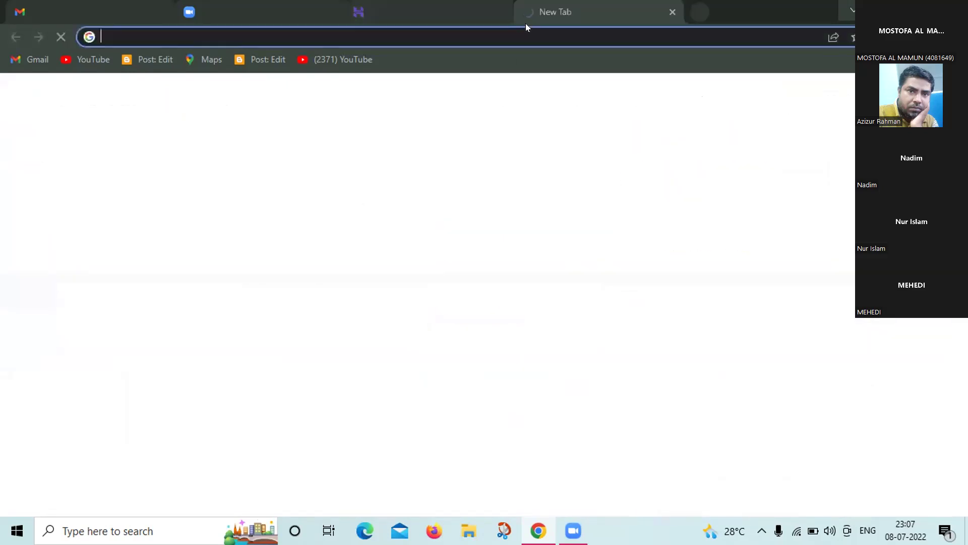
click(439, 33)
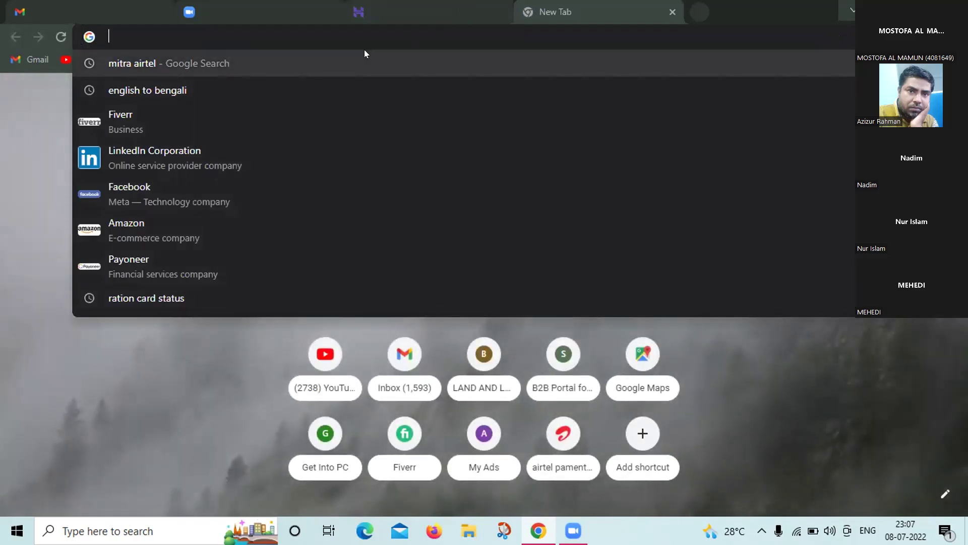
text(net)
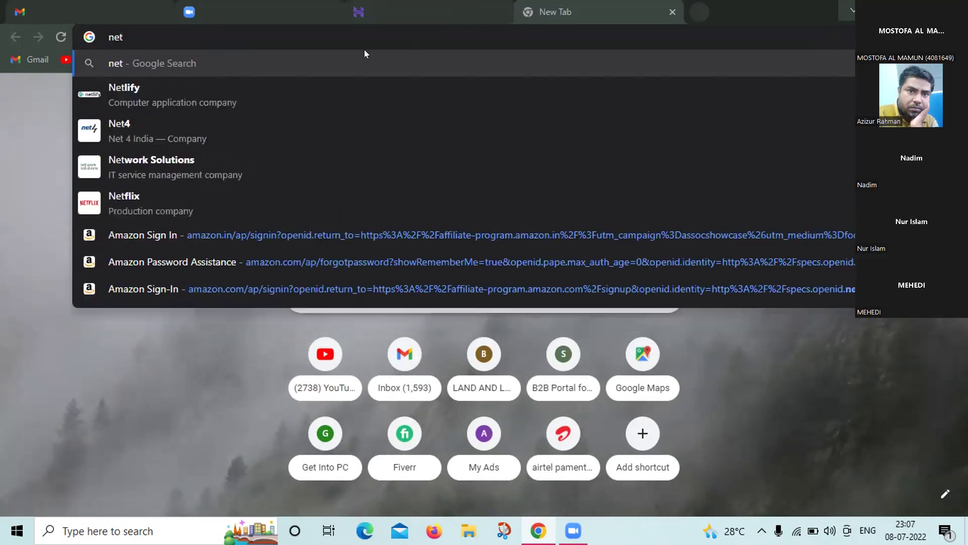
text(wo)
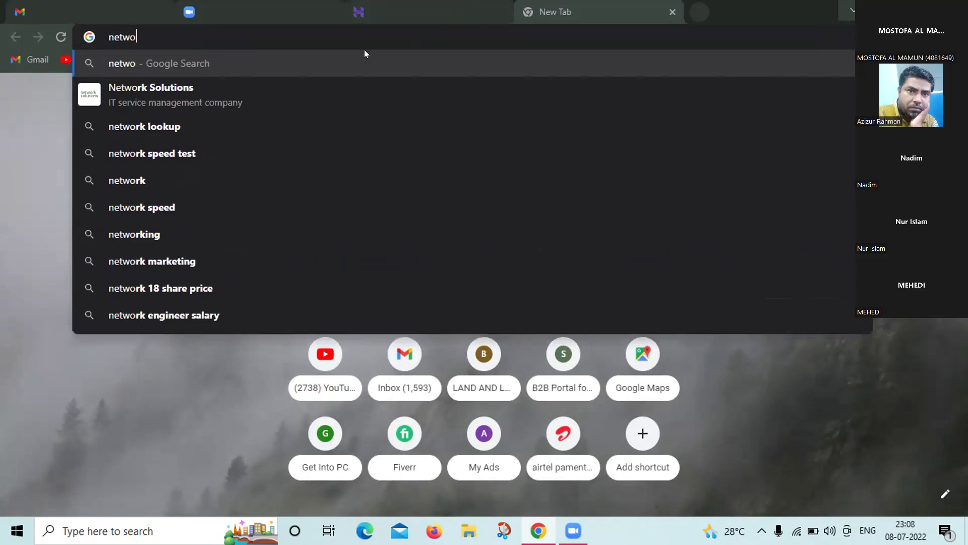
text(rk)
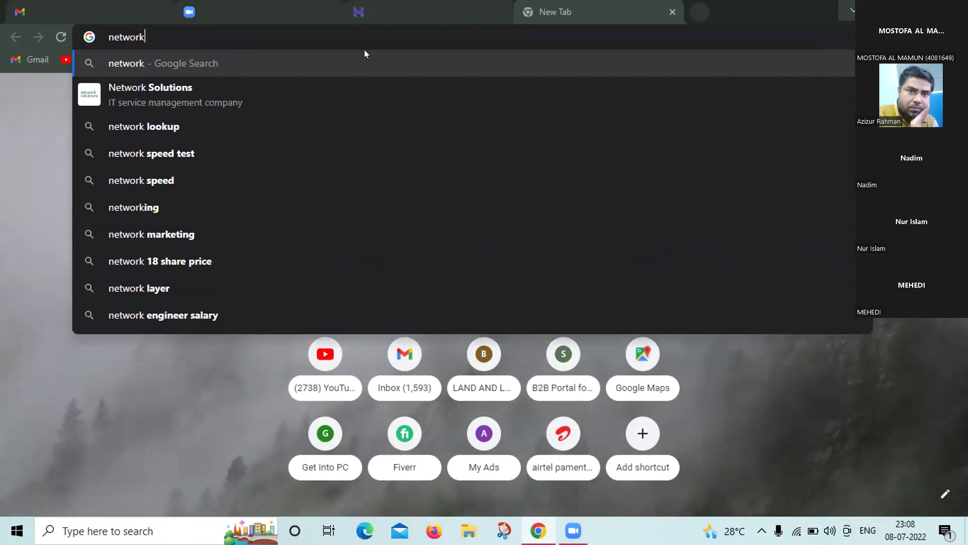
click(335, 85)
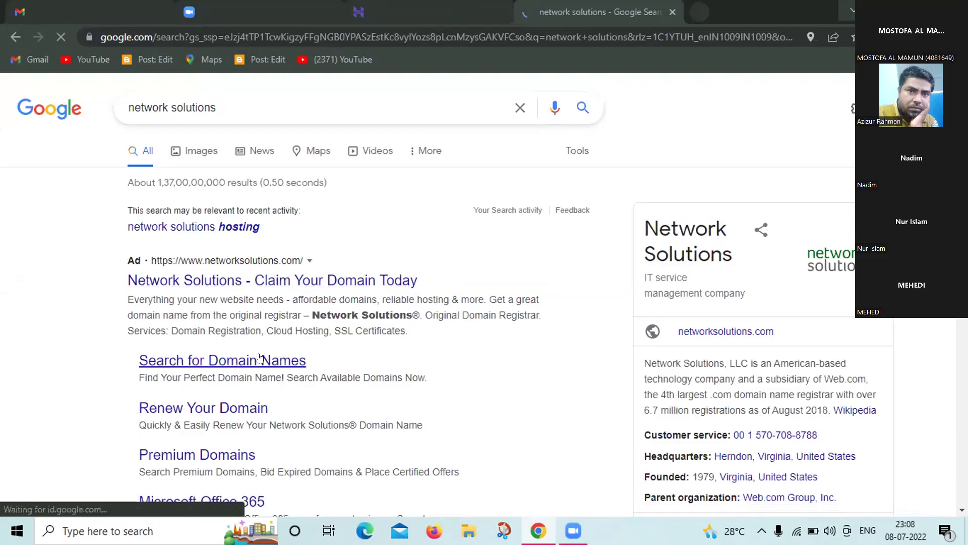
scroll(258, 365, down, 1)
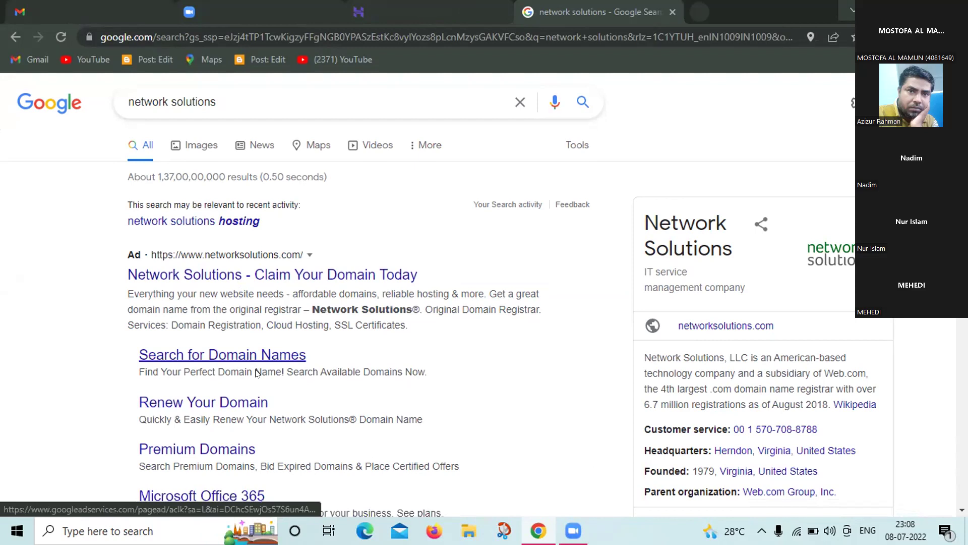
scroll(256, 372, down, 5)
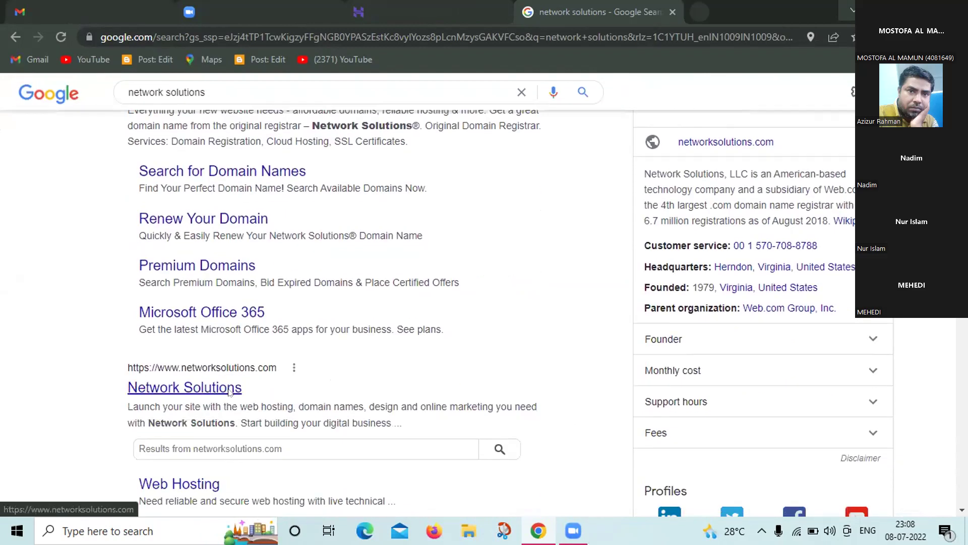
click(184, 297)
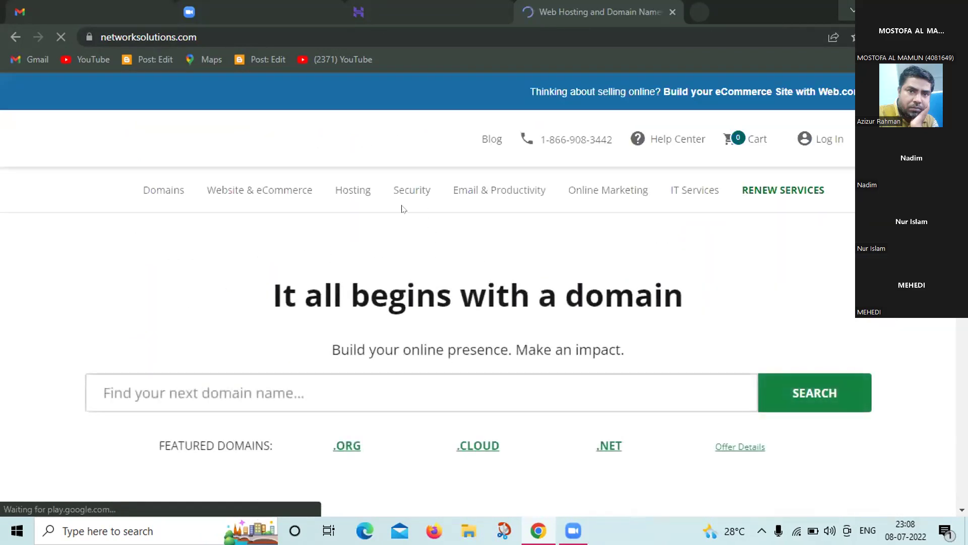
Dismiss the cookie notice on the Network Solutions homepage and open the Hosting Services offer from the All you need In one place section.
mouse_move(629, 214)
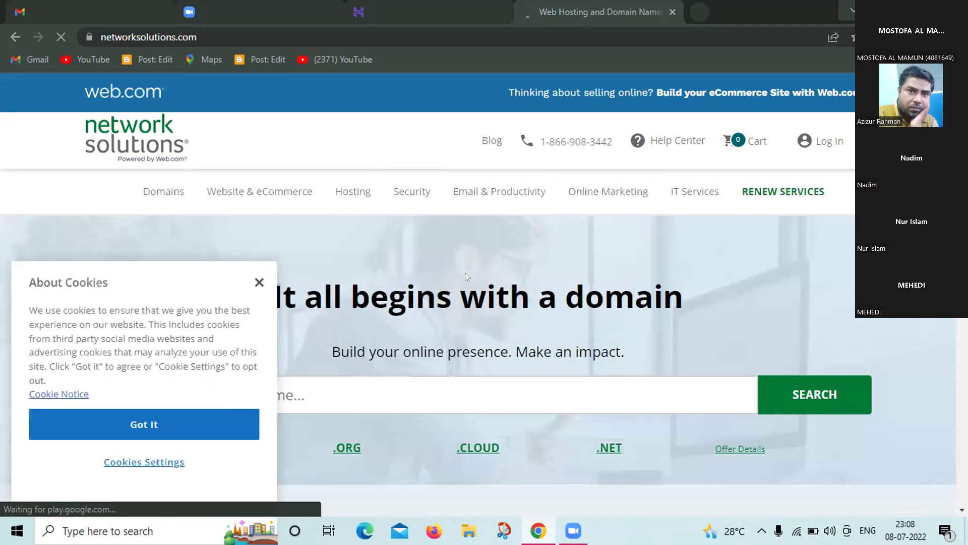
scroll(531, 281, down, 1)
scroll(543, 281, down, 3)
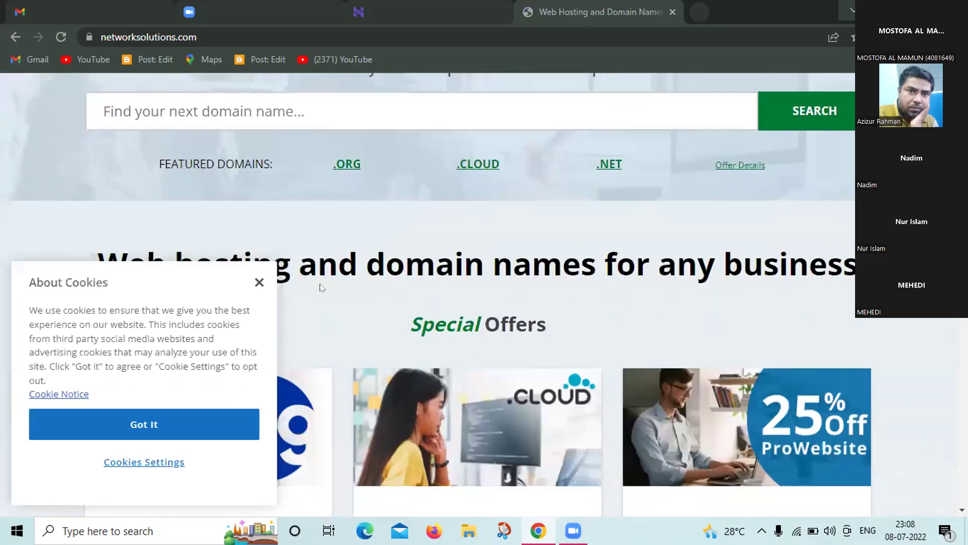
click(260, 283)
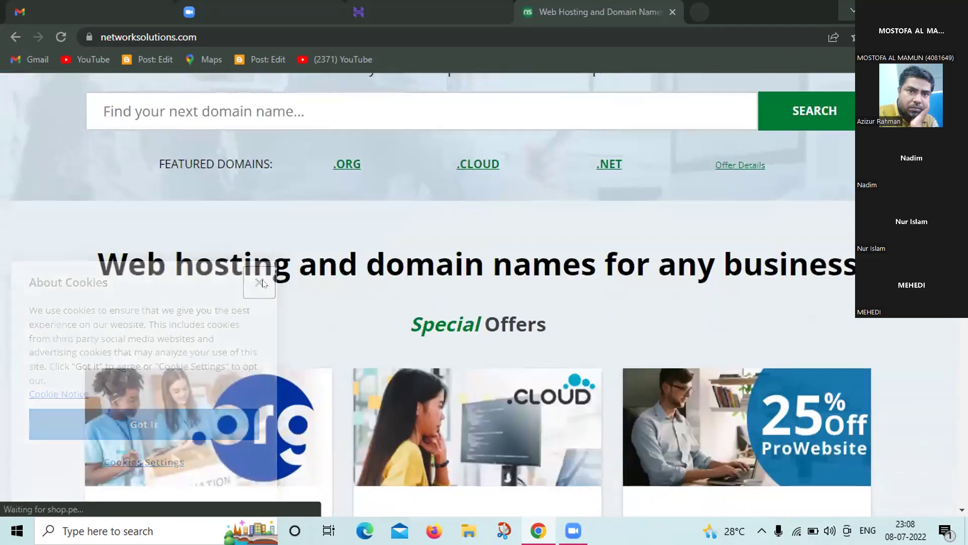
scroll(534, 243, down, 3)
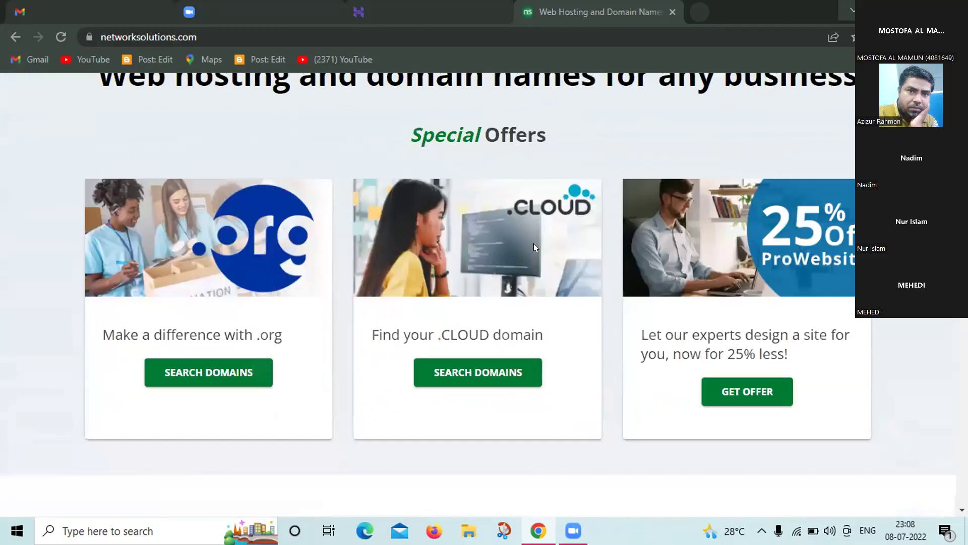
scroll(534, 243, down, 3)
scroll(535, 247, down, 8)
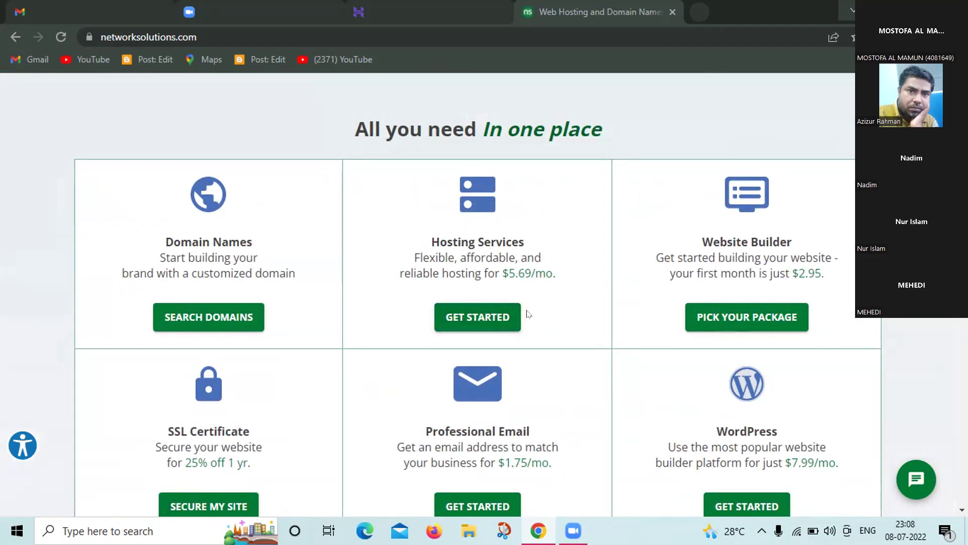
click(473, 322)
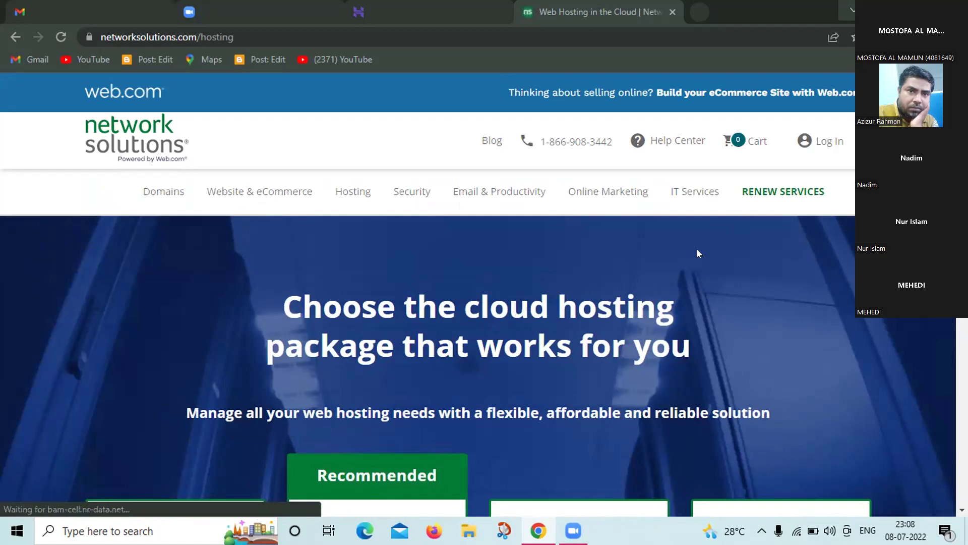
Dismiss the chat prompt and compare the prices and features of the Starter, Essential, Professional and Premium cloud hosting packages.
scroll(687, 257, down, 8)
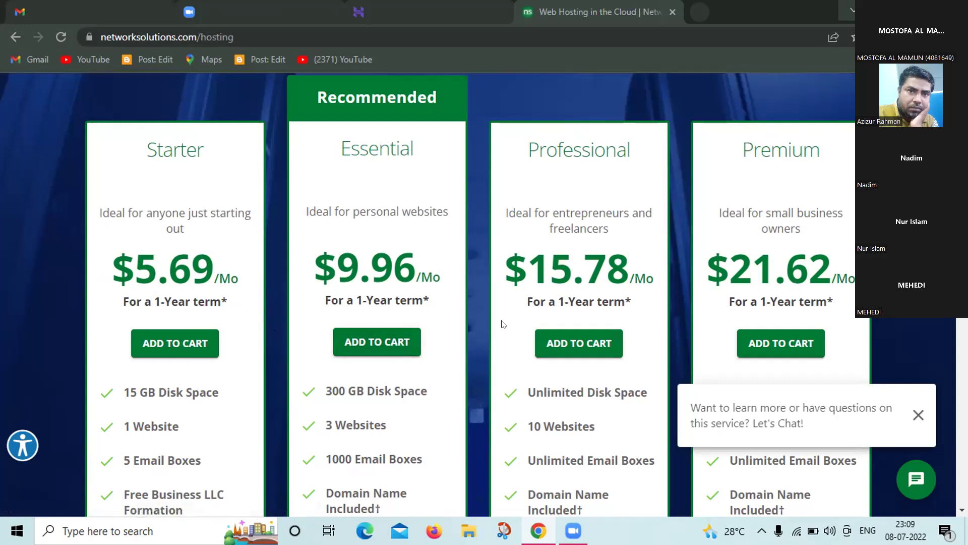
click(918, 416)
scroll(574, 348, down, 2)
scroll(575, 353, down, 2)
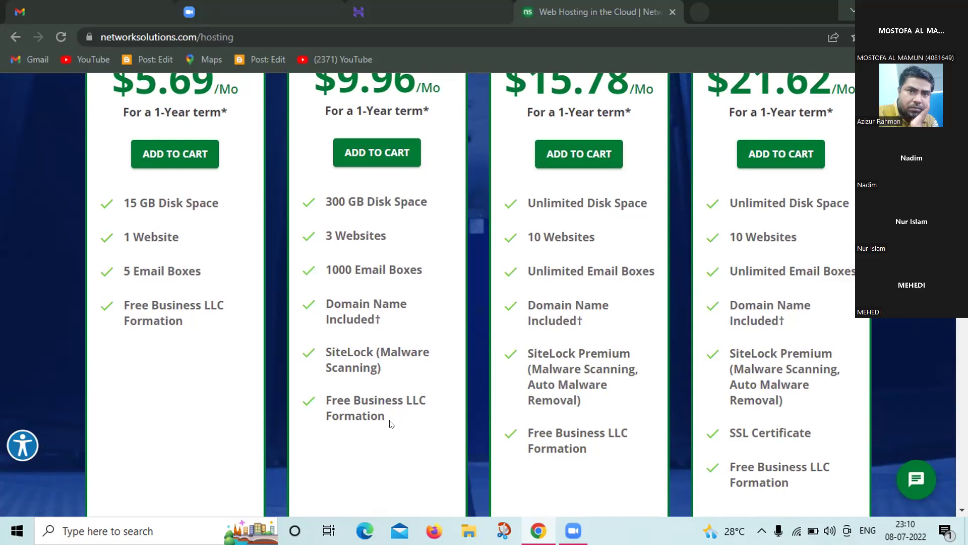
scroll(390, 424, up, 2)
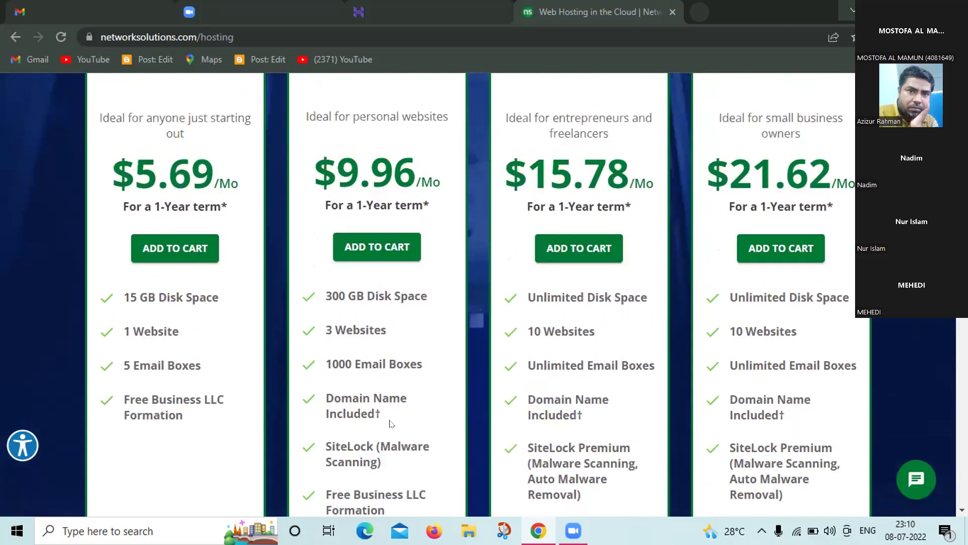
Review the features of the Essential cloud hosting package against the Starter, Professional and Premium packages on Network Solutions.
scroll(390, 424, down, 2)
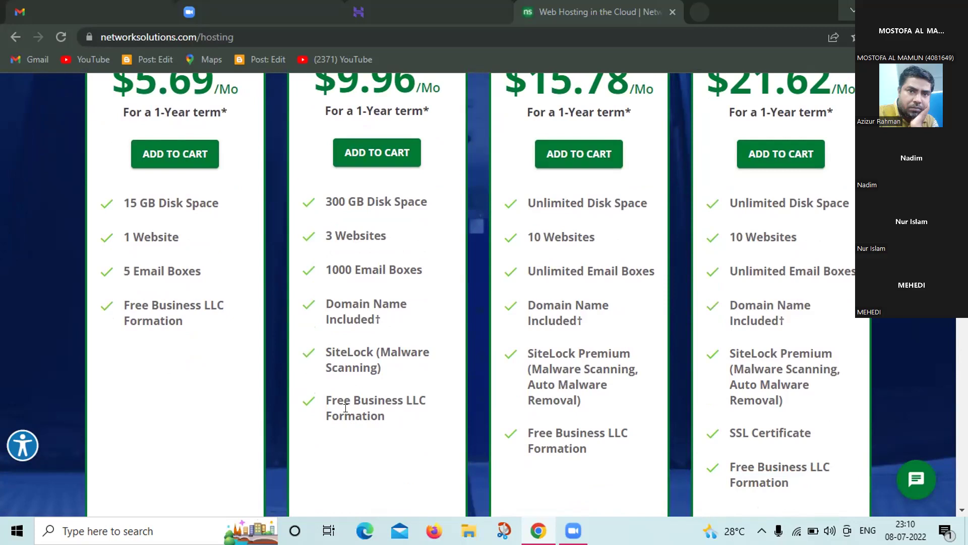
scroll(345, 408, up, 2)
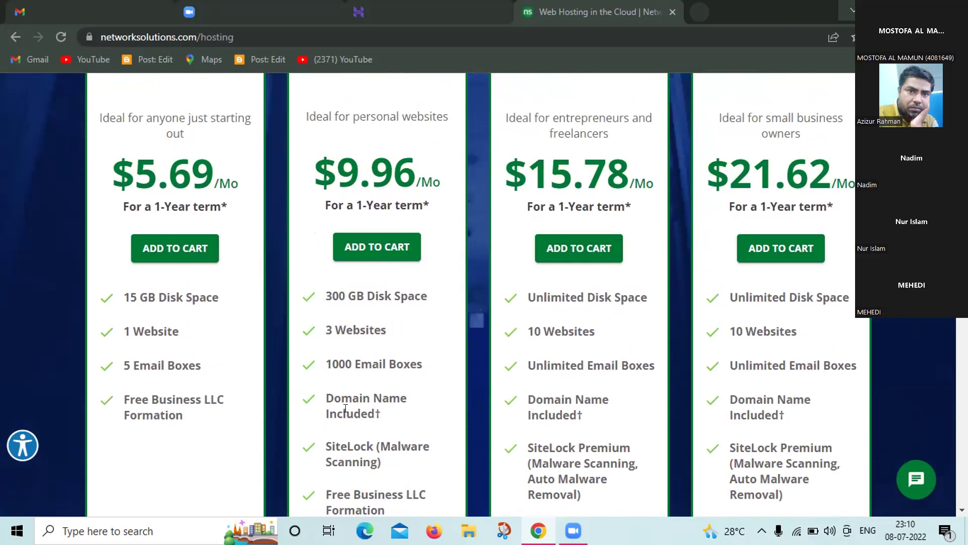
scroll(346, 407, up, 2)
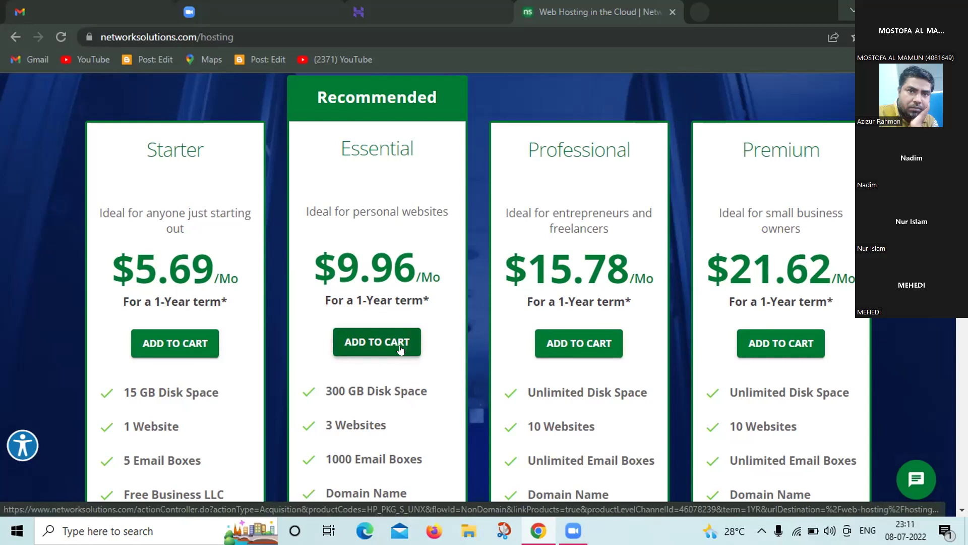
scroll(400, 349, down, 4)
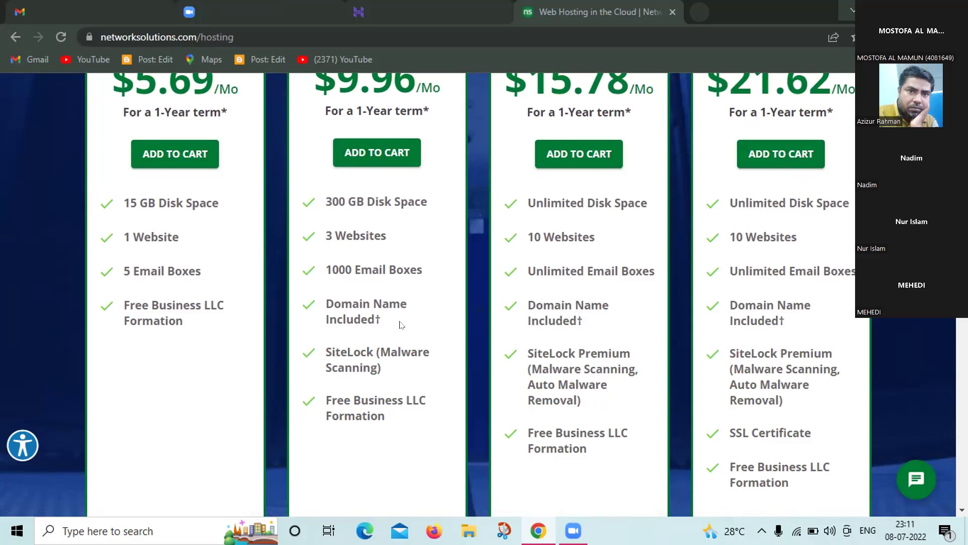
scroll(402, 325, up, 2)
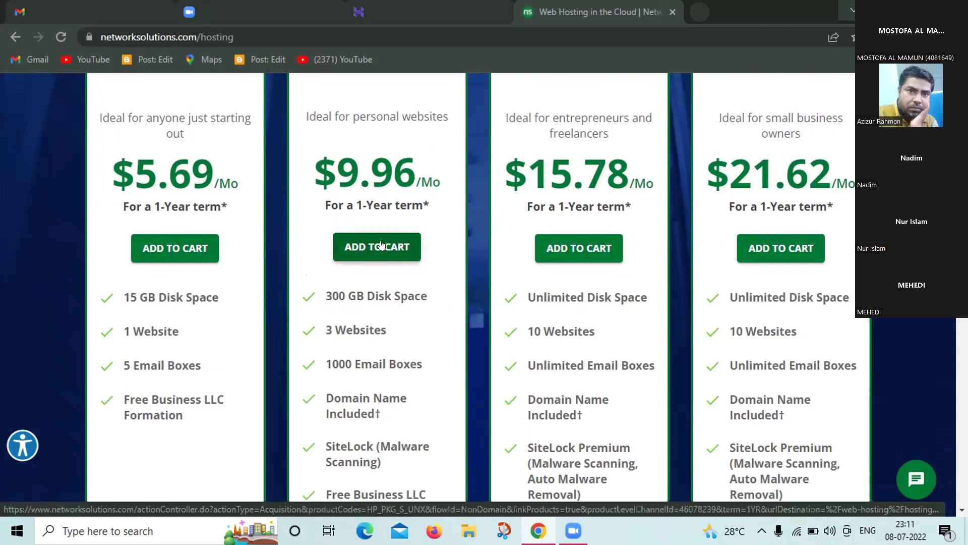
scroll(383, 222, up, 3)
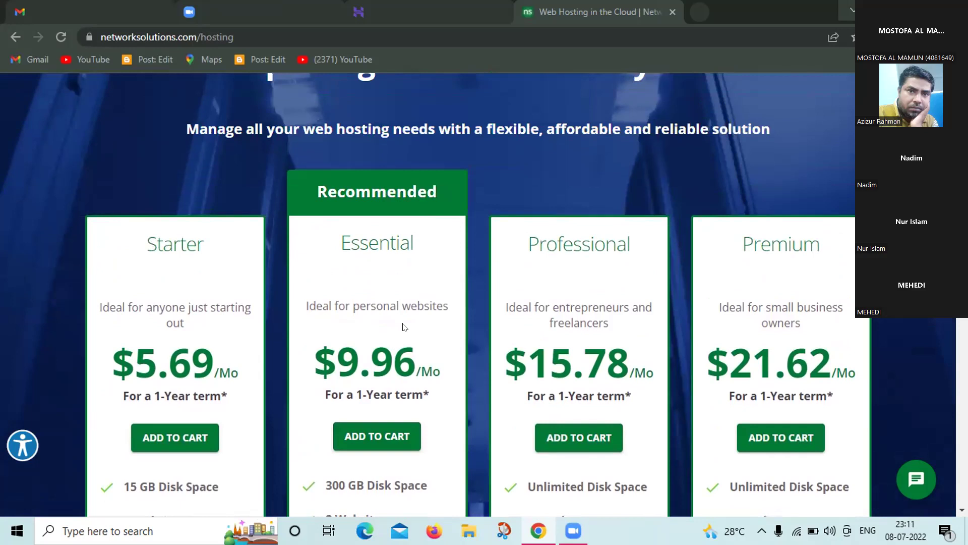
scroll(409, 329, down, 2)
scroll(368, 282, down, 5)
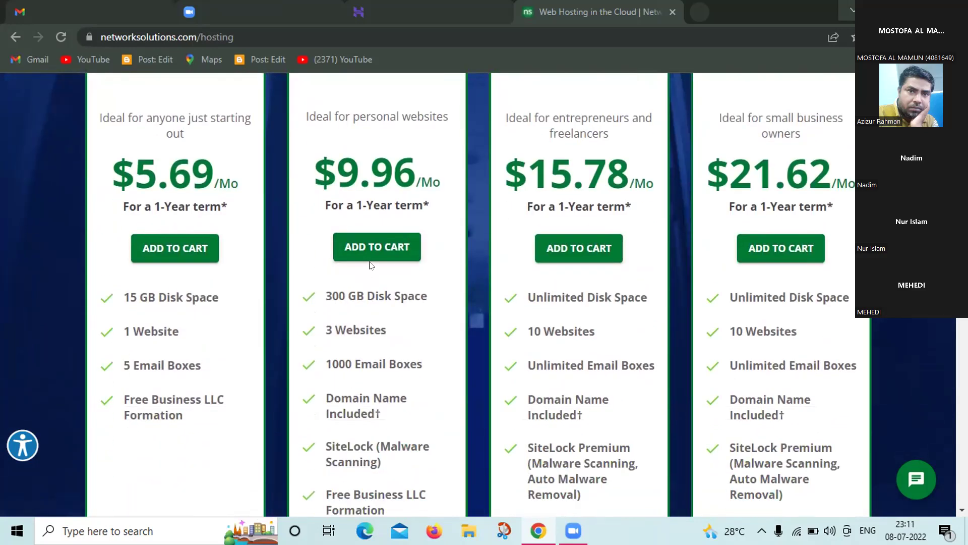
scroll(371, 258, up, 4)
scroll(371, 258, up, 2)
scroll(372, 258, down, 2)
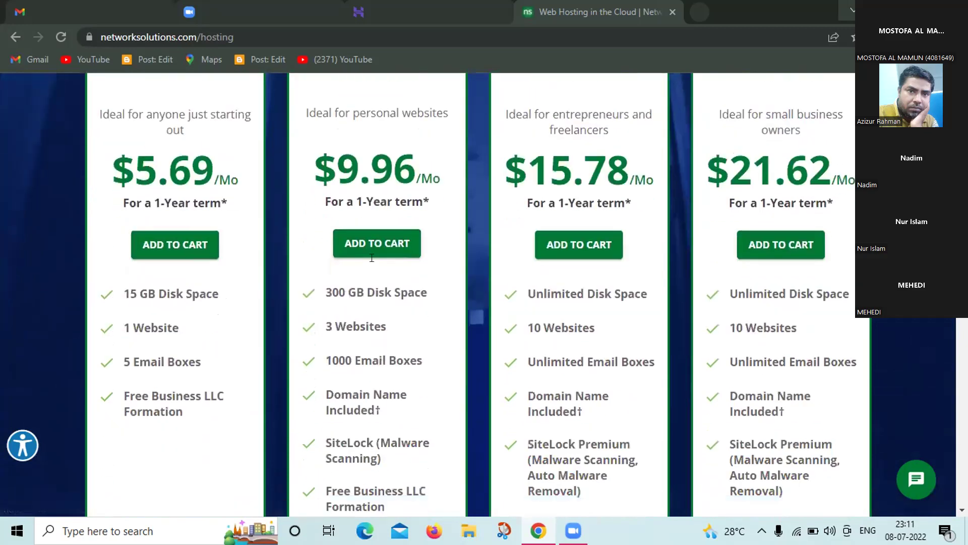
scroll(372, 257, down, 2)
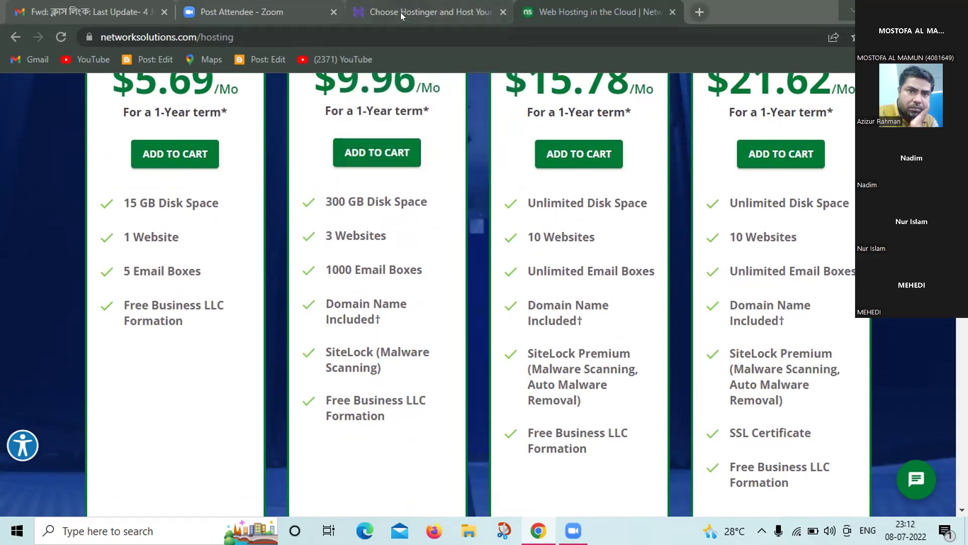
Switch back to the Hostinger homepage and review the web hosting plans and the Mega Monsoon Bonanza offer.
mouse_move(401, 14)
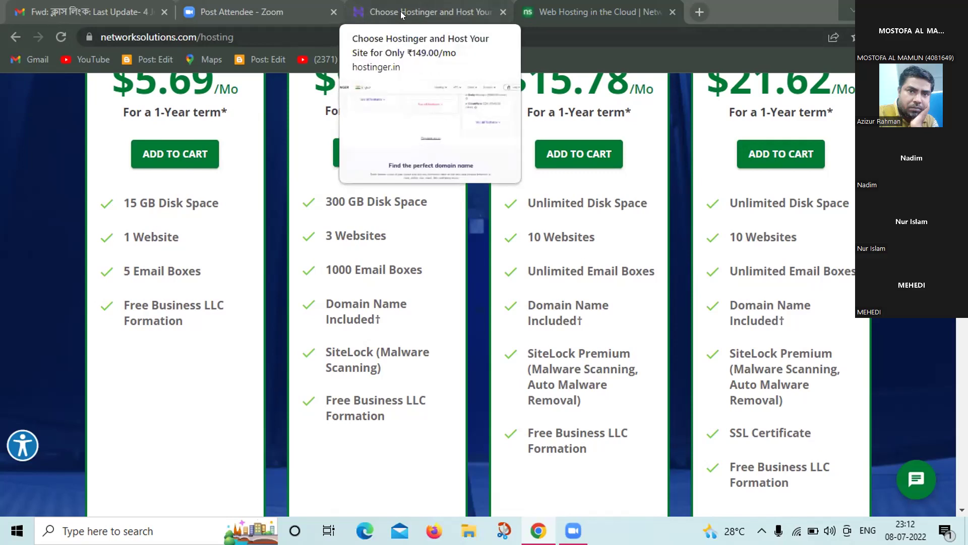
click(401, 14)
scroll(481, 290, up, 6)
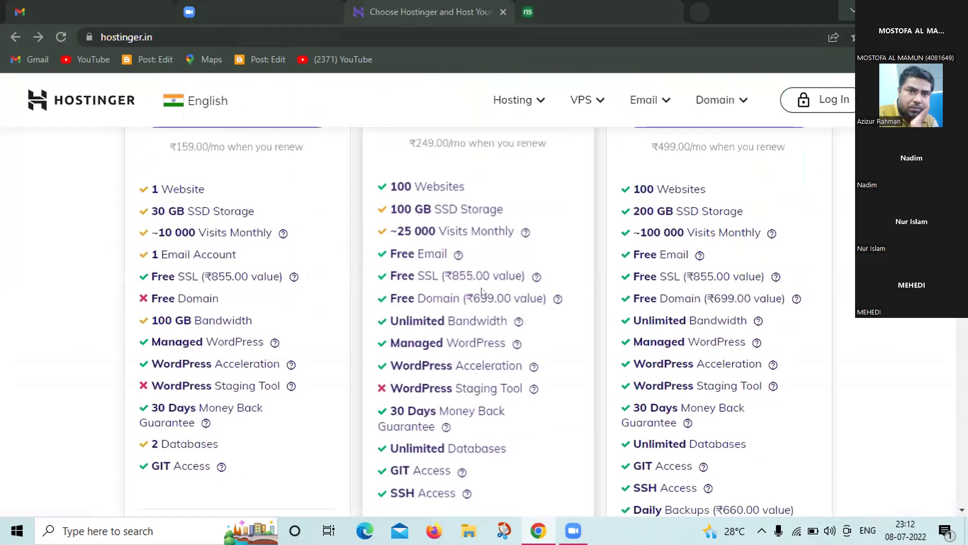
scroll(481, 291, up, 5)
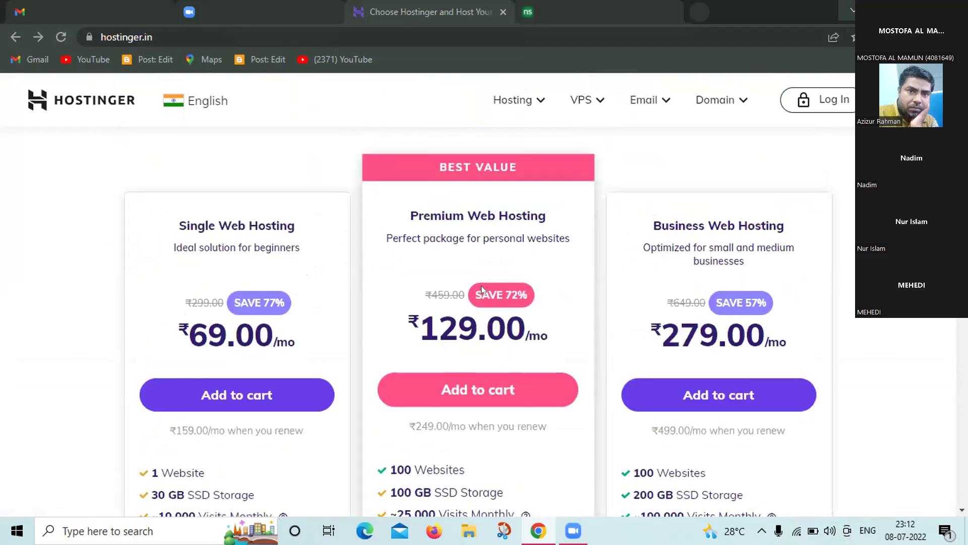
scroll(504, 278, up, 2)
scroll(584, 264, up, 5)
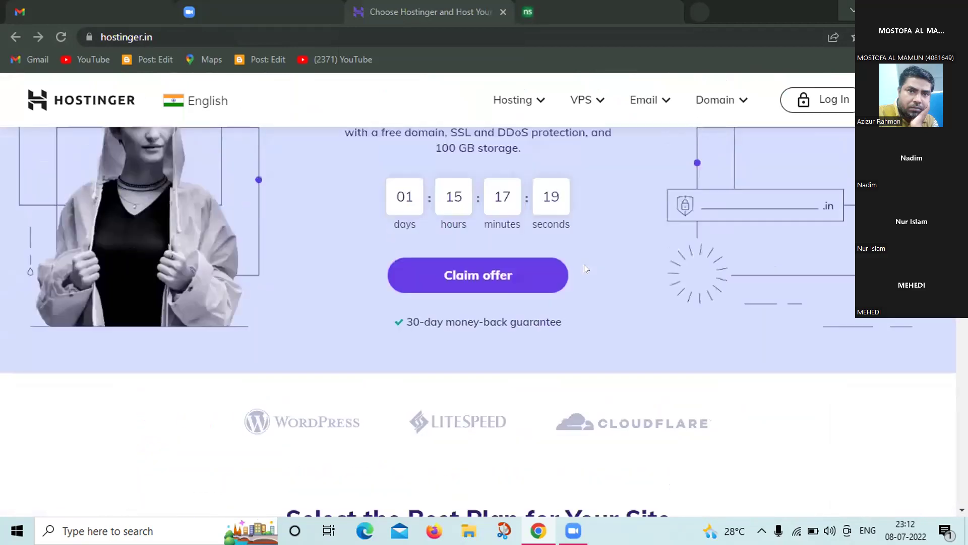
scroll(585, 267, up, 3)
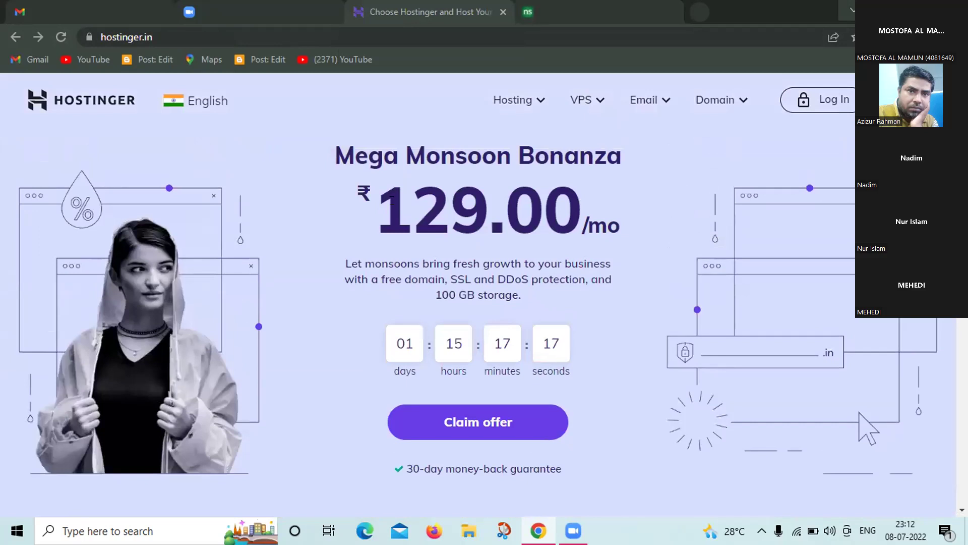
scroll(394, 199, down, 2)
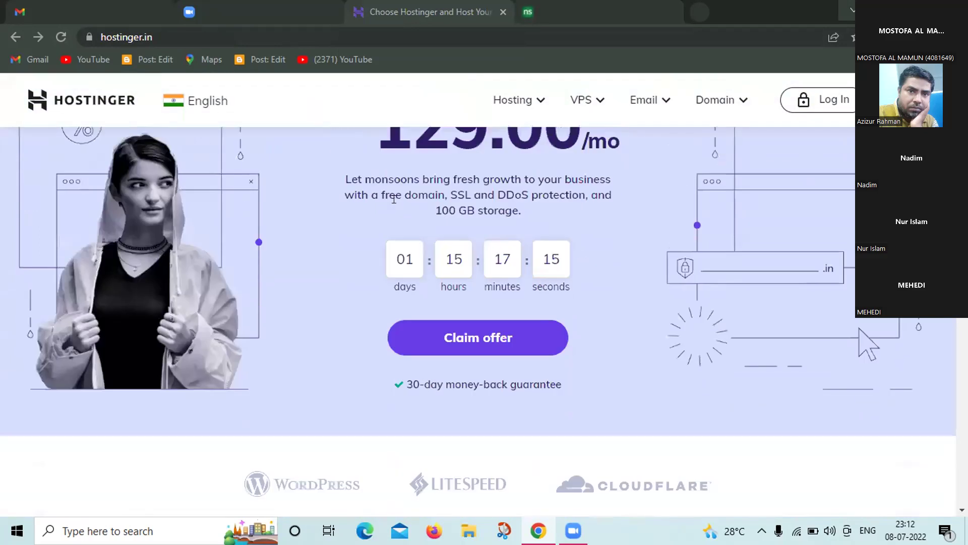
scroll(410, 198, down, 2)
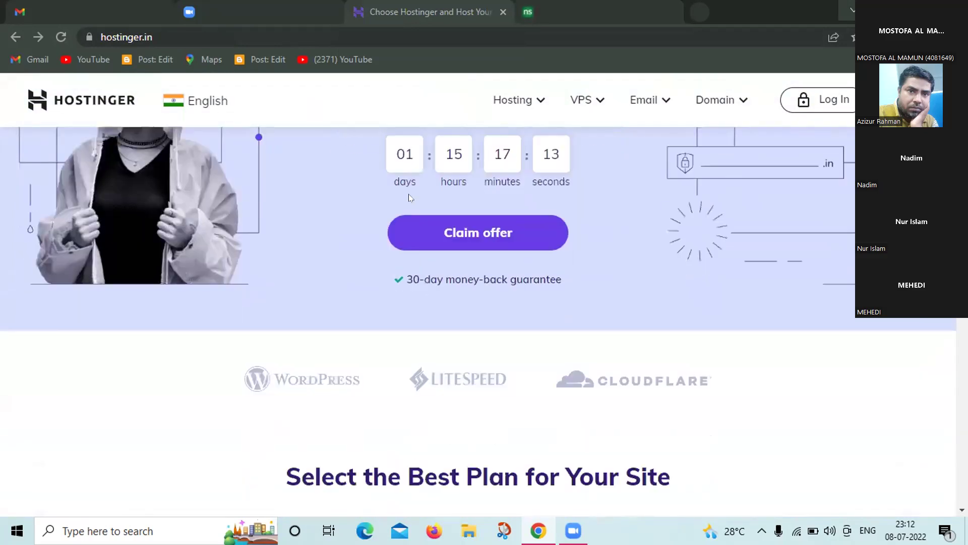
scroll(410, 198, up, 4)
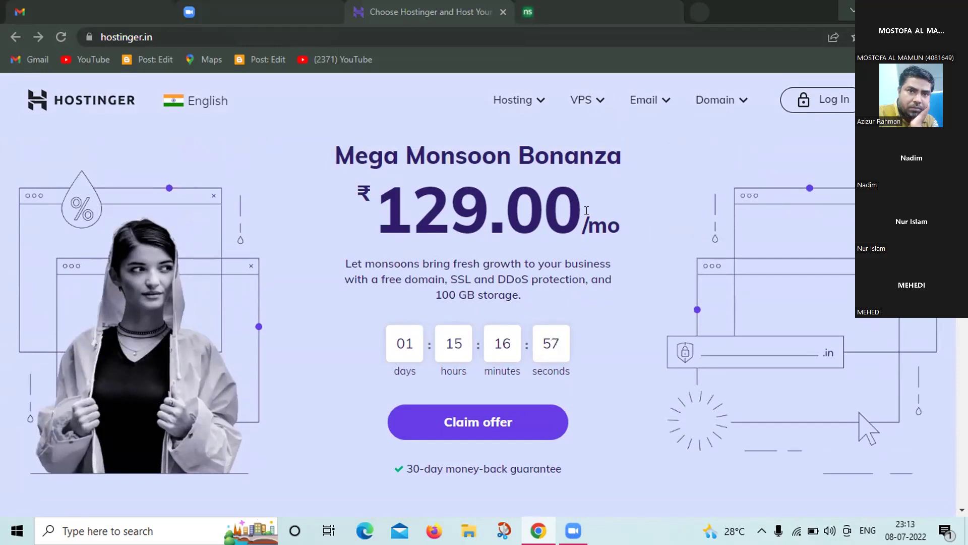
scroll(586, 212, down, 2)
scroll(586, 213, up, 2)
Claim the Mega Monsoon Bonanza offer, review the plan features and add the Premium Web Hosting plan to the cart.
click(509, 421)
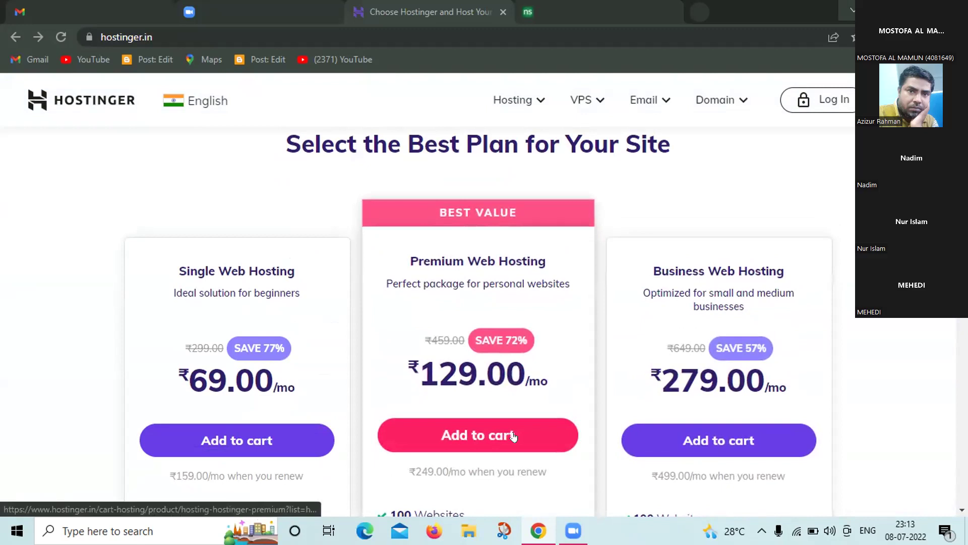
scroll(495, 404, down, 5)
scroll(473, 367, down, 2)
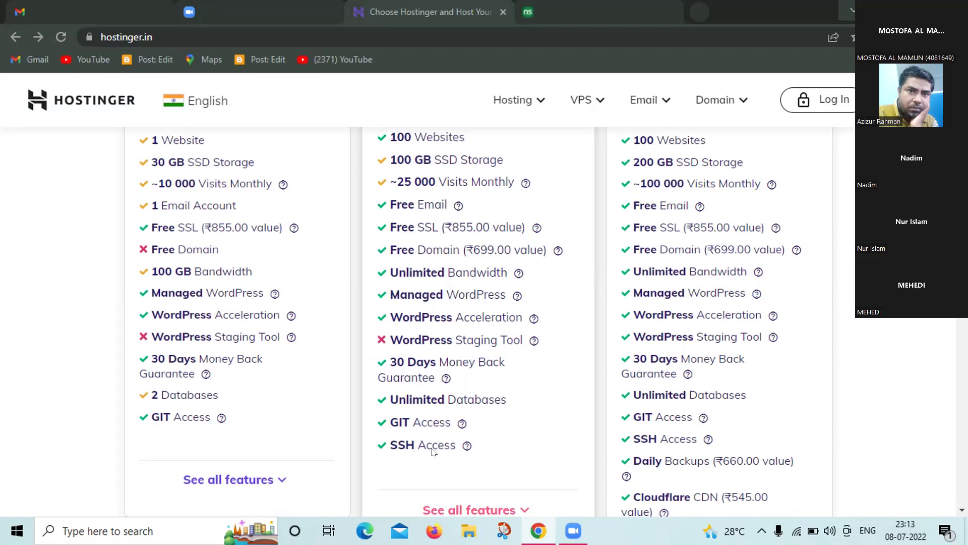
scroll(443, 437, up, 1)
scroll(443, 437, up, 5)
scroll(449, 436, down, 6)
scroll(456, 434, up, 5)
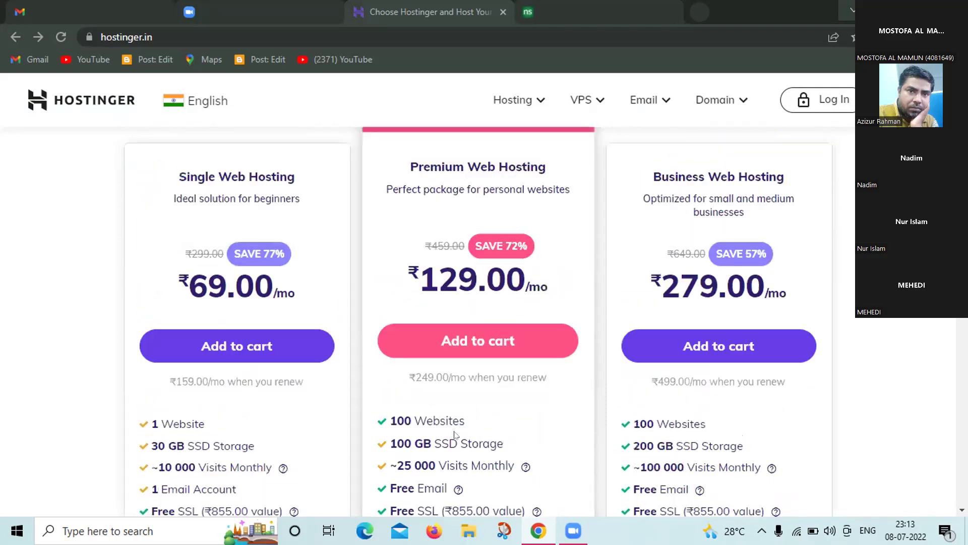
click(507, 341)
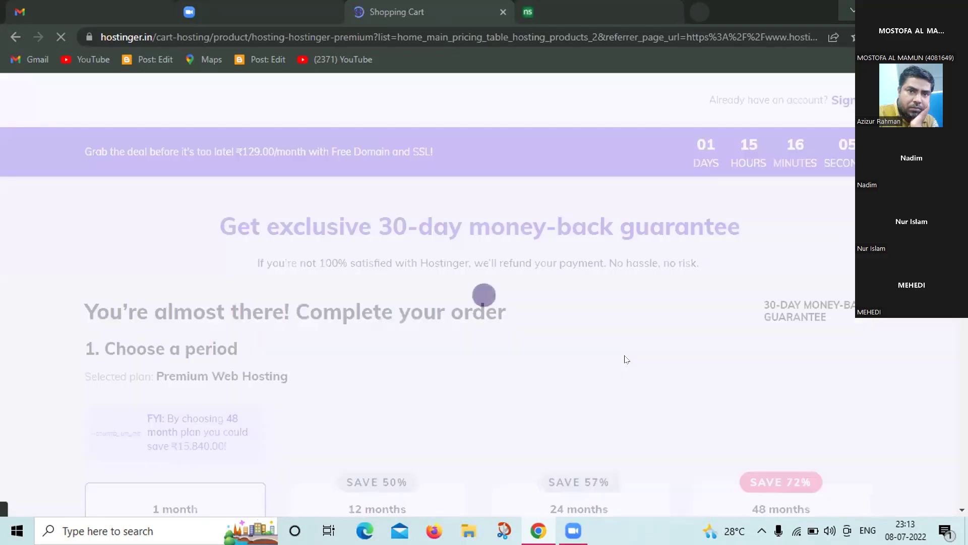
Examine the billing periods, account creation section and payment methods on the Premium Web Hosting order page.
scroll(671, 356, down, 3)
scroll(695, 352, down, 2)
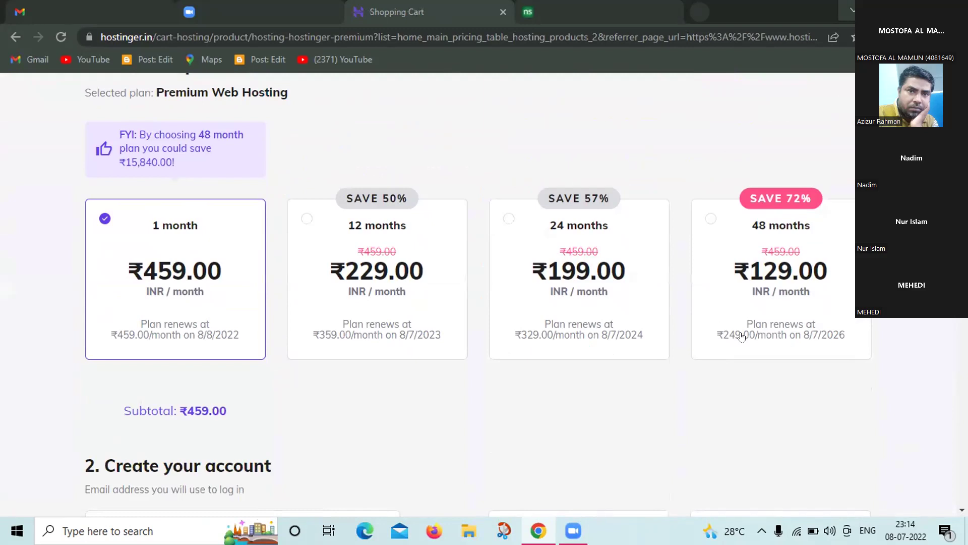
scroll(742, 337, down, 3)
scroll(741, 336, up, 3)
scroll(789, 292, down, 2)
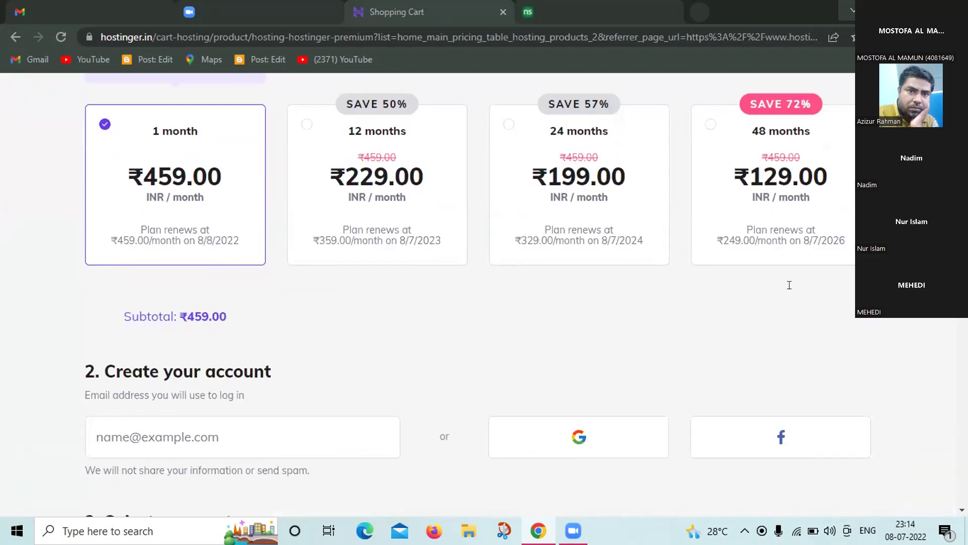
scroll(789, 284, down, 2)
scroll(790, 290, down, 2)
scroll(742, 335, down, 3)
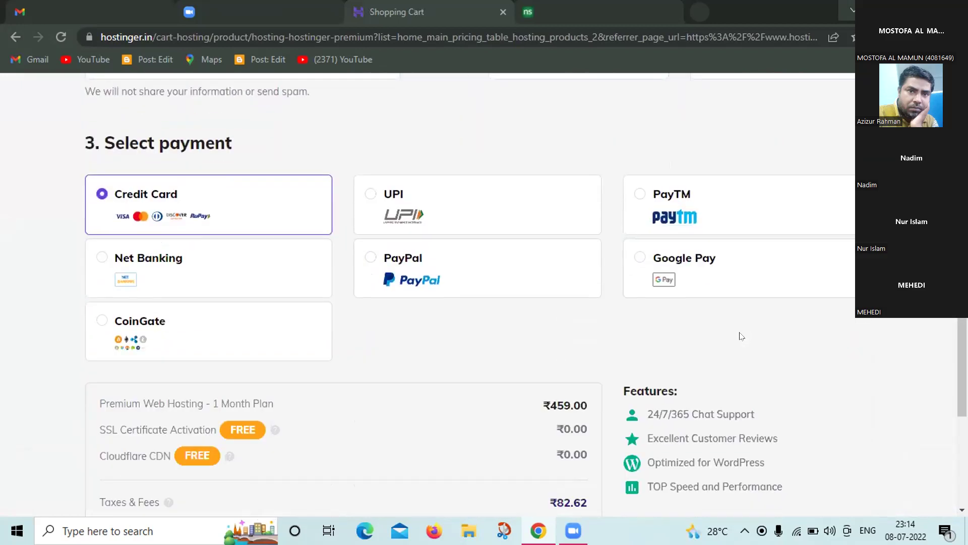
scroll(741, 335, up, 9)
scroll(740, 336, up, 2)
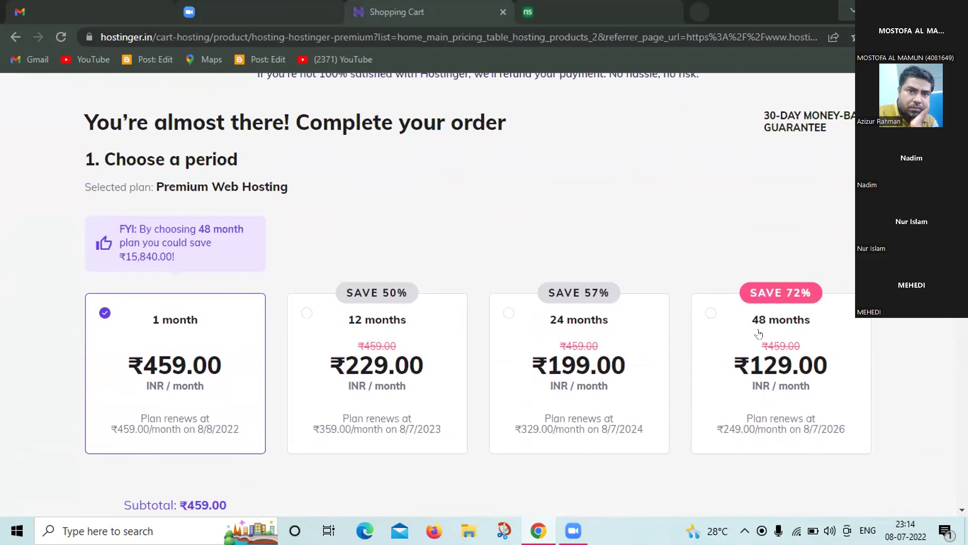
Choose the 48 months period for Premium Web Hosting and review the order's subtotal, account and payment sections.
click(731, 327)
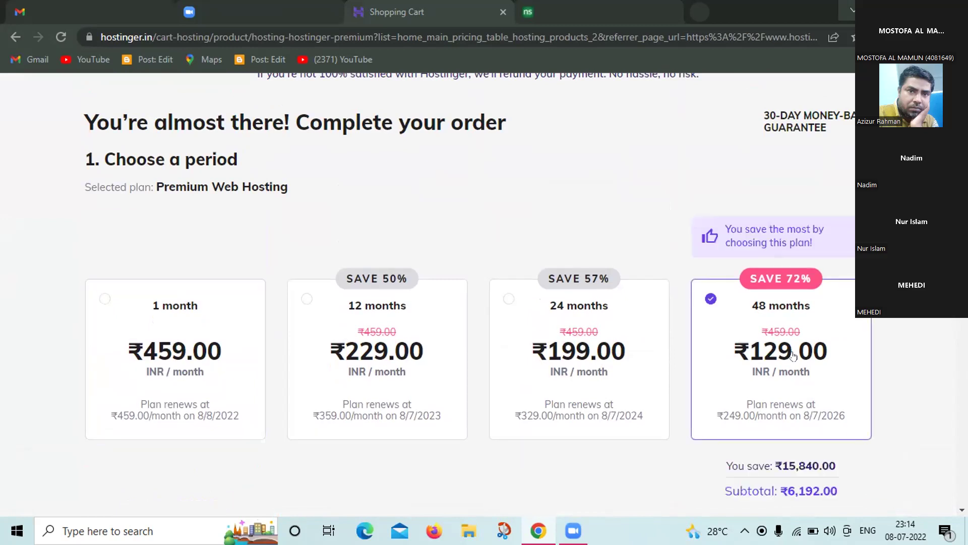
scroll(792, 356, down, 2)
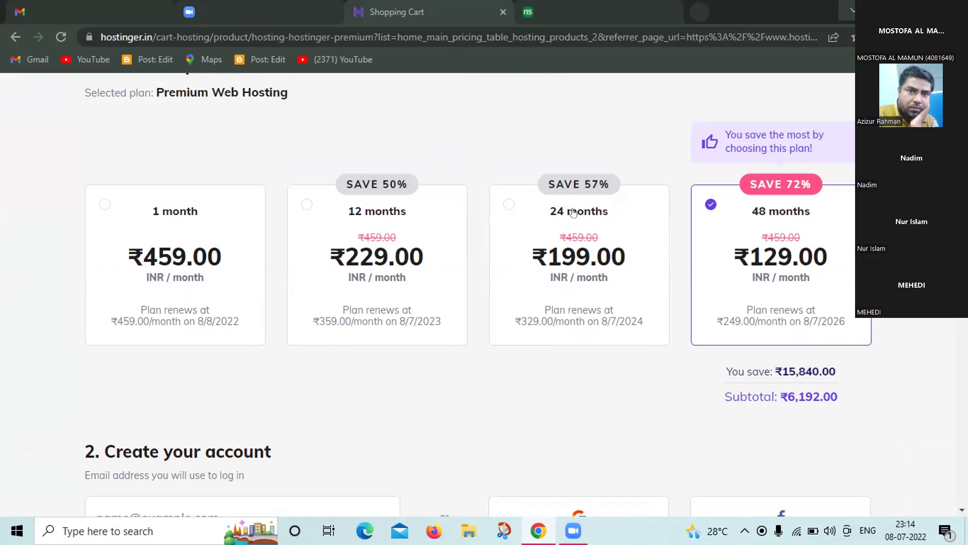
scroll(708, 281, down, 2)
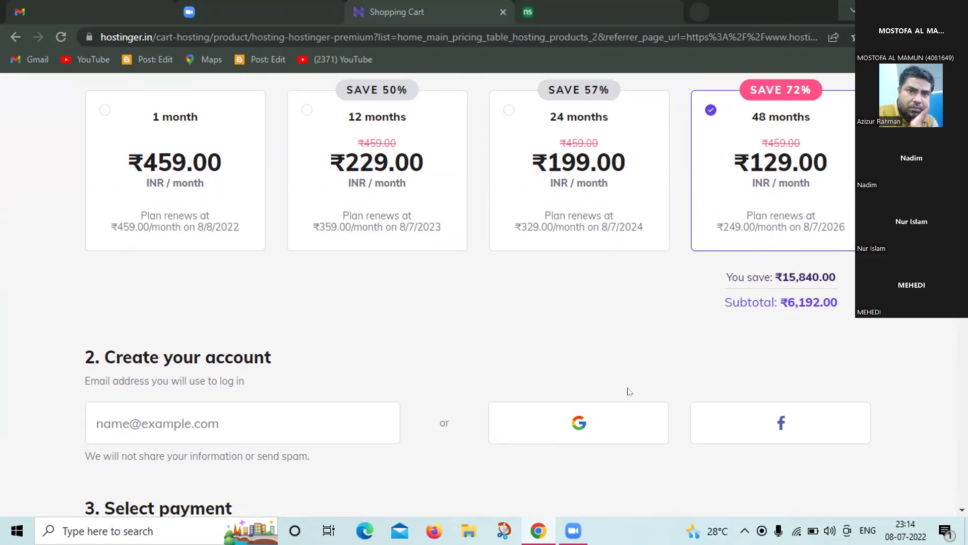
scroll(356, 348, down, 4)
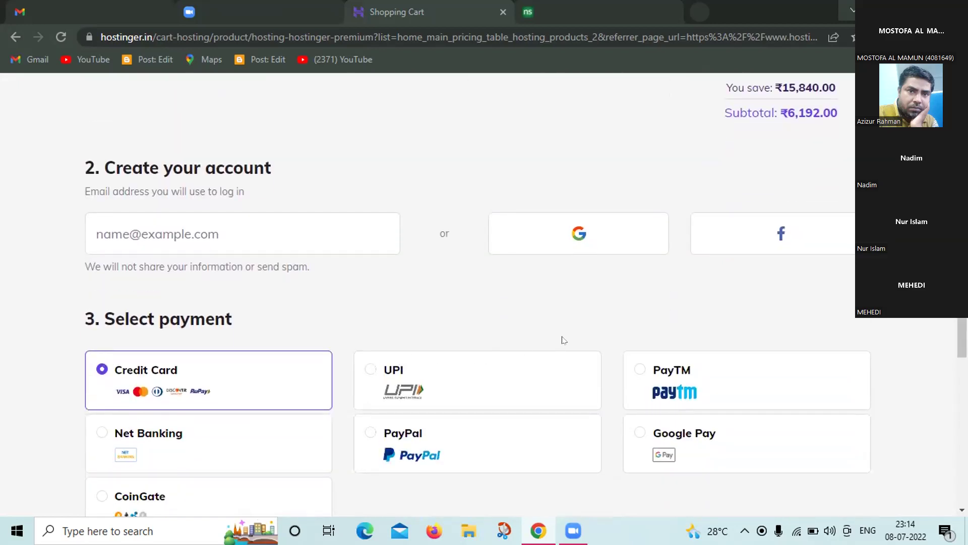
scroll(561, 341, up, 8)
scroll(649, 321, up, 4)
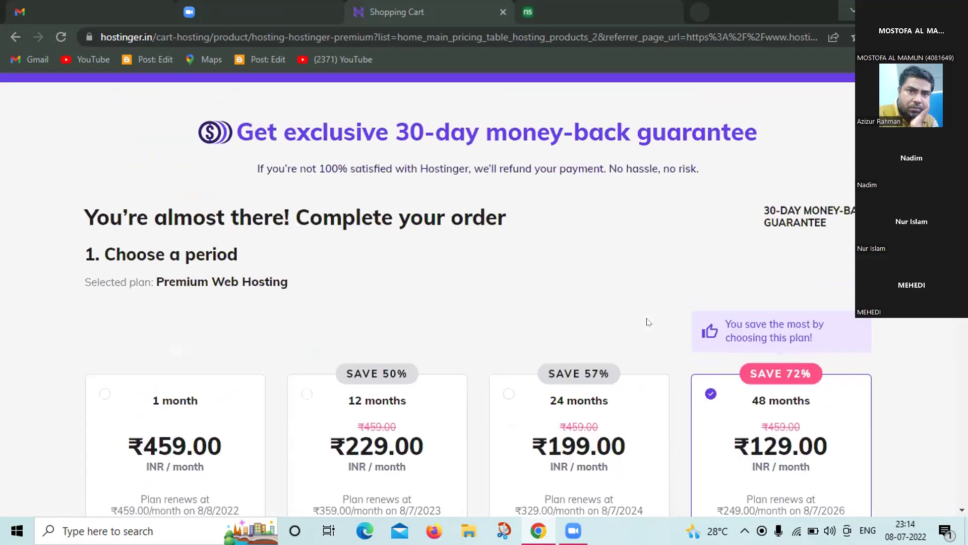
scroll(738, 300, down, 2)
scroll(739, 298, up, 2)
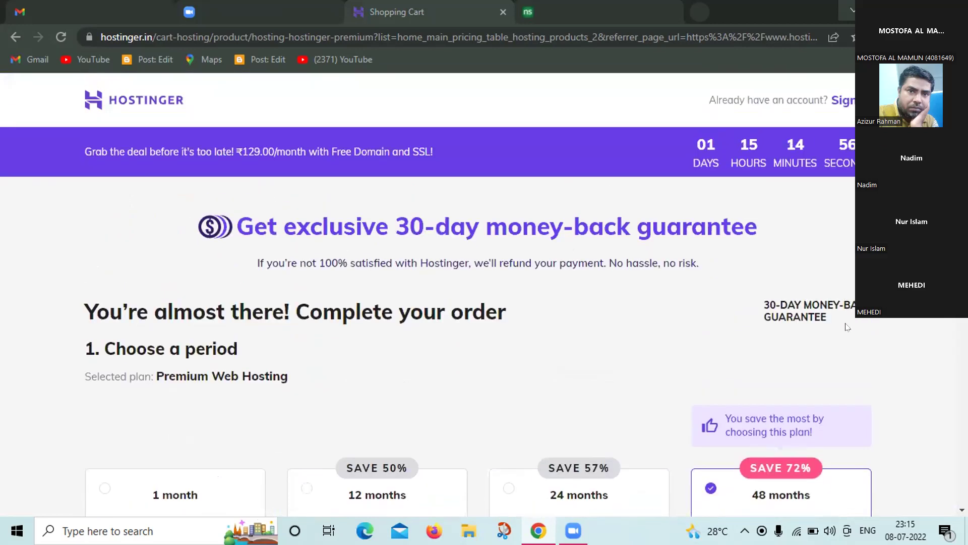
scroll(840, 361, down, 4)
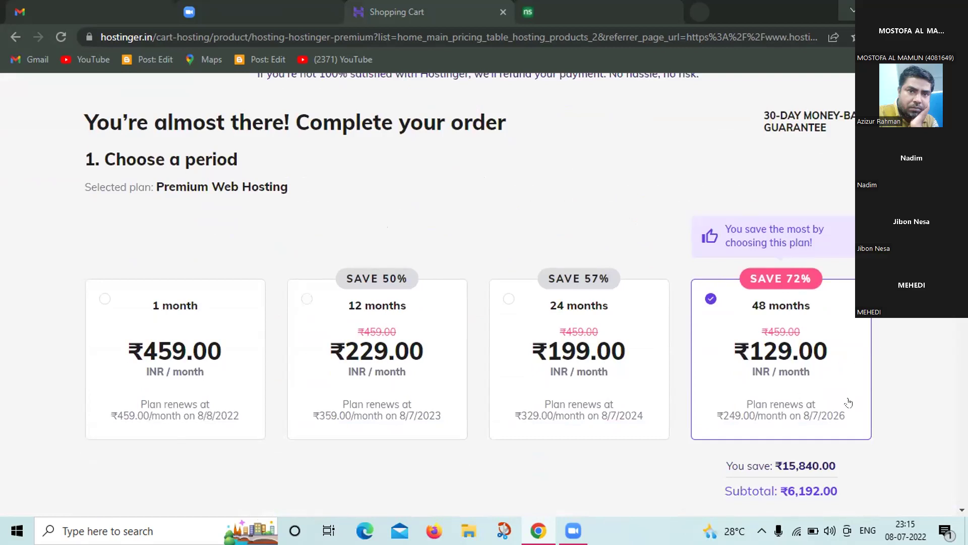
scroll(855, 372, up, 2)
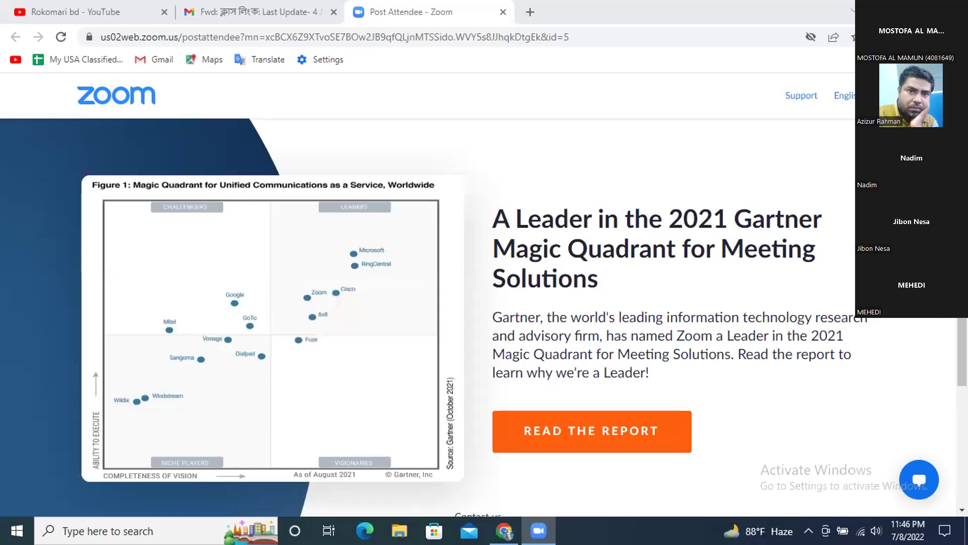
Open a new browser window and load the fiverr.com homepage.
click(949, 37)
click(775, 298)
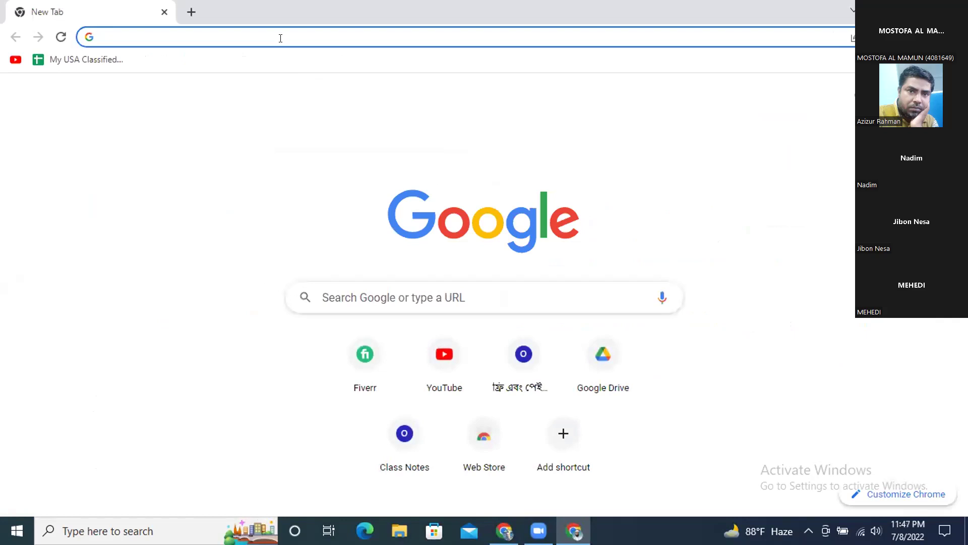
text(fiv)
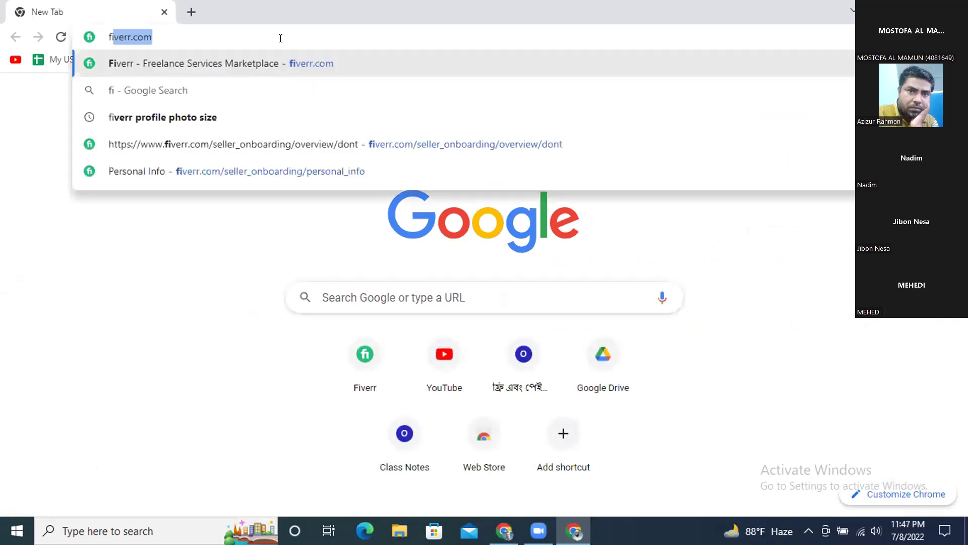
text(err)
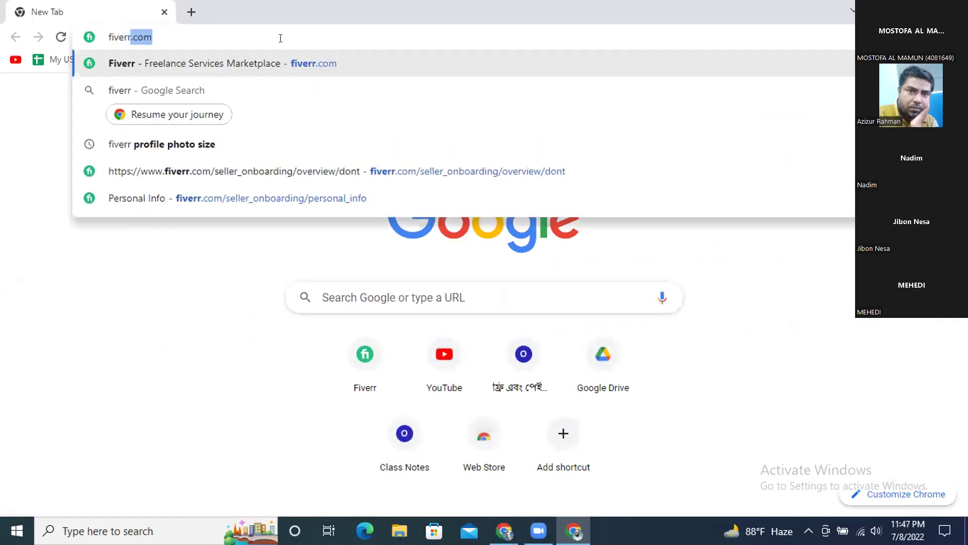
key(Return)
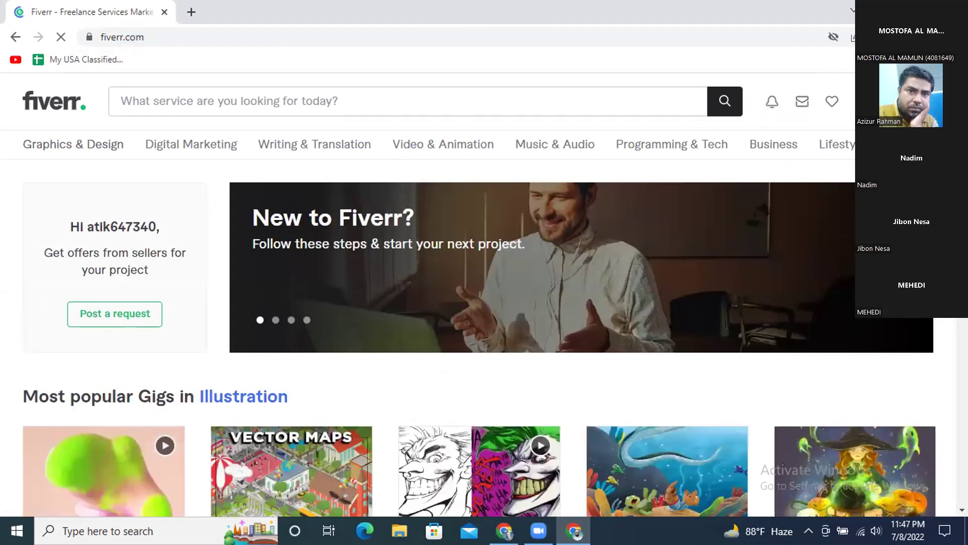
Open the account's own Fiverr profile page and review it down to the Description section.
click(864, 101)
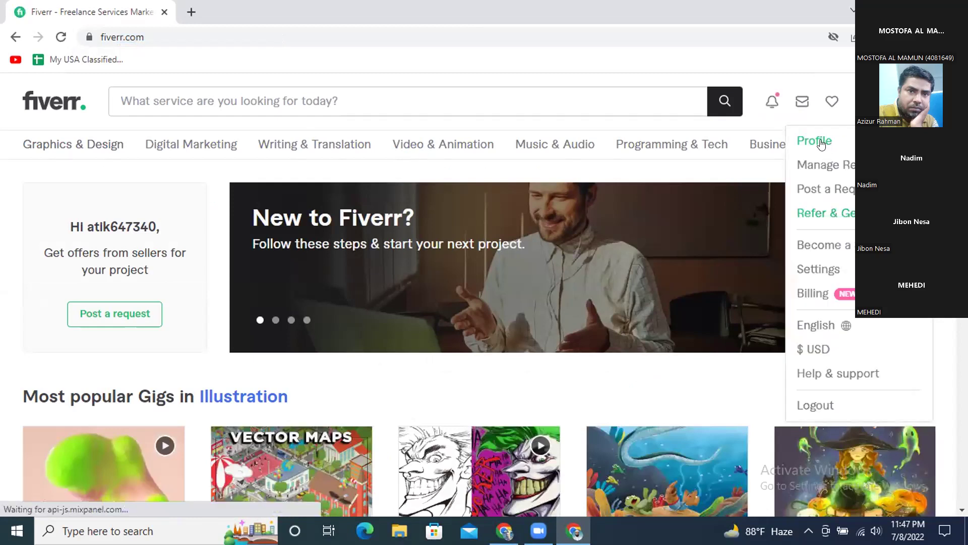
click(821, 143)
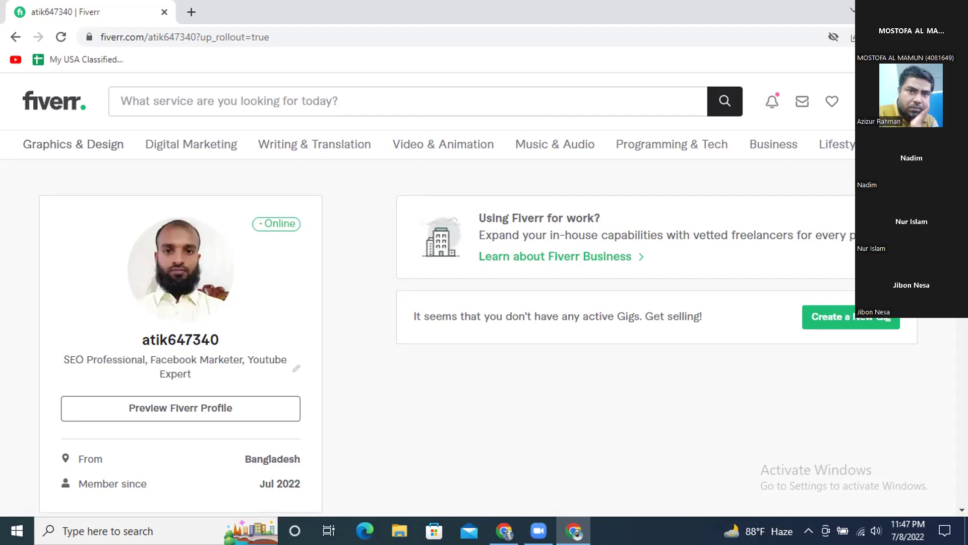
scroll(459, 292, down, 3)
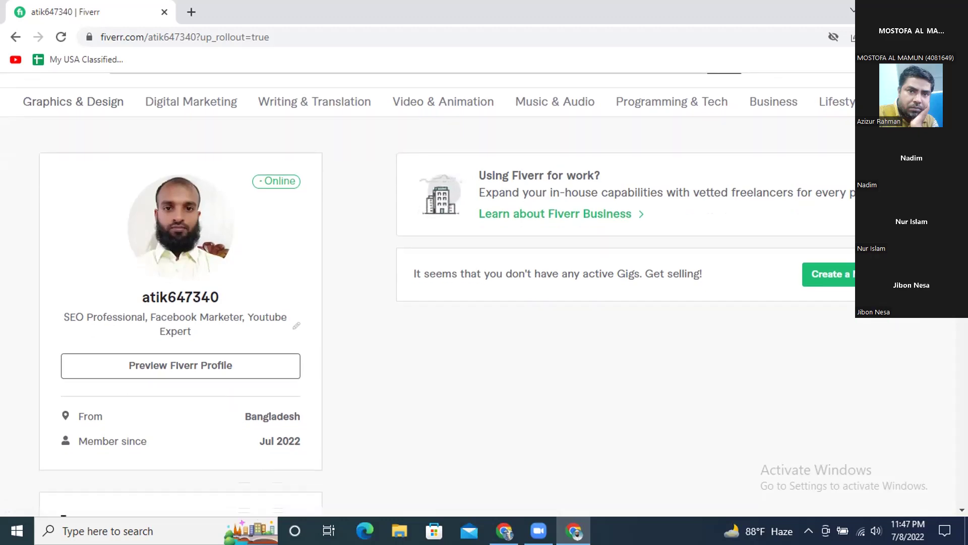
scroll(448, 296, up, 1)
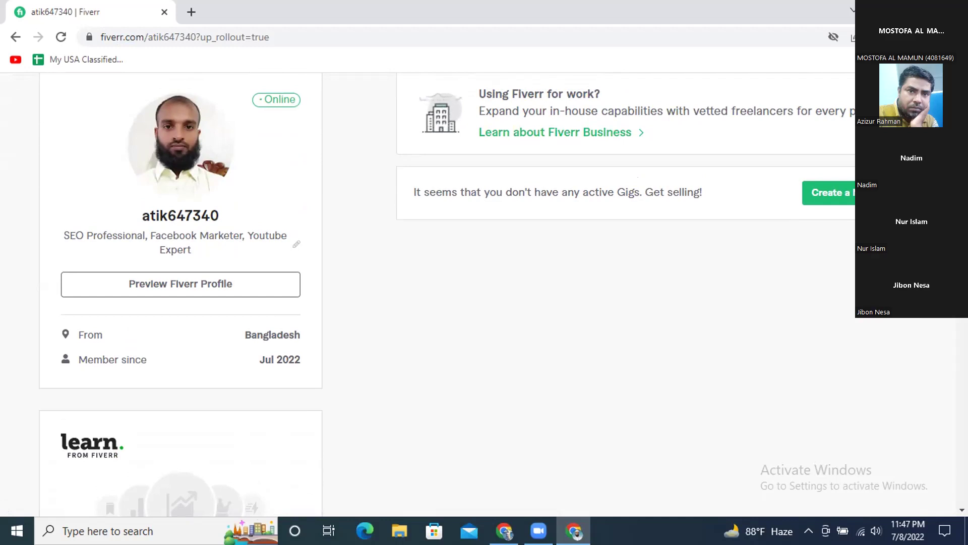
scroll(448, 298, down, 5)
scroll(180, 295, down, 4)
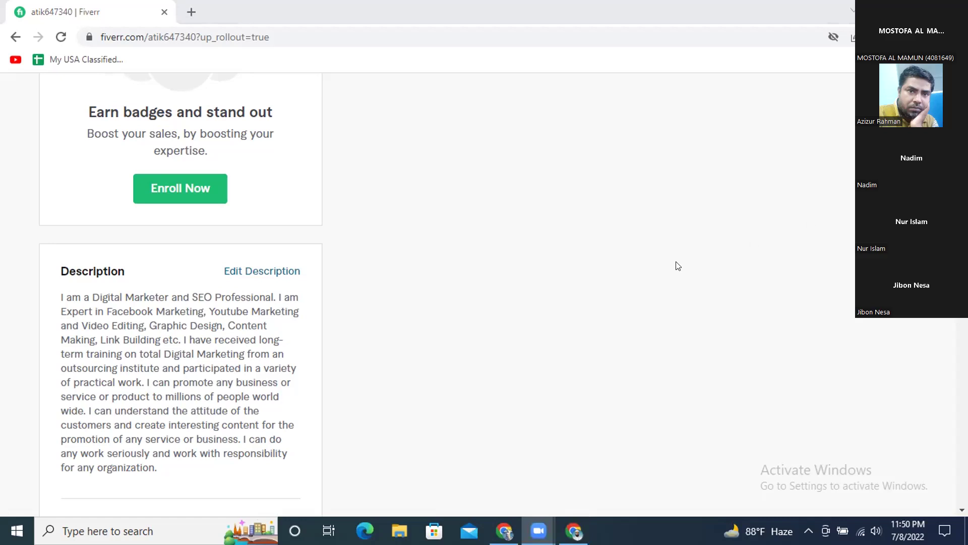
click(605, 288)
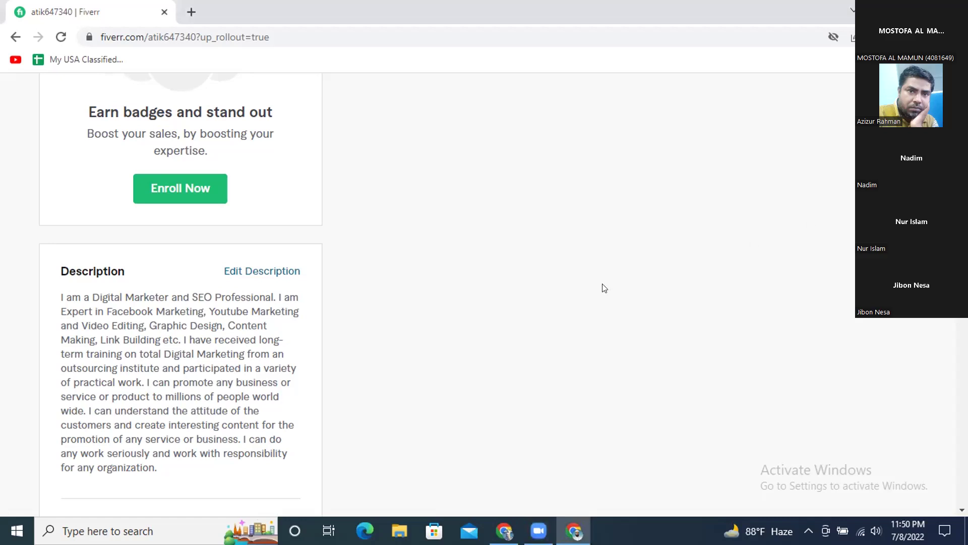
Edit the profile description, replacing its opening paragraph about digital marketing and SEO with the greeting "Hi There," followed by a new line.
click(226, 271)
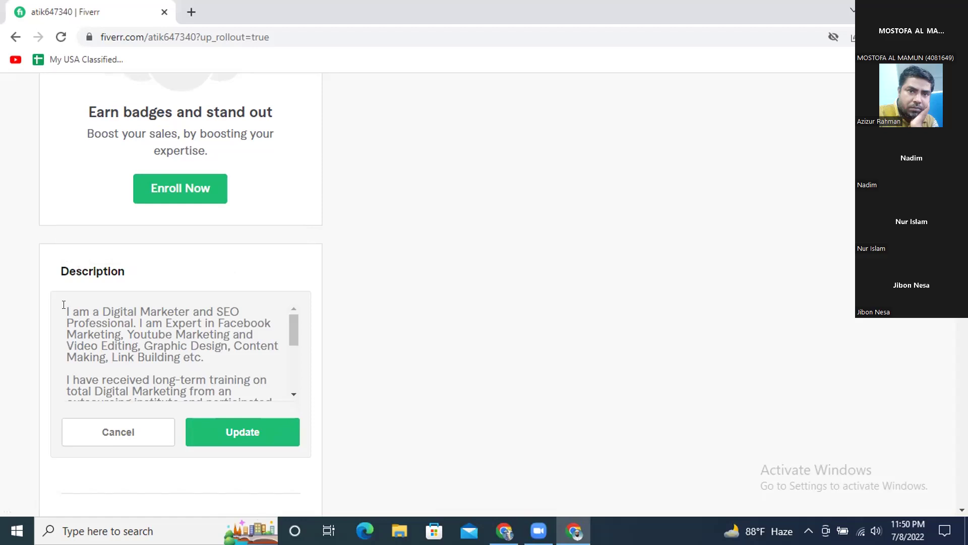
drag(63, 306, 216, 356)
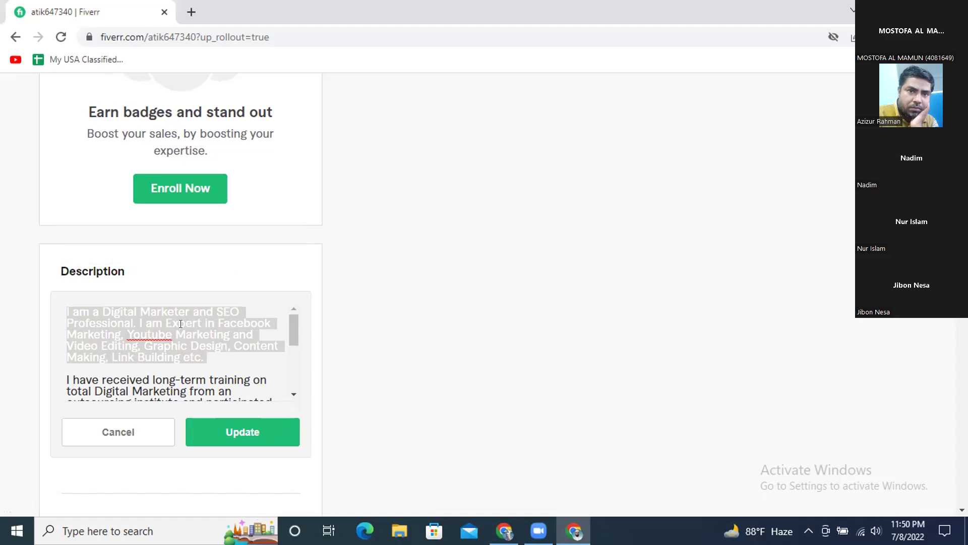
text(Hi)
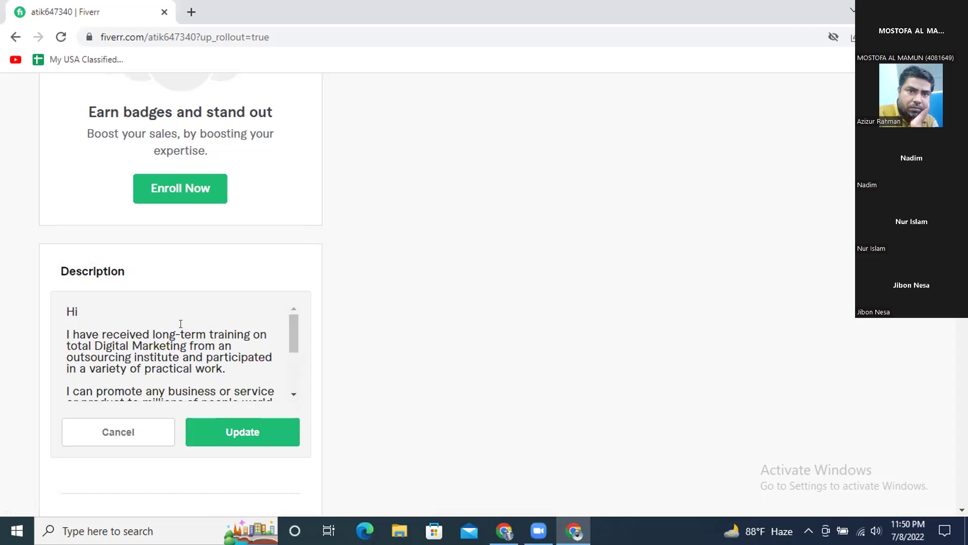
text( There,)
key(Return)
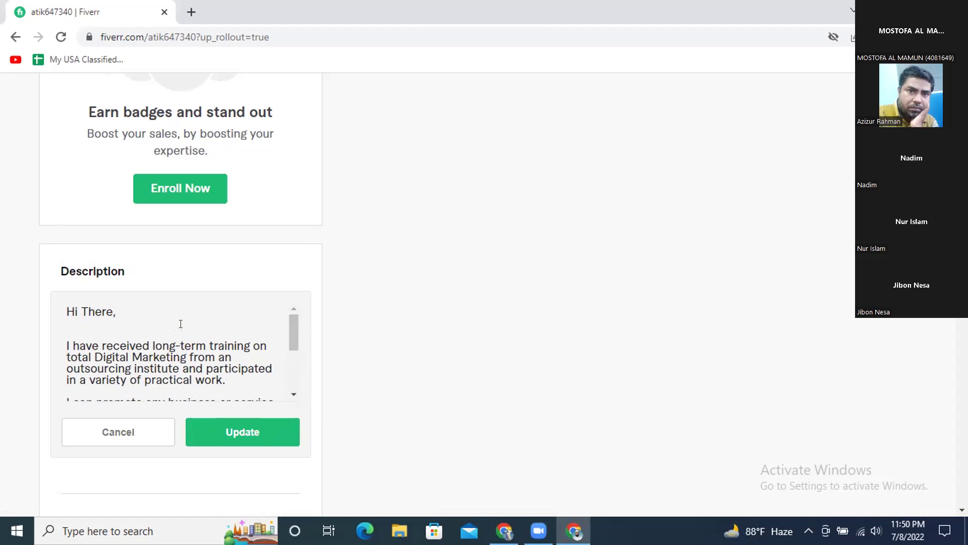
Begin the introduction below the greeting with "I'm SEO professional and Digital marketer".
text(I'm)
text(SO)
key(BackSpace)
text(EO profess)
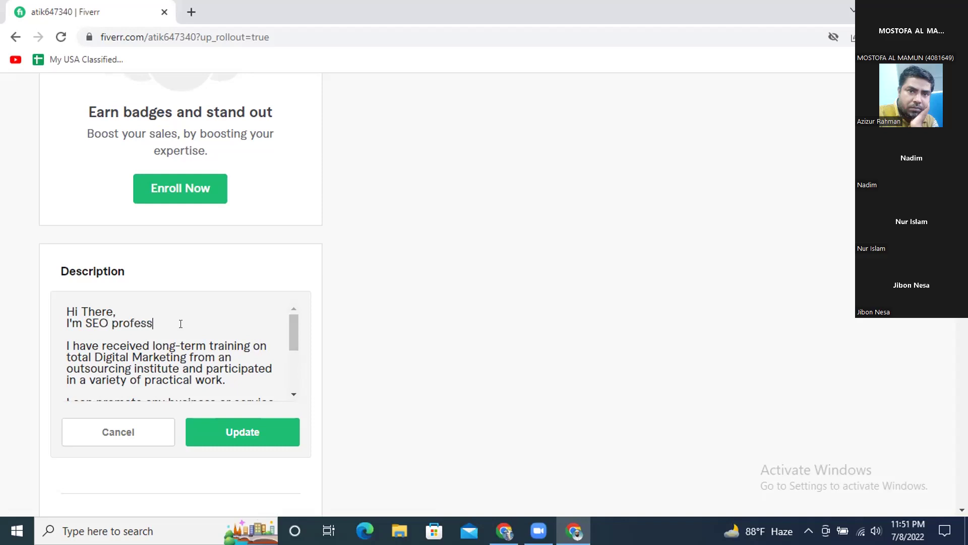
text(ional and Digital)
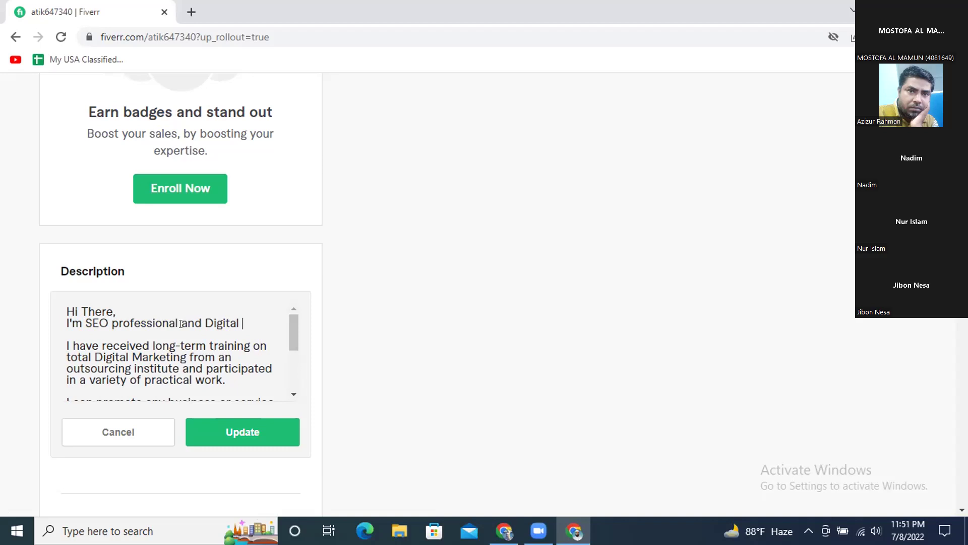
text( marketer w)
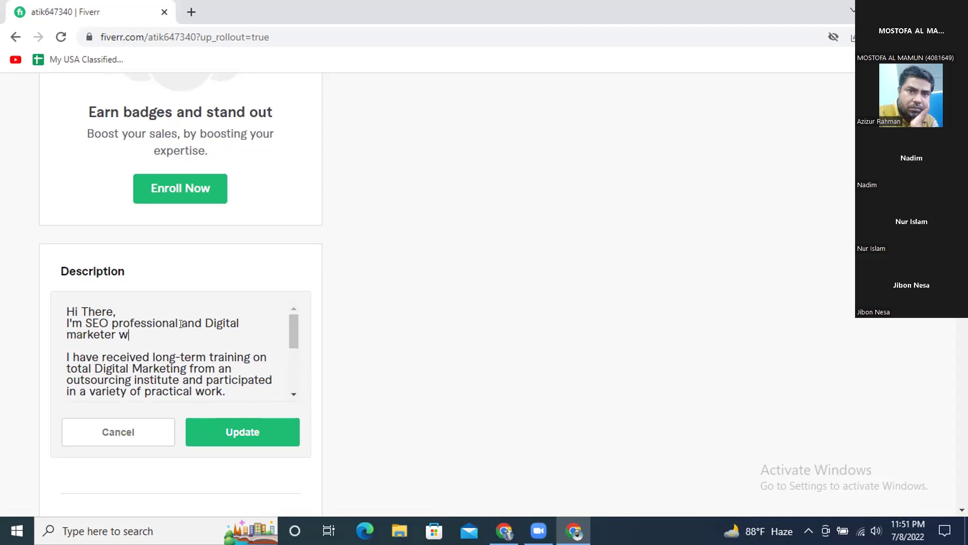
Continue the introduction sentence with "with a extra experience on any social promotion".
text(ith a extra exper)
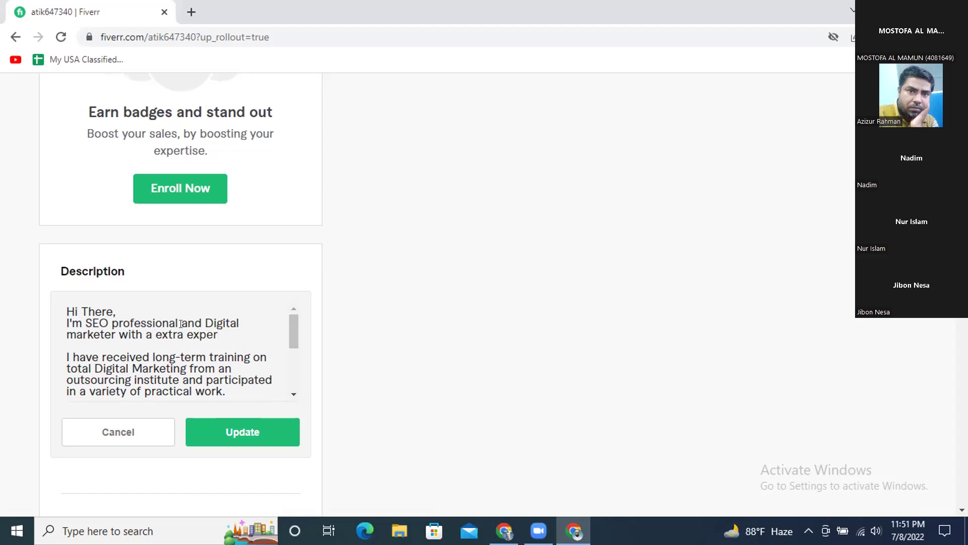
text(ience on any)
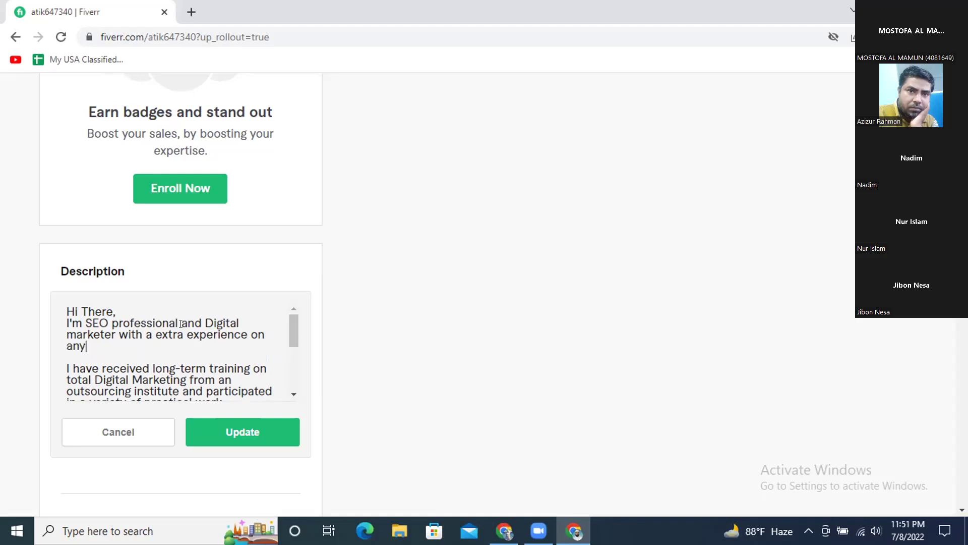
text( soil  I have received)
key(BackSpace)
key(BackSpace)
key(BackSpace)
text(cial promotion)
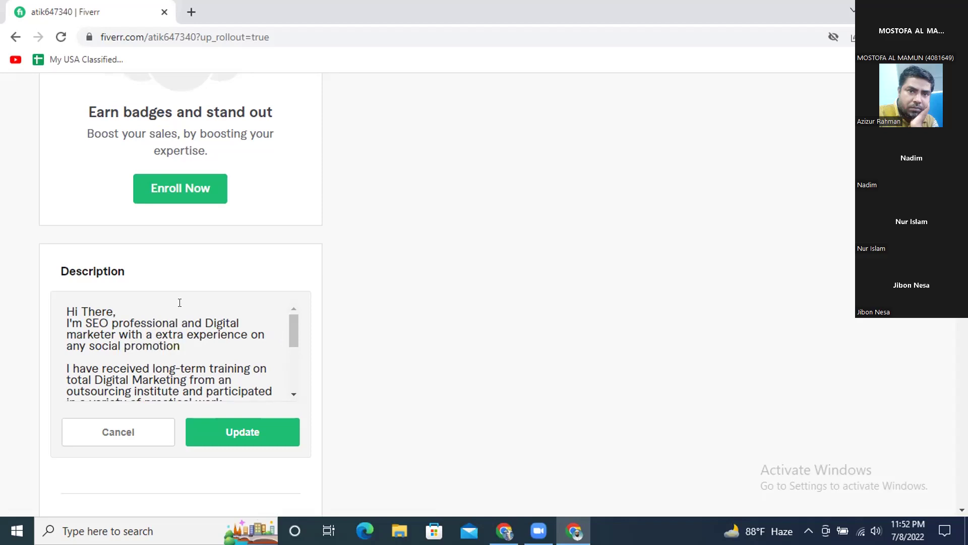
Add the services list ", Like Facebook Marketing, YouTube Marketing, Graphics Design, Video Ed" to the introduction sentence.
text(, Like Facebook Marketing)
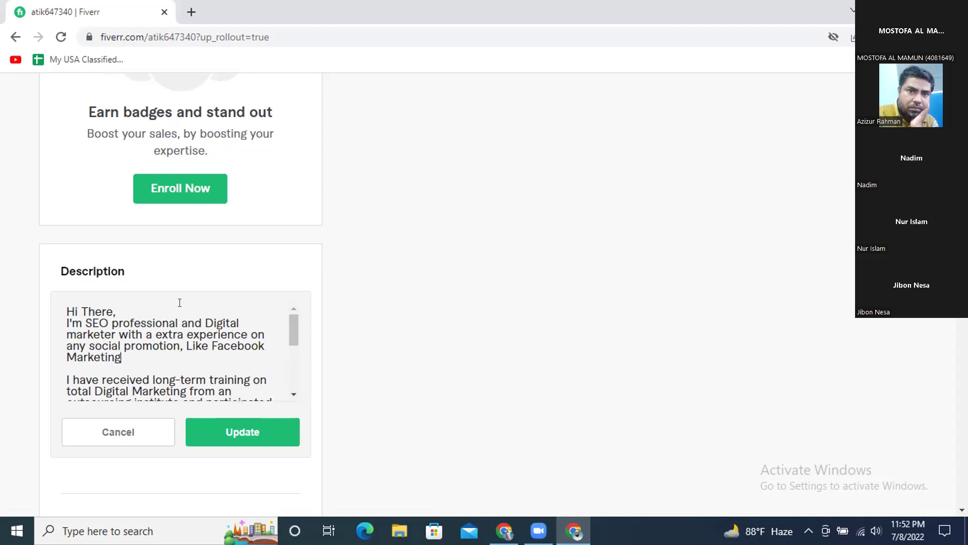
text(, YouTube Marketing)
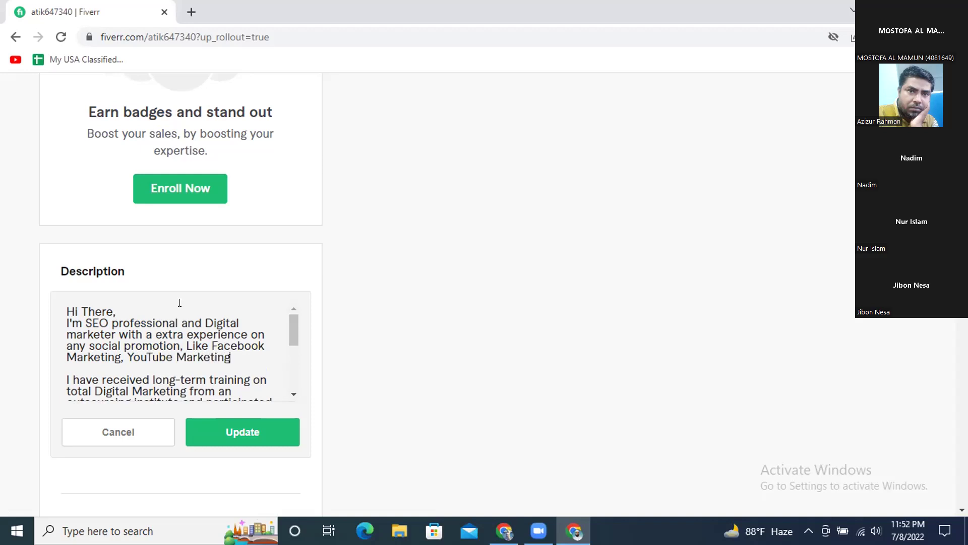
text(, Graphics )
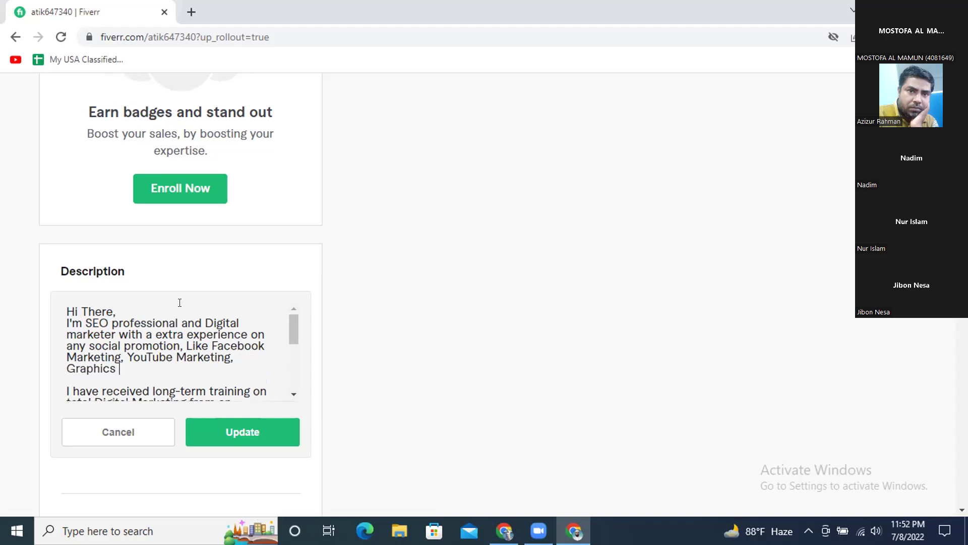
text(Design, Vide)
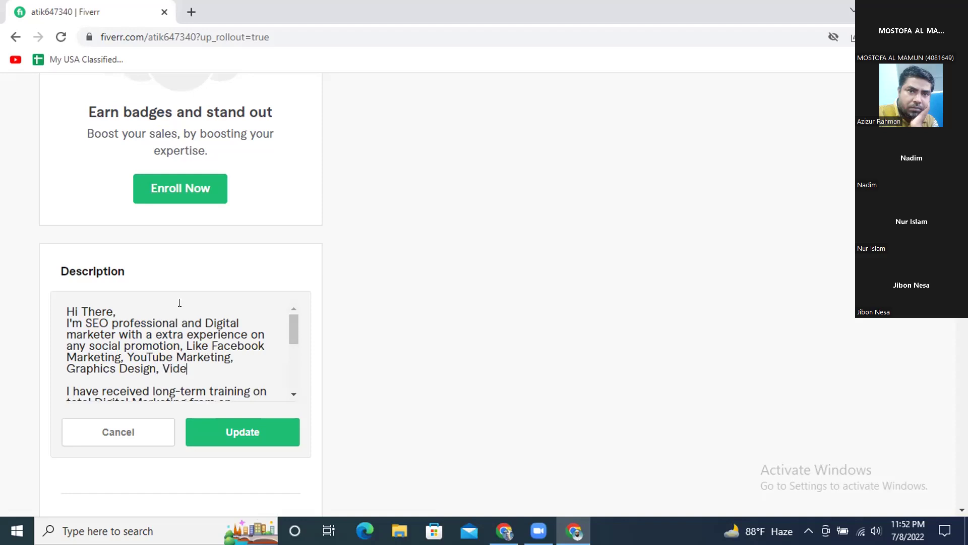
text(o Ed)
Delete the paragraph about long-term training at an outsourcing institute, together with its leftover blank lines.
scroll(160, 346, down, 1)
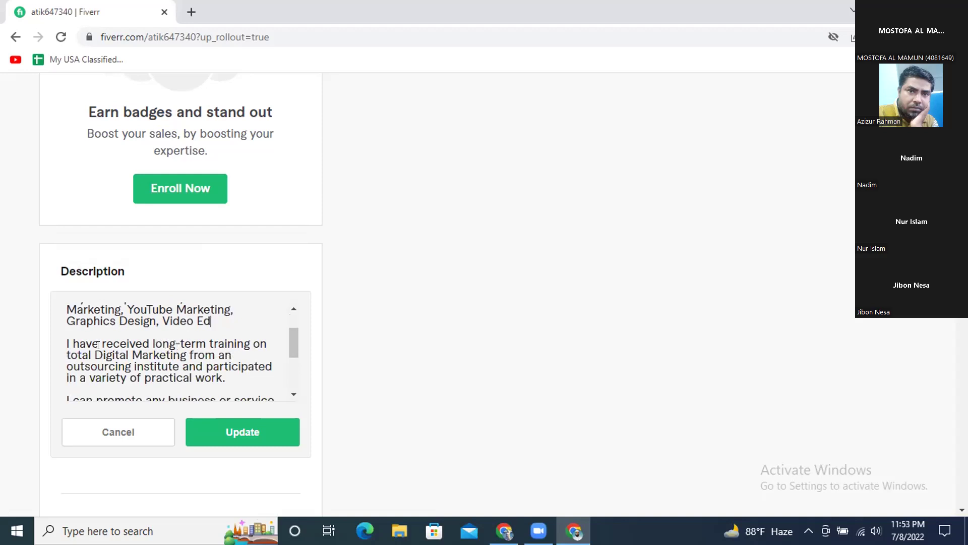
drag(56, 337, 231, 375)
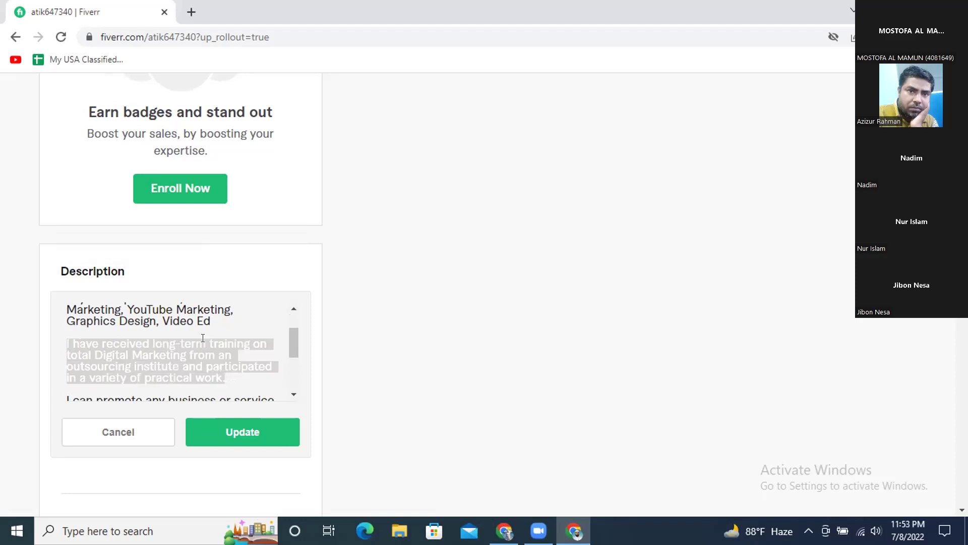
key(BackSpace)
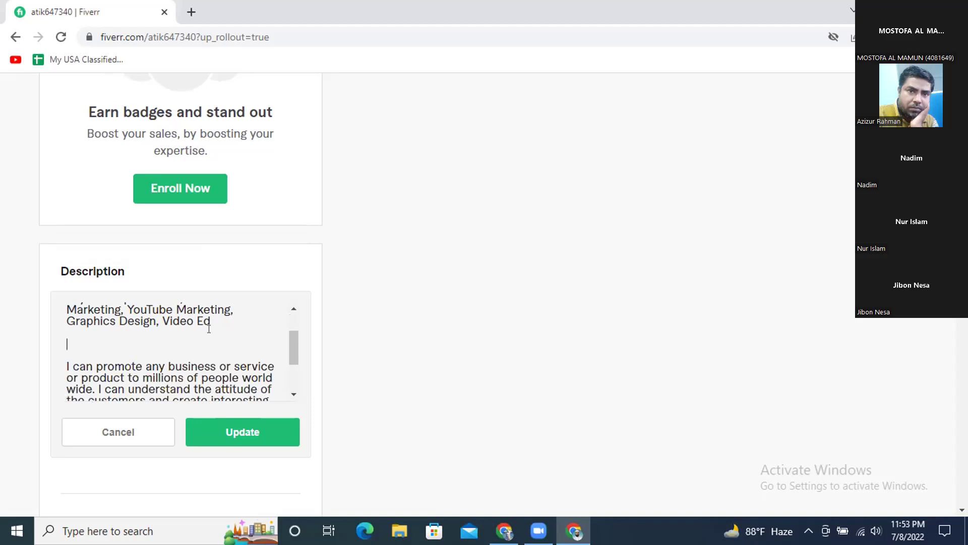
key(BackSpace)
key(BackSpace)
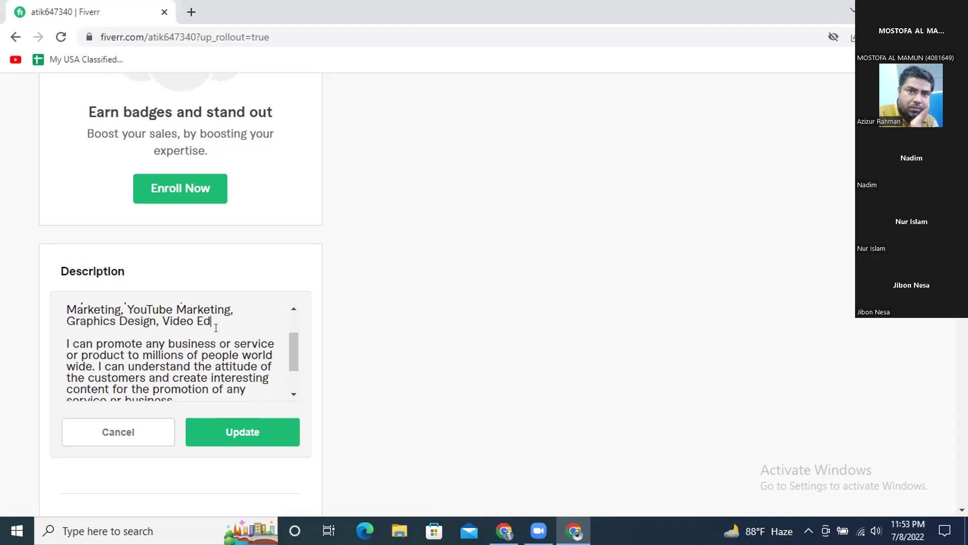
Complete the services list in the introduction so it ends with "Video Editing, Photo Editing, etc.".
scroll(245, 317, up, 2)
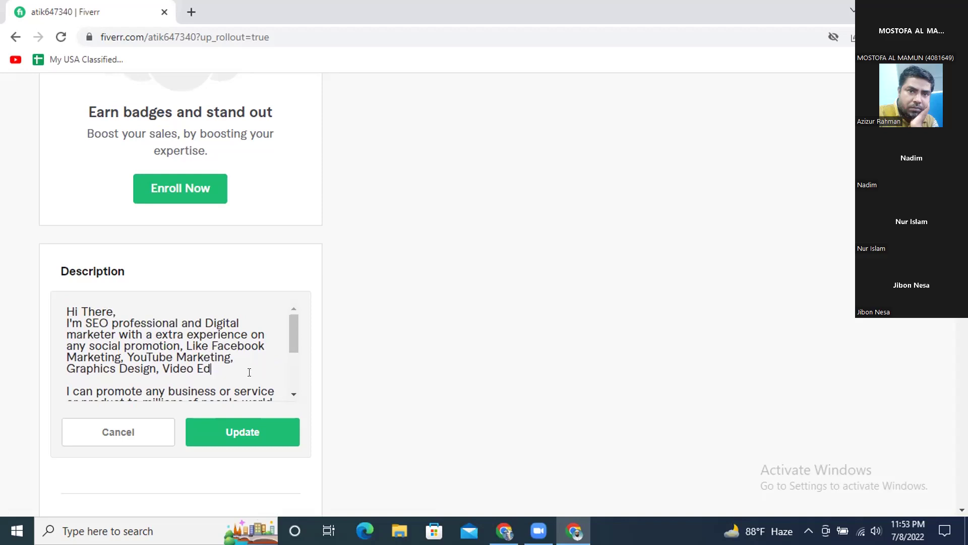
text(iting, Photo Editing, etc)
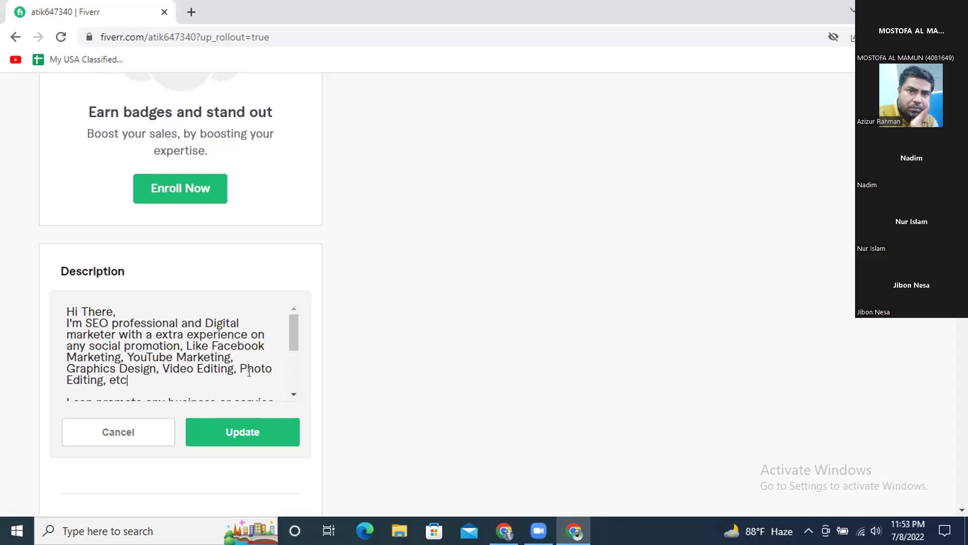
text(.)
Start a new paragraph below the introduction in the profile description with "I've completed".
scroll(164, 368, down, 1)
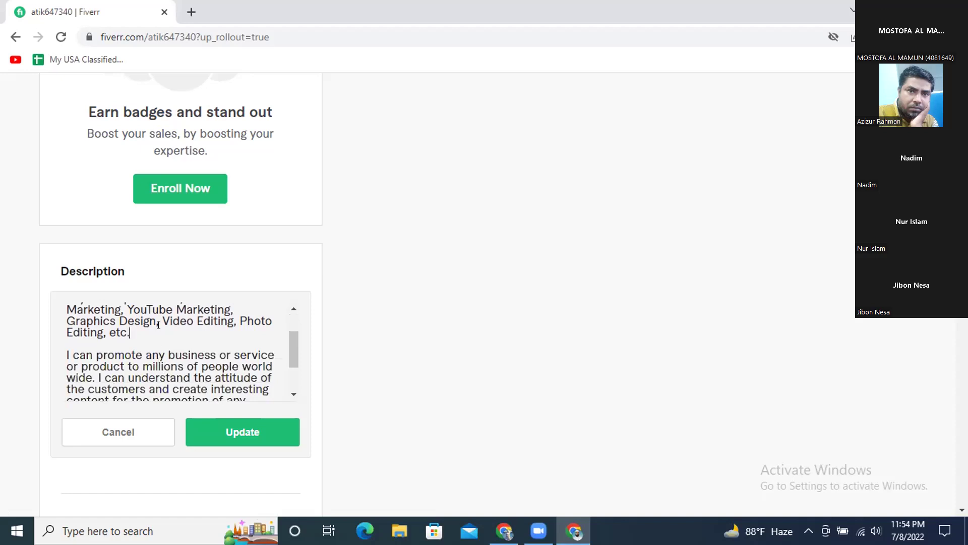
scroll(158, 325, down, 1)
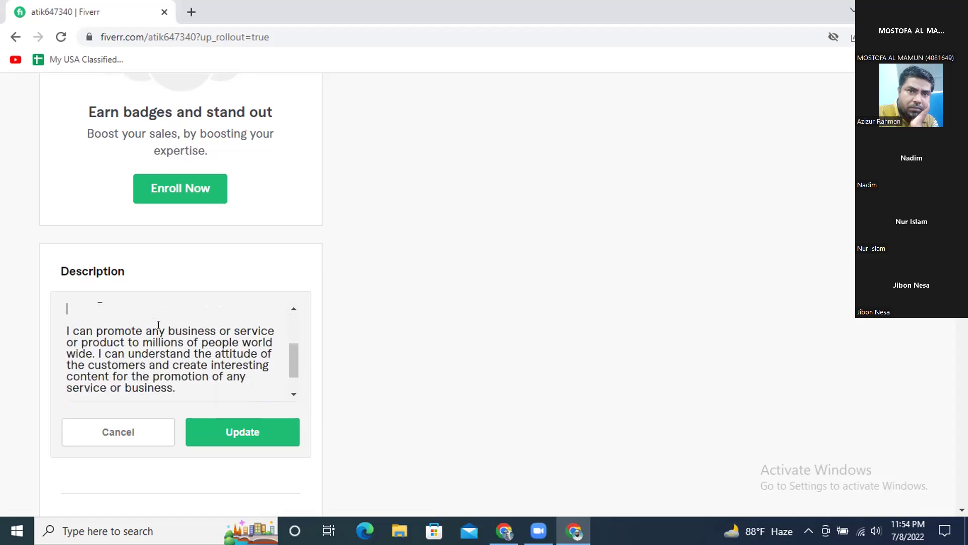
scroll(182, 316, up, 3)
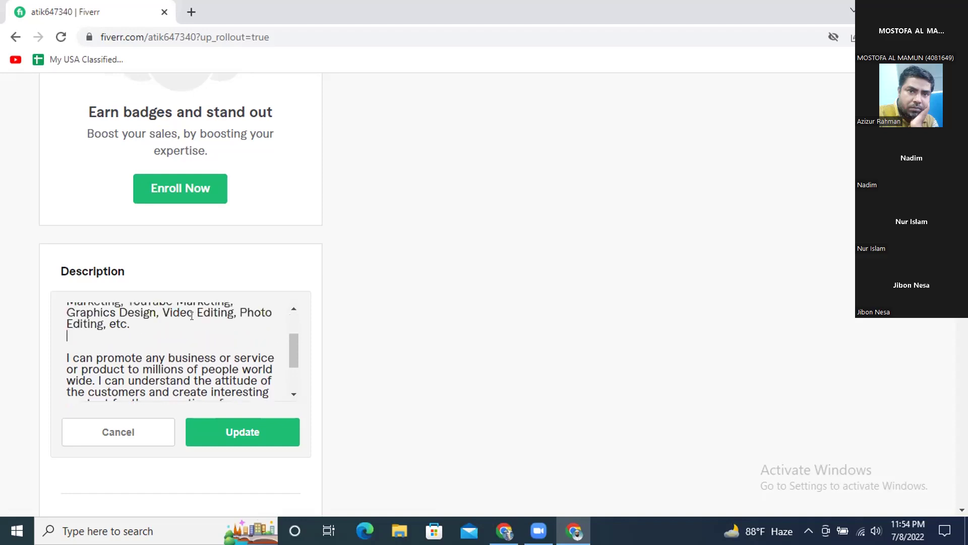
key(Return)
key(Return)
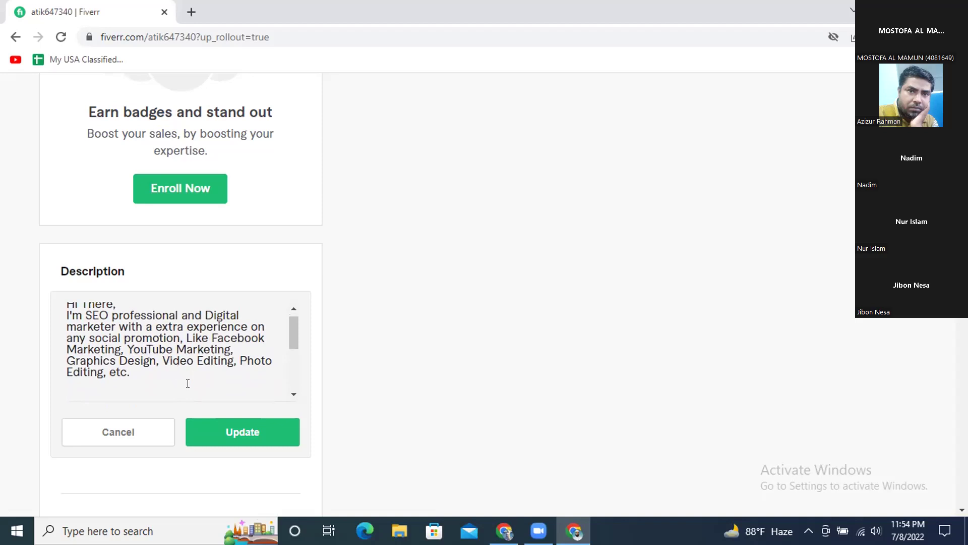
text(I h)
key(BackSpace)
key(BackSpace)
text(I've completed)
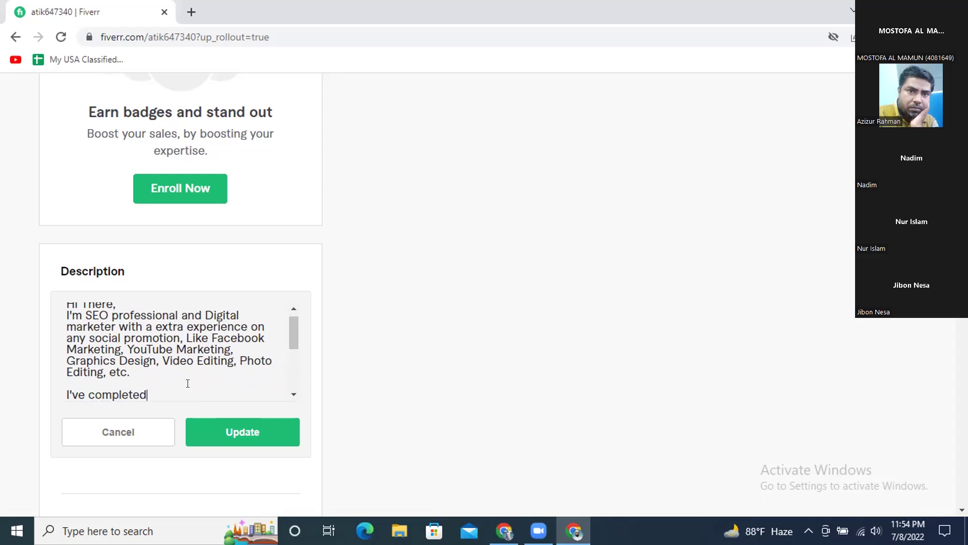
Continue the new paragraph's sentence with "a full Time training from the Outsourcing Institute".
text( a)
text(full Time train)
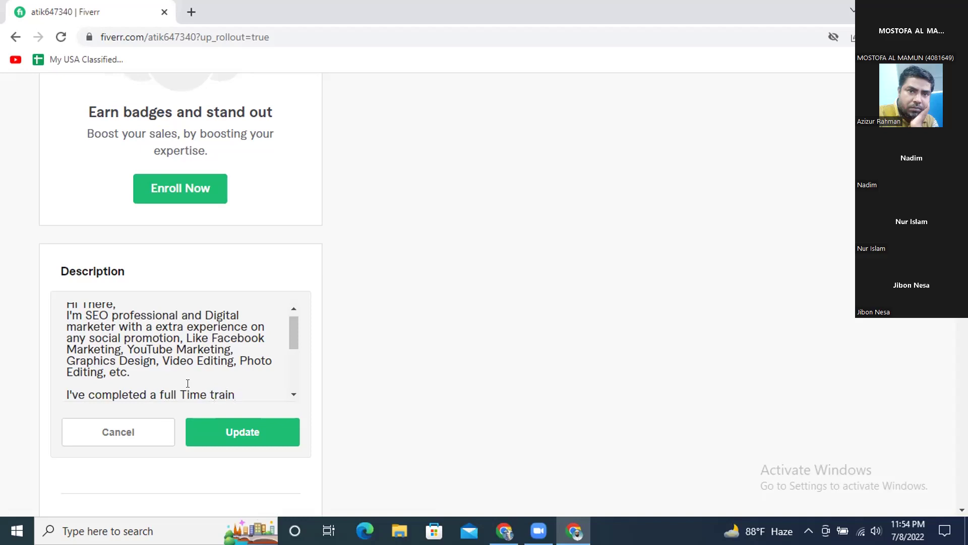
text(g)
key(BackSpace)
text(ing)
text( f)
text(rom the)
text( O)
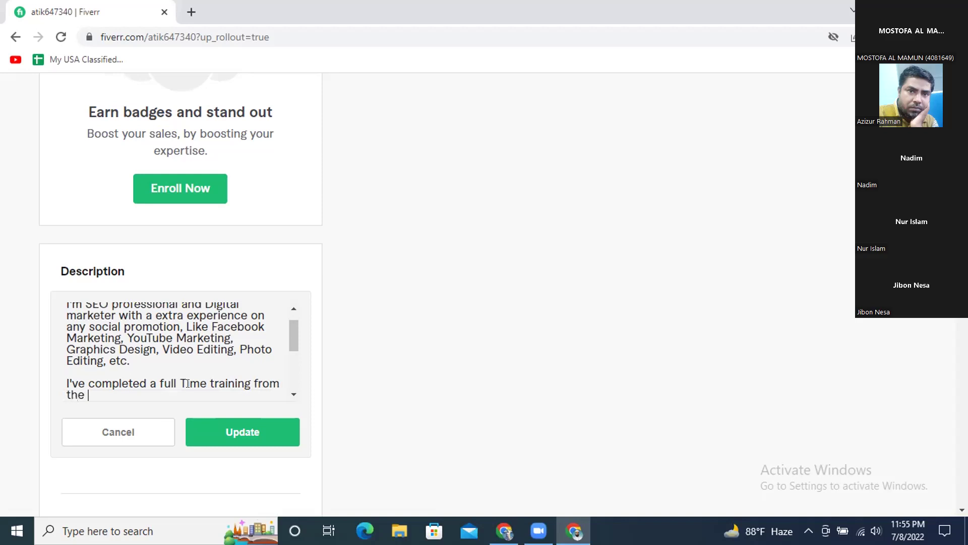
text(utsourcing Ins)
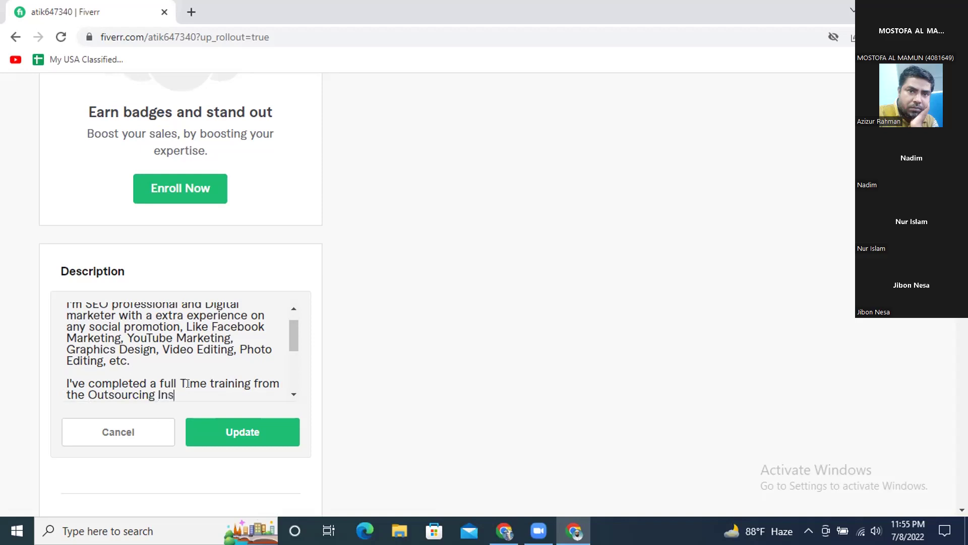
text(titute)
Extend the training sentence with "on Total Digital marketing and gained a lots o".
text(on Total Dig)
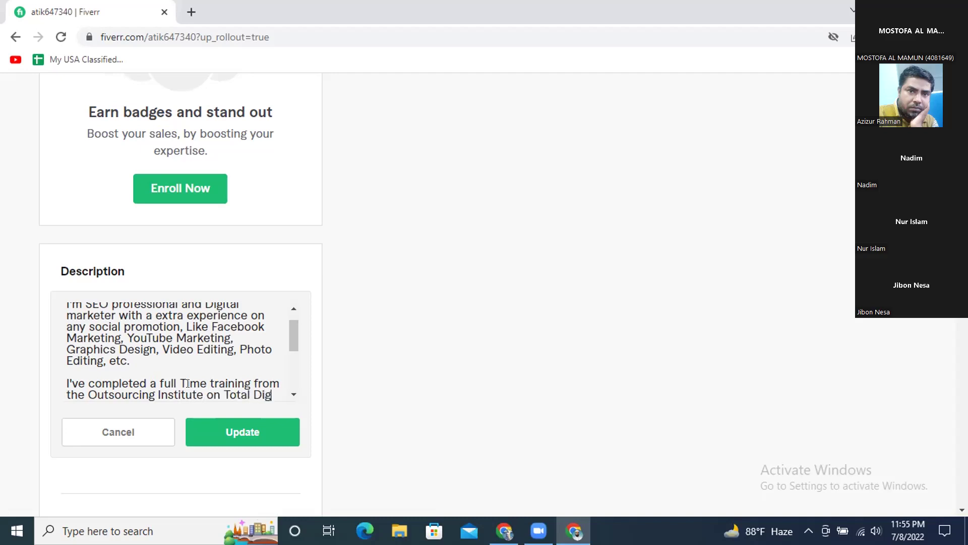
text(ital)
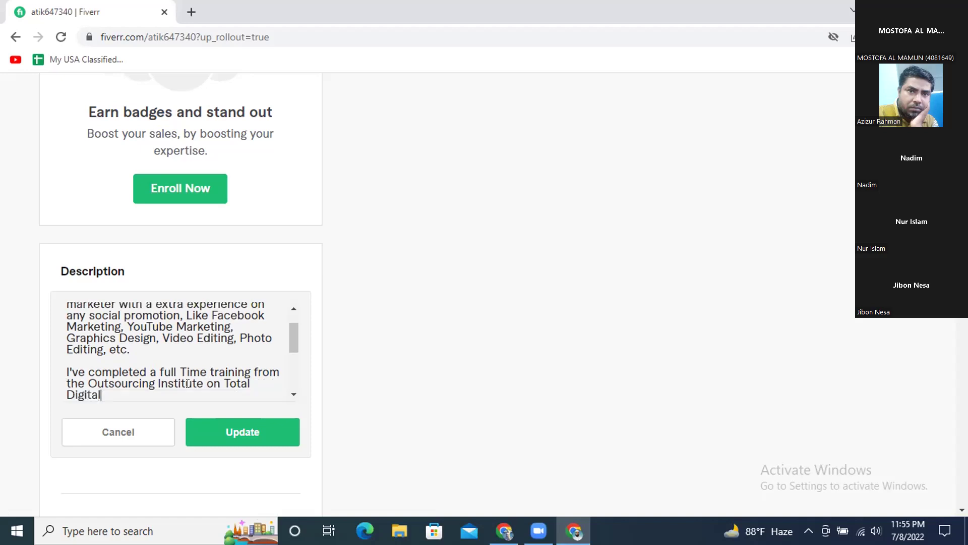
text( marketing and)
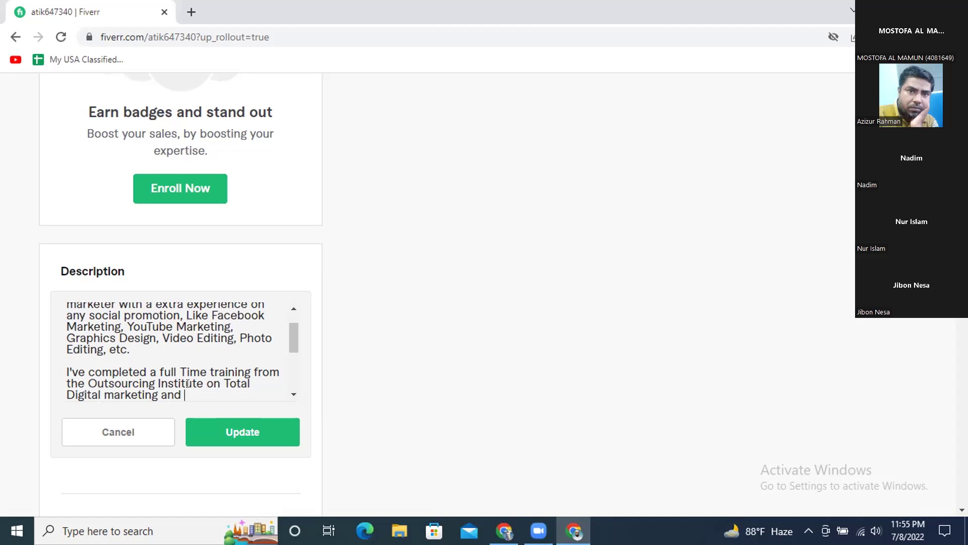
text(gained a lots o)
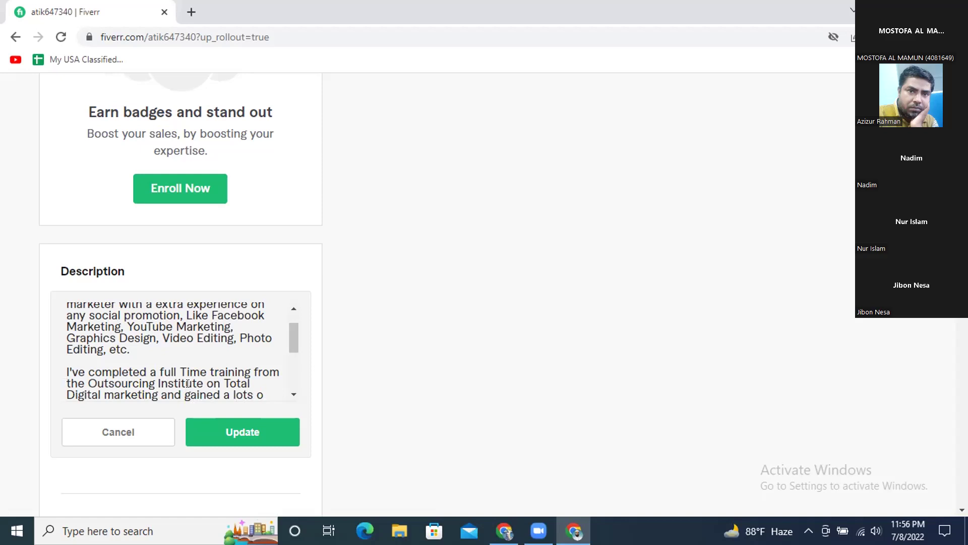
Delete the old paragraph that starts with "I can promote any business or service" from the description.
mouse_move(128, 291)
scroll(102, 324, down, 1)
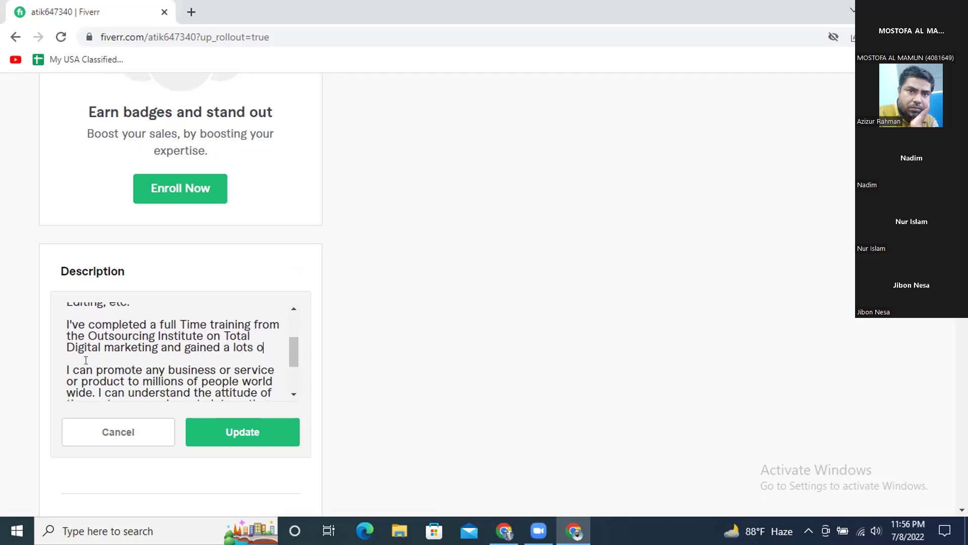
scroll(122, 357, down, 1)
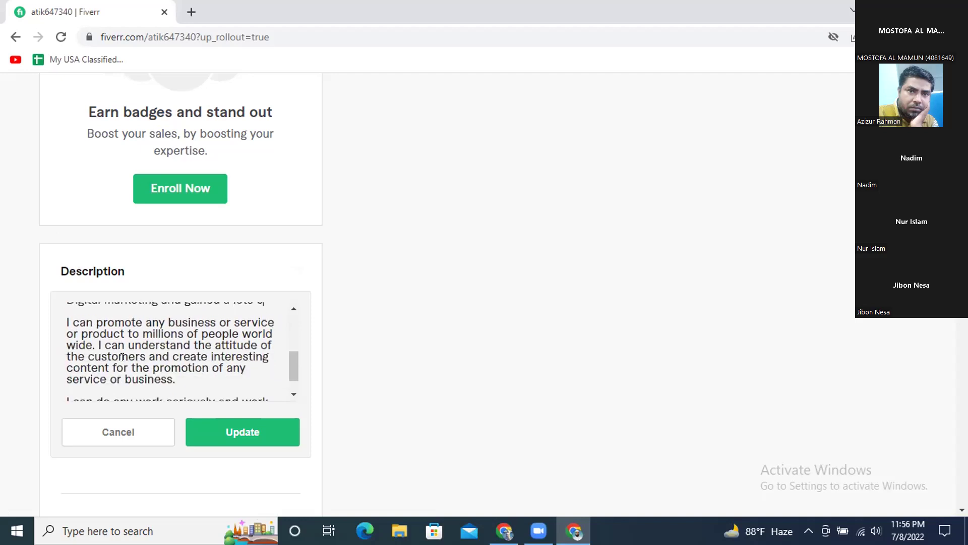
drag(66, 321, 189, 374)
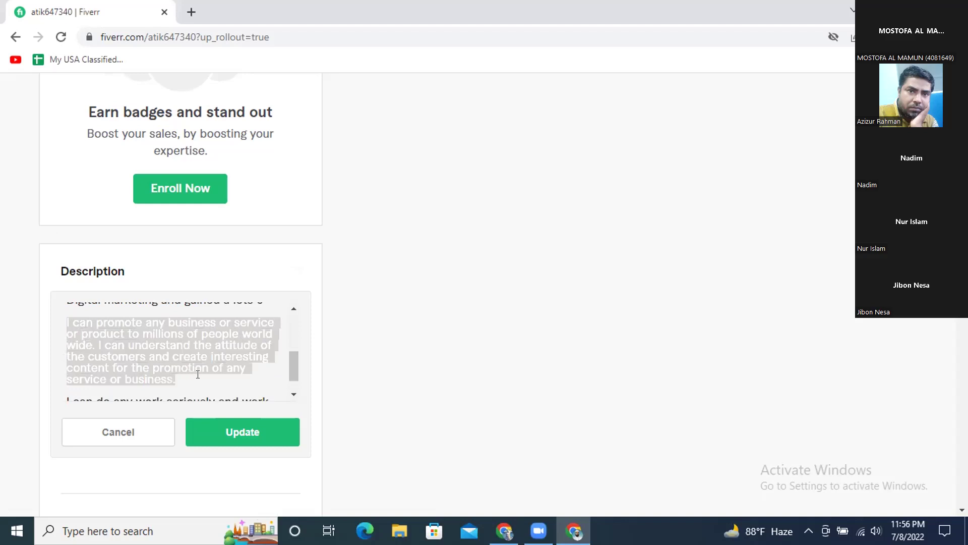
key(BackSpace)
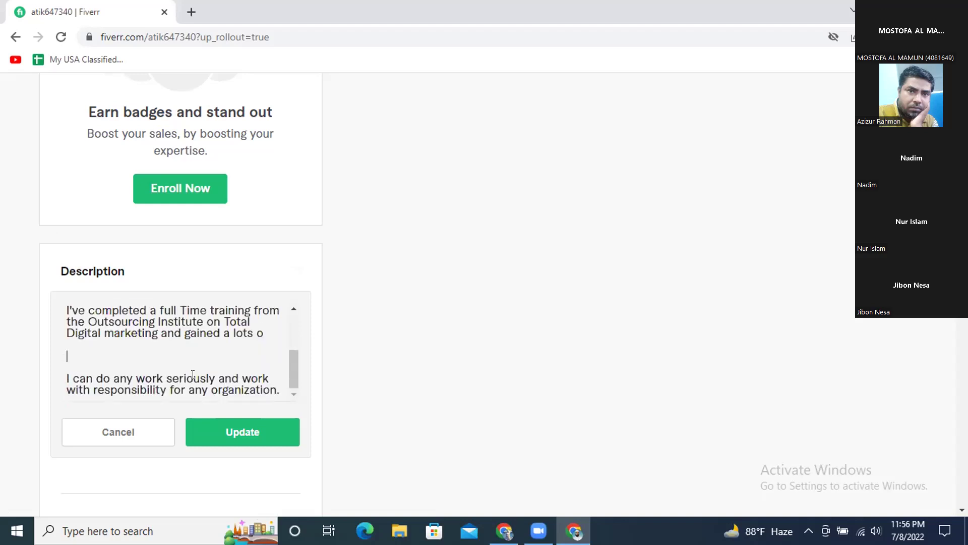
Complete the training sentence so it ends with "of job oriented practical experience." and begin another sentence with "Here".
click(263, 335)
text(f job orien)
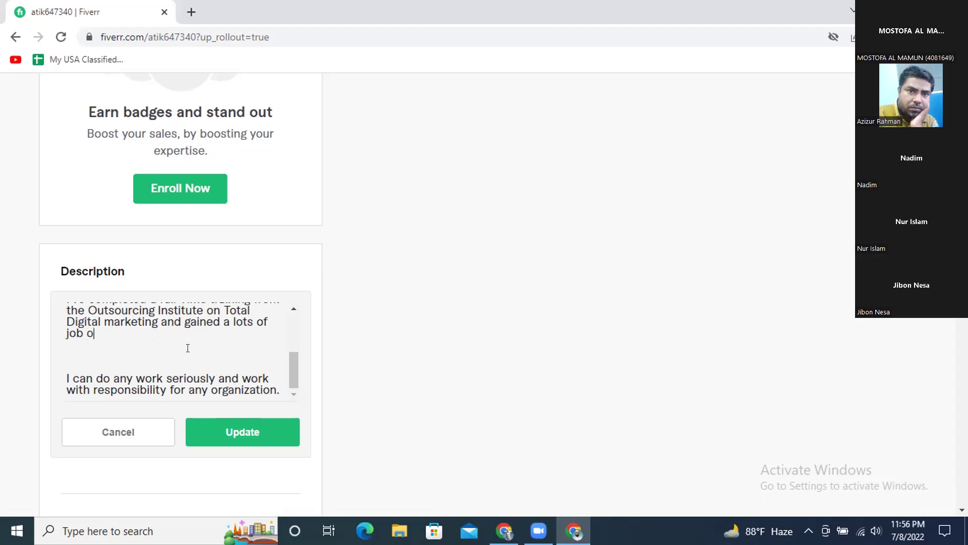
text(ted pr)
text(actical)
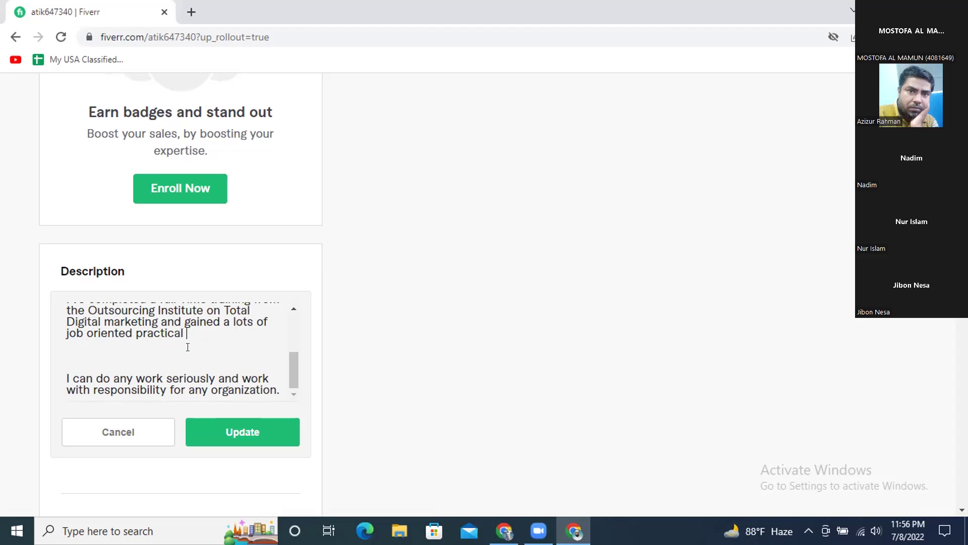
text( experience. Here )
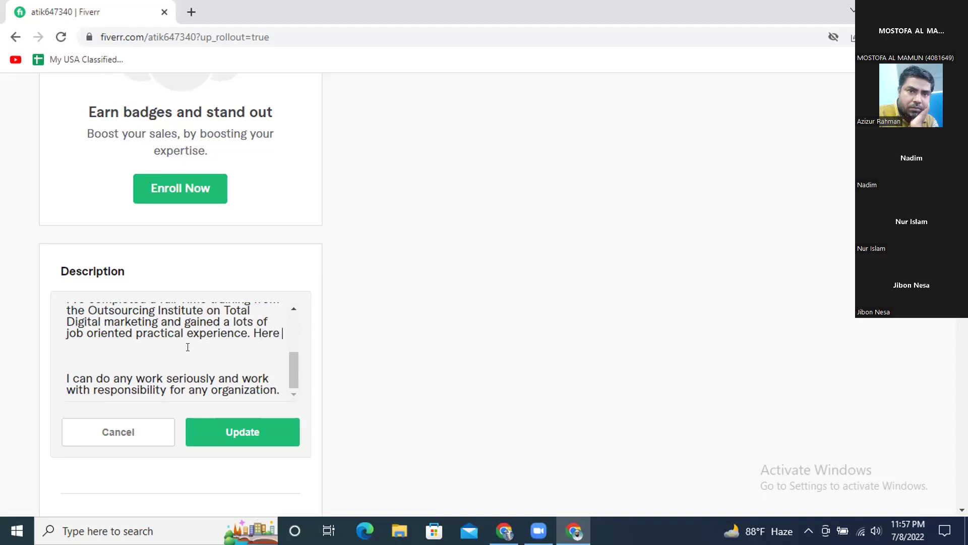
text(I c)
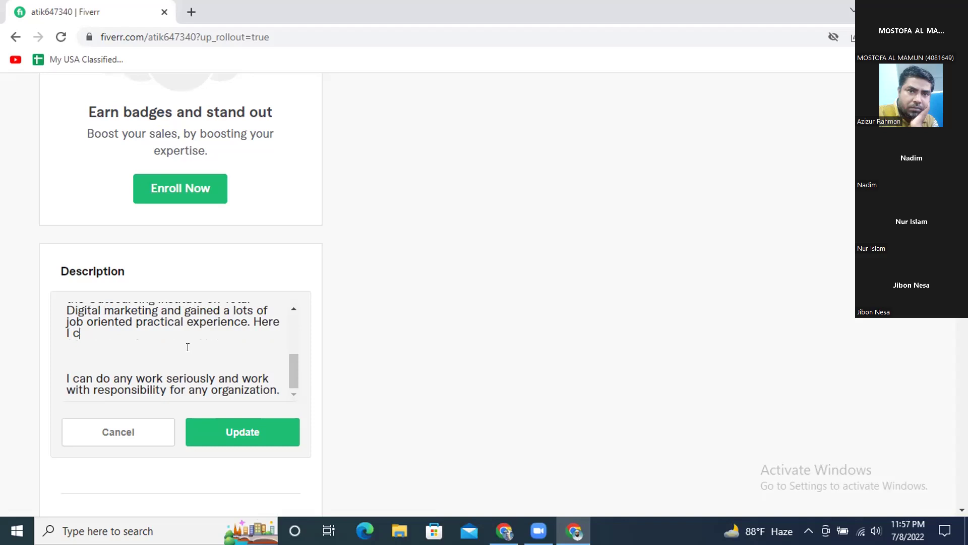
text(ompleted)
key(BackSpace)
key(BackSpace)
key(BackSpace)
key(BackSpace)
key(BackSpace)
key(BackSpace)
key(BackSpace)
key(BackSpace)
key(BackSpace)
key(BackSpace)
Replace the word "Here" after "practical experience." with "There".
key(Delete)
key(Delete)
key(Delete)
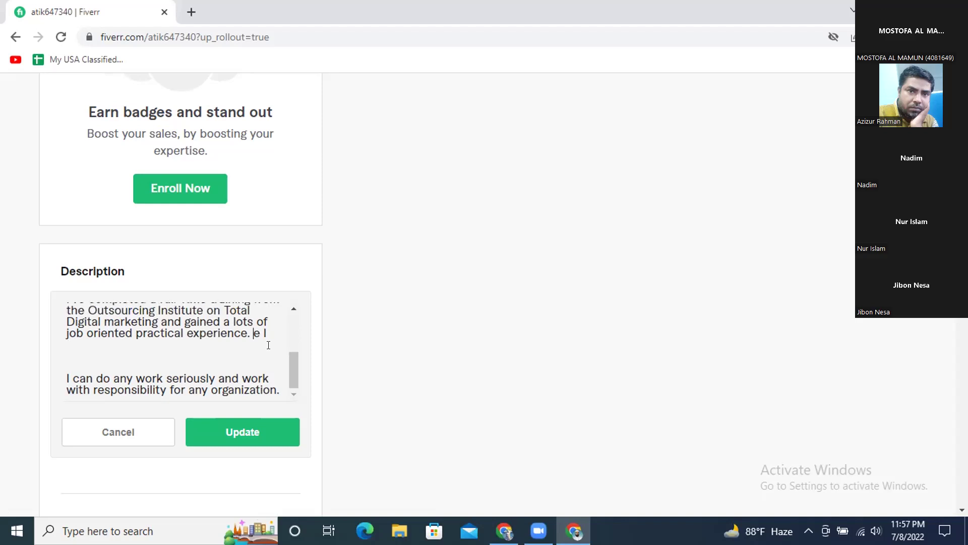
key(Delete)
key(Delete)
text(There )
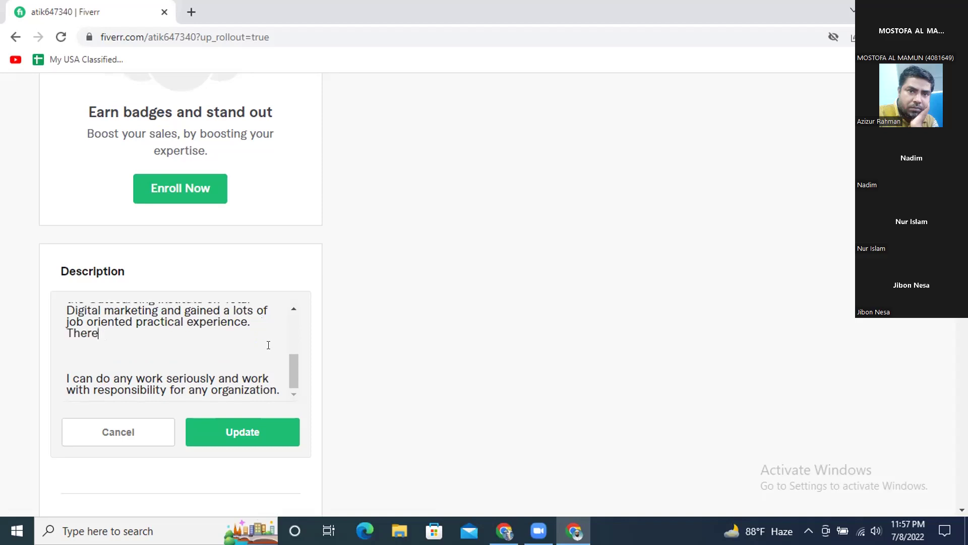
Continue the sentence after "There" with "I associated with some expertise level people".
text(I)
text(asso   I c)
key(BackSpace)
text(ciated w)
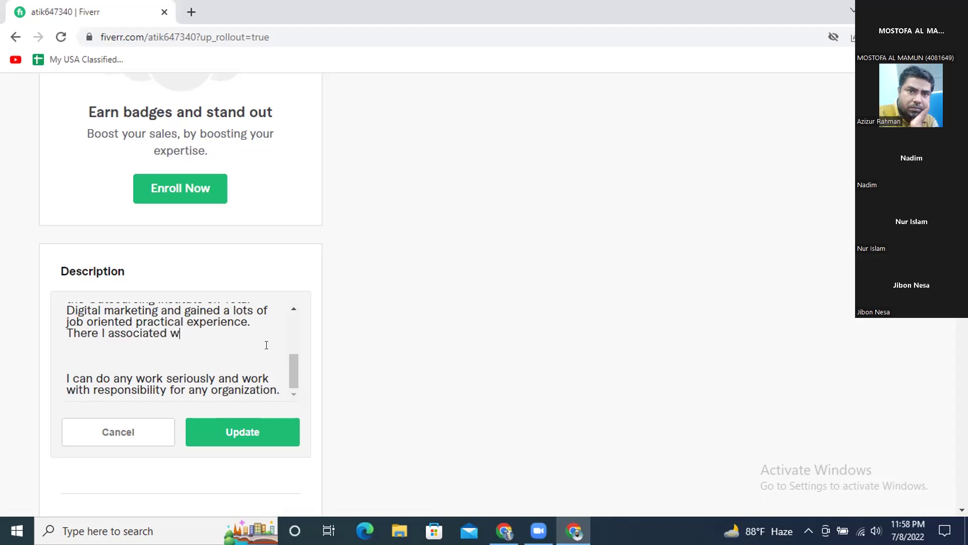
text(ith some expert)
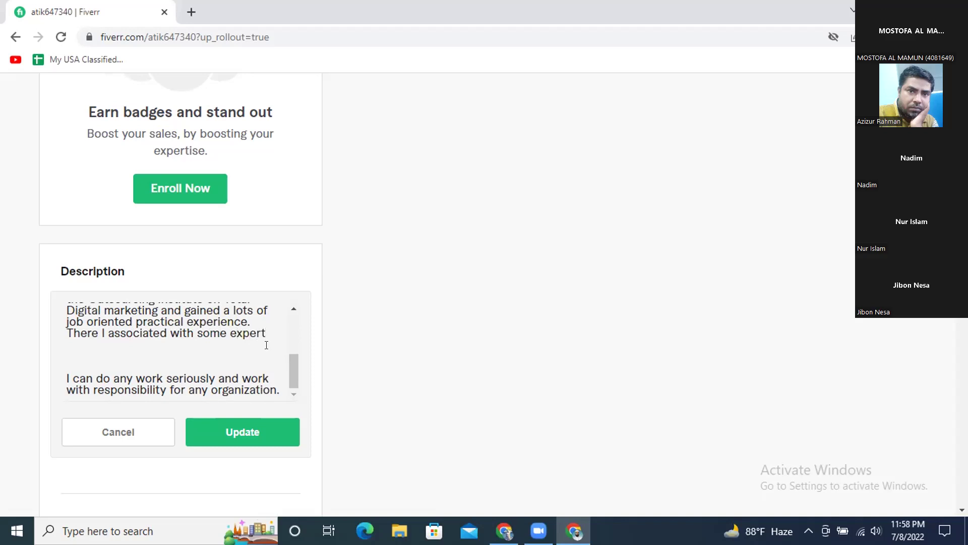
text(ise)
text( I)
text(eve)
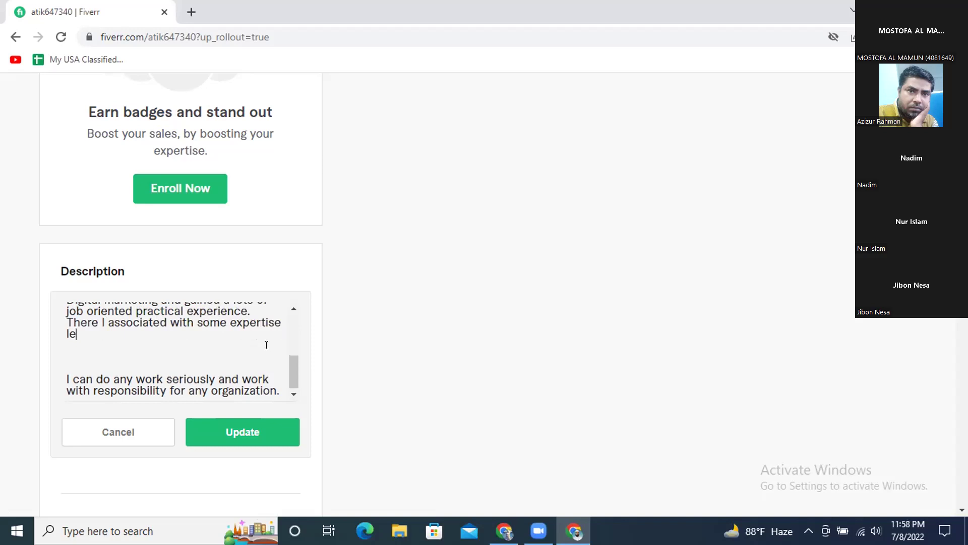
text(l people)
Finish the sentence with "and with their help I can prove myself as self directed job expert.".
text(and with their help I can)
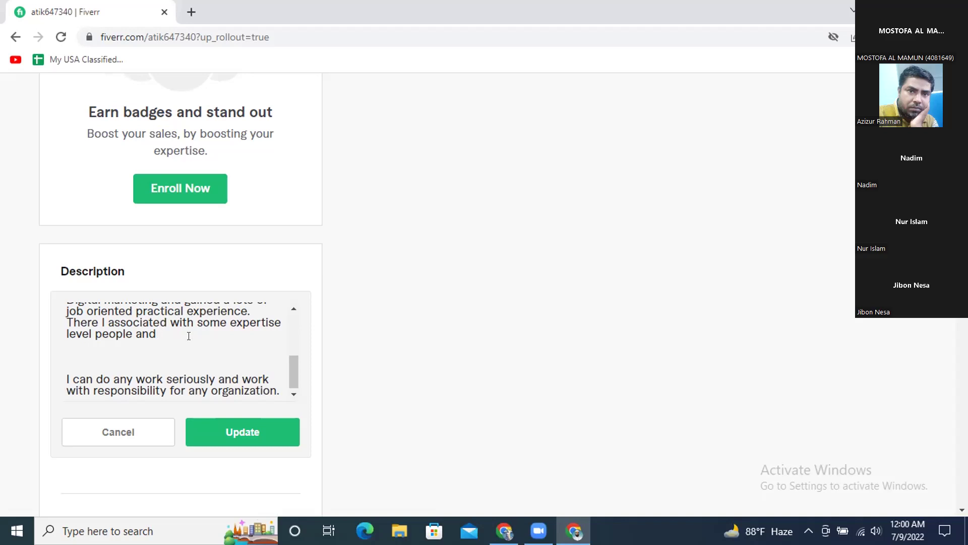
text(with their help )
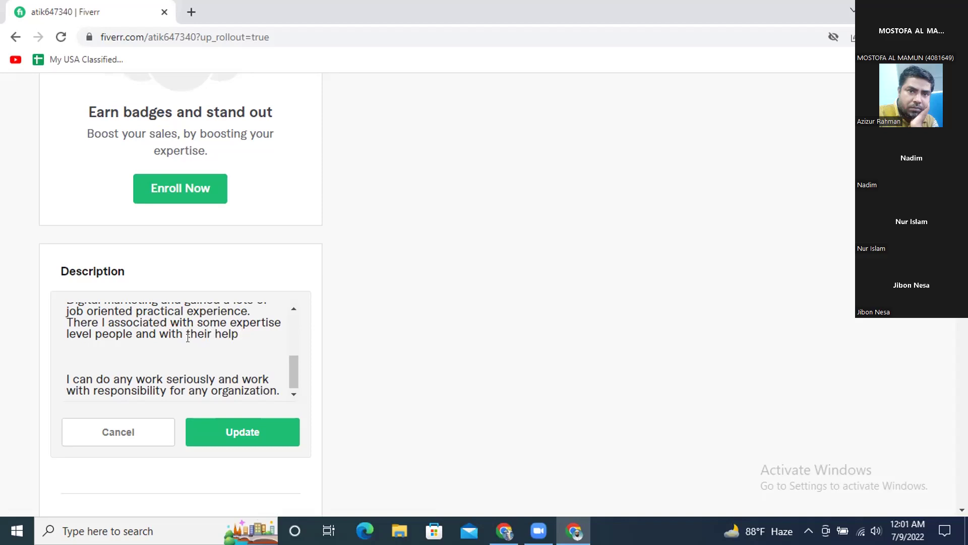
text(I)
text(can)
text(prove)
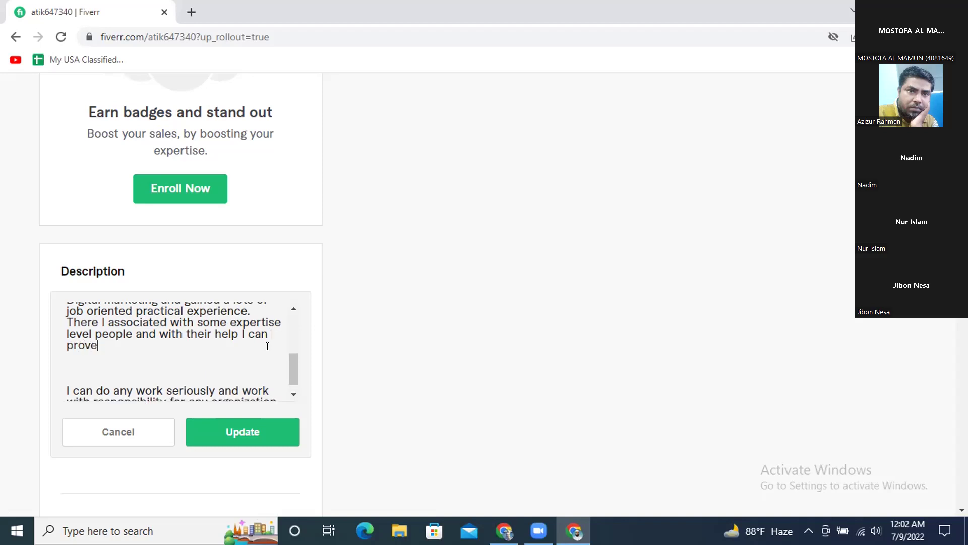
text( myself as self directed)
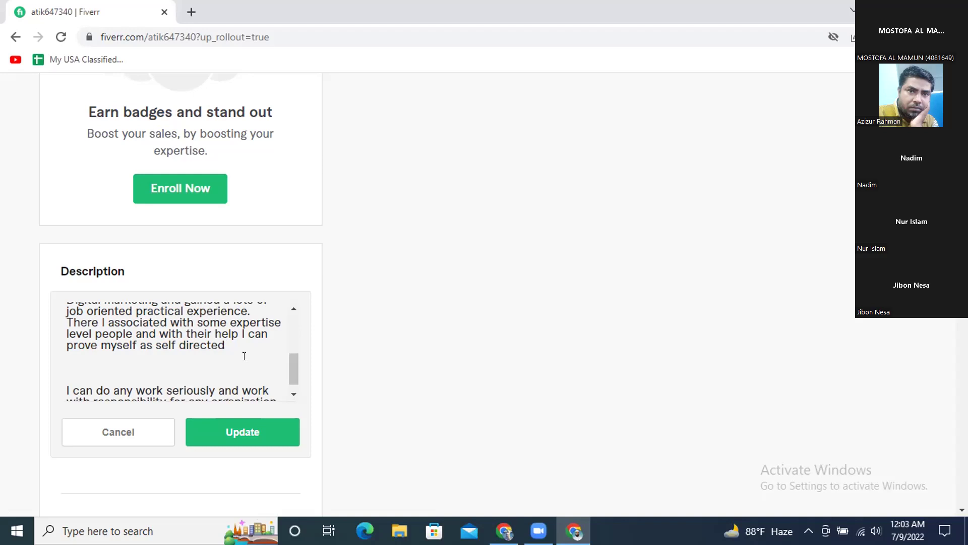
text(job expert.)
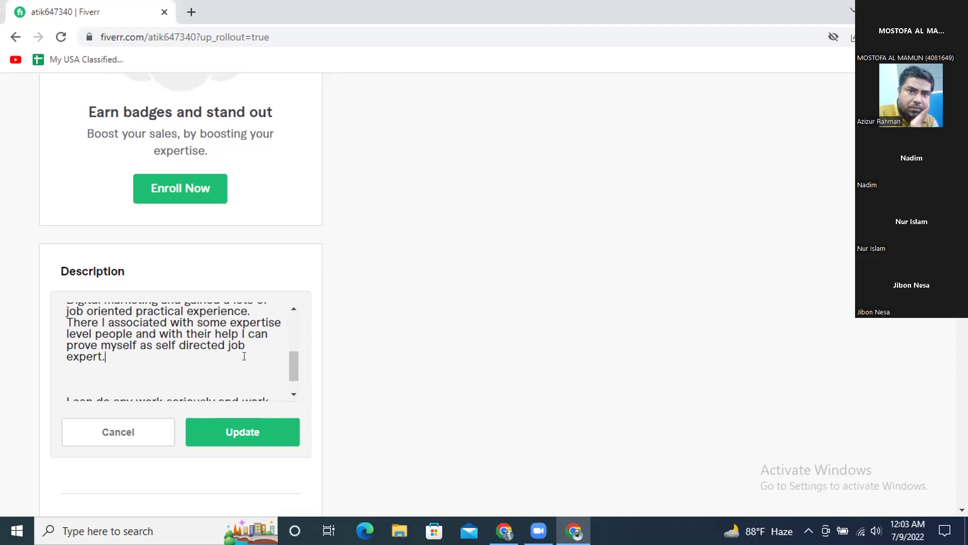
Remove the extra blank lines below "job expert." and delete the closing paragraph about working seriously and with responsibility for any organization.
scroll(244, 356, down, 1)
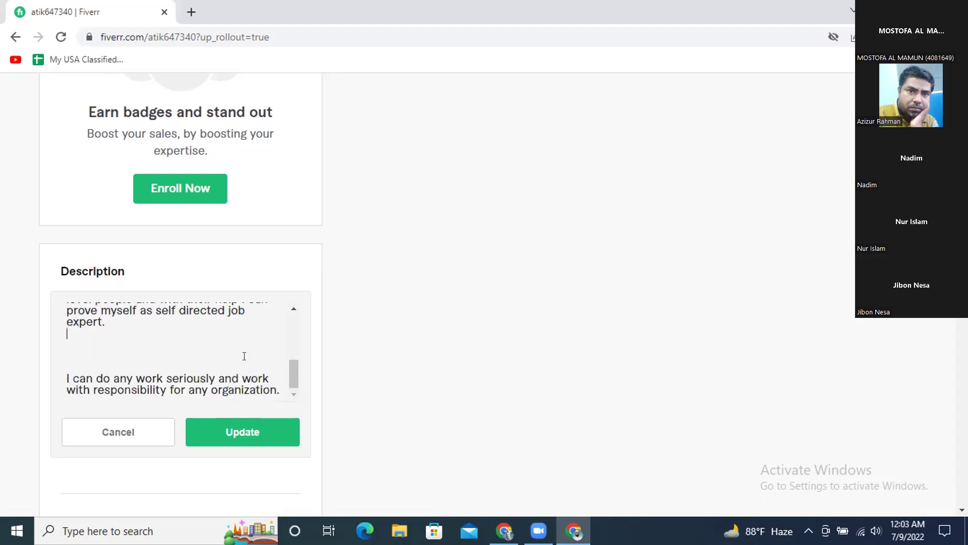
key(Return)
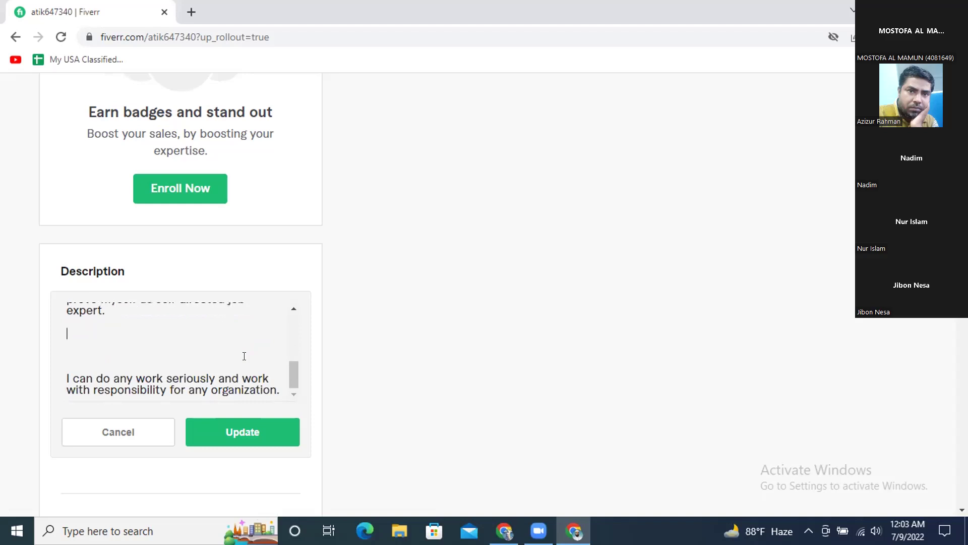
key(BackSpace)
key(BackSpace)
key(BackSpace)
key(BackSpace)
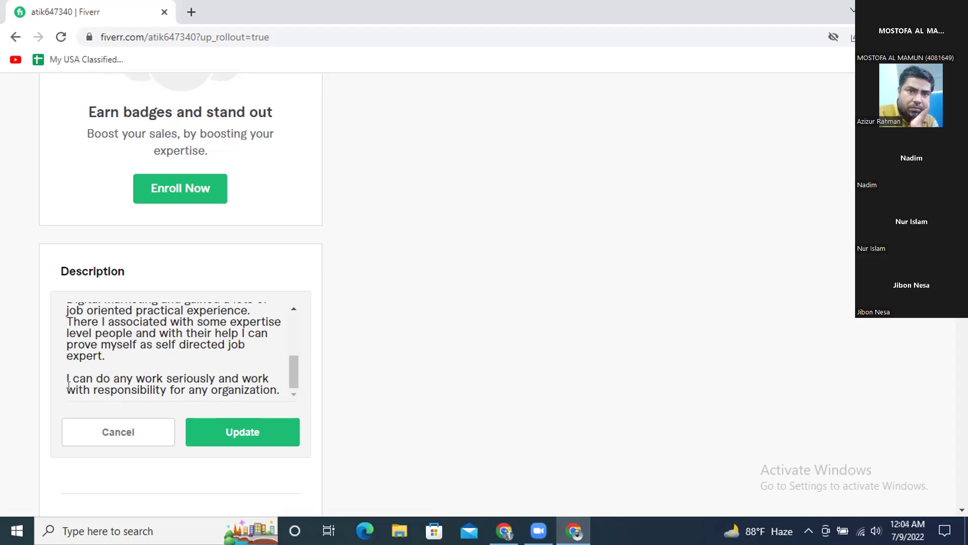
drag(99, 379, 280, 386)
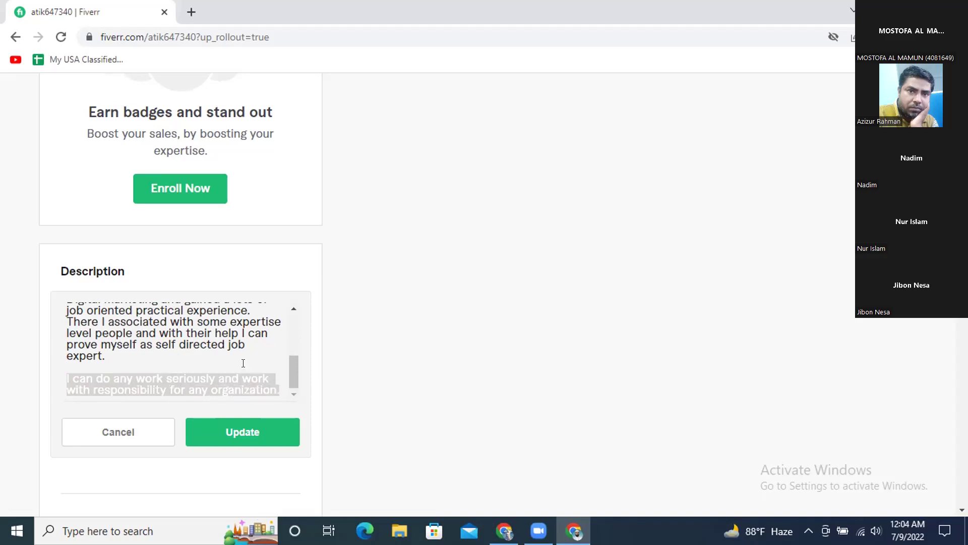
key(BackSpace)
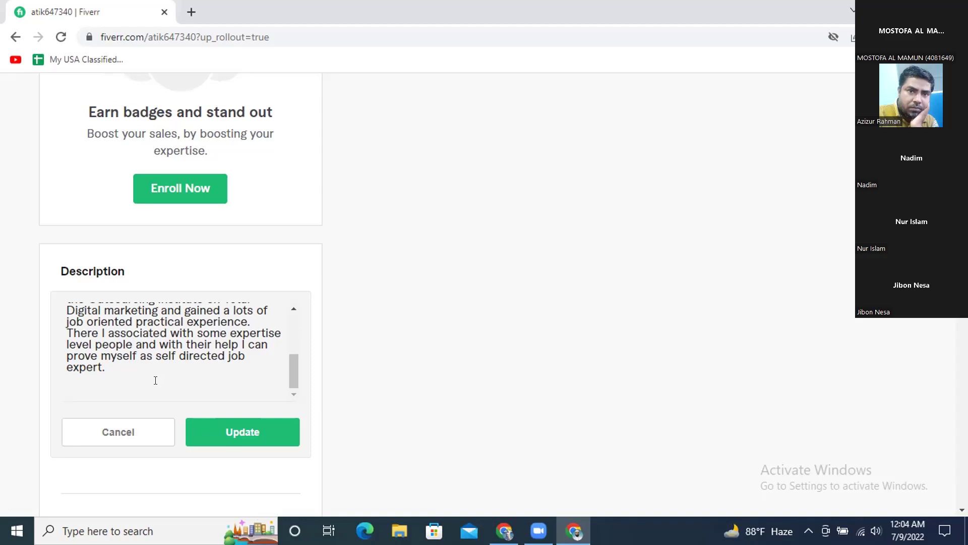
Add a paragraph reading "I can promote your Business, Product and services worldwide by my extraordinary experience and skilled." at the end of the description.
text(I can promote your Business, Product and )
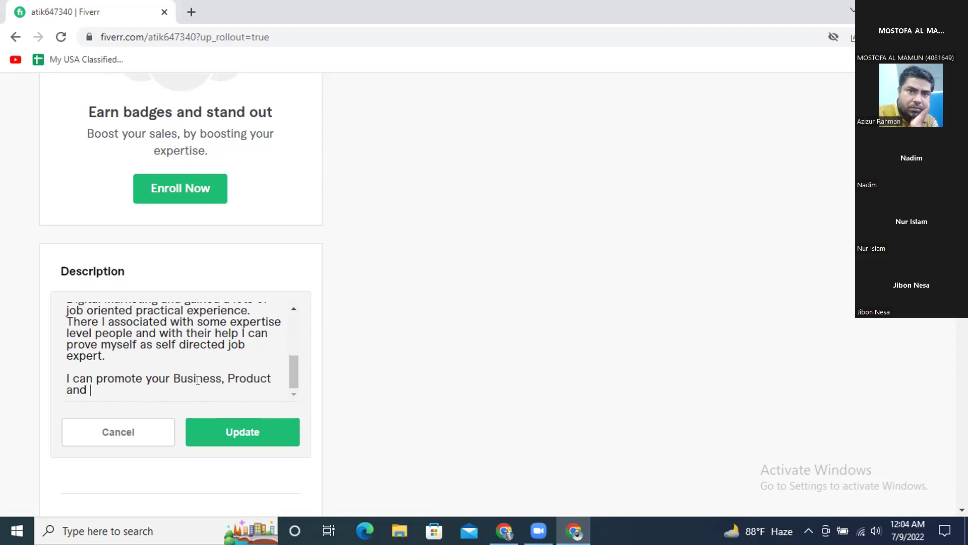
text(services world)
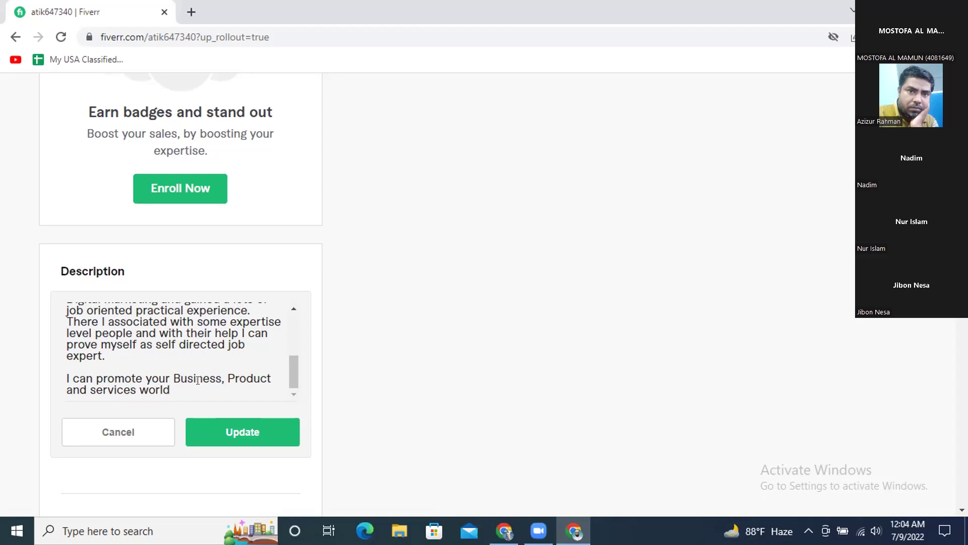
text(wide by my e)
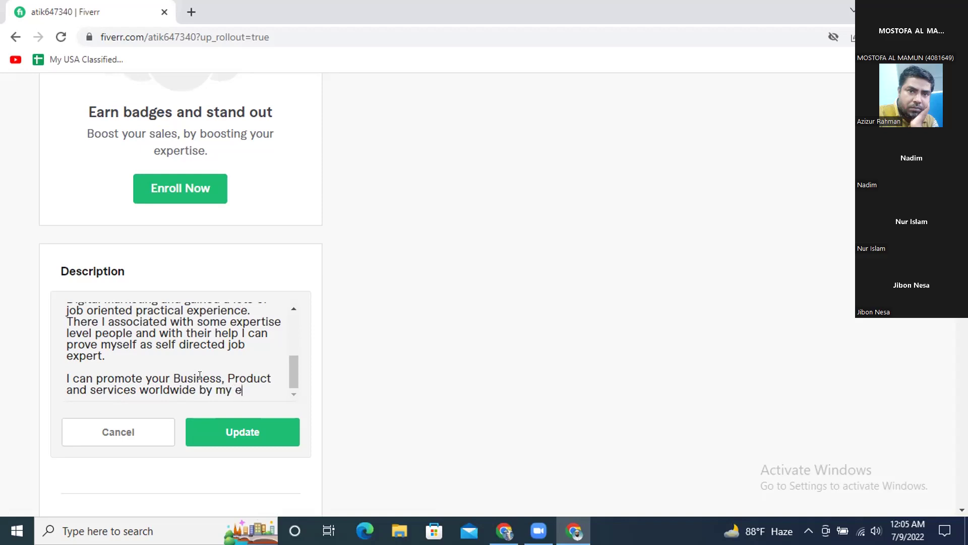
text(xtraordi)
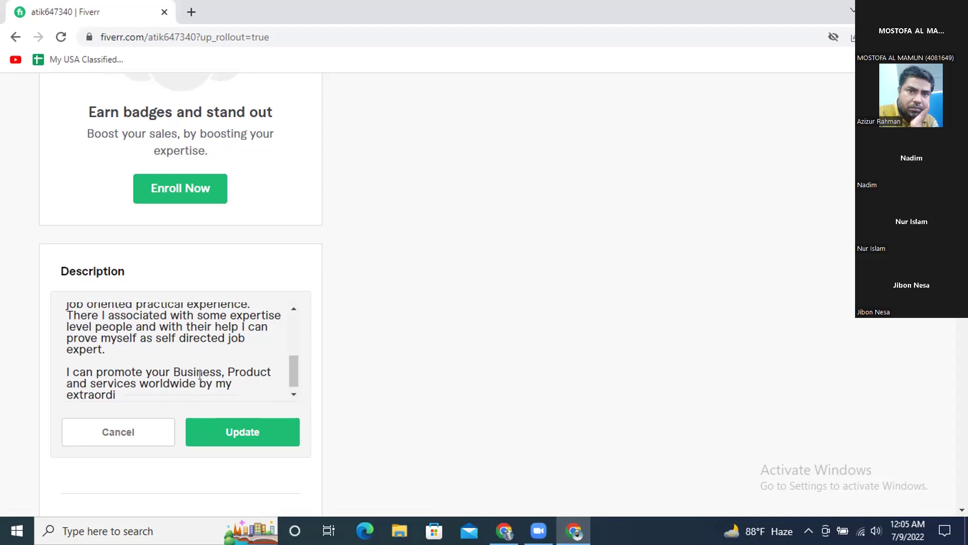
text(nary)
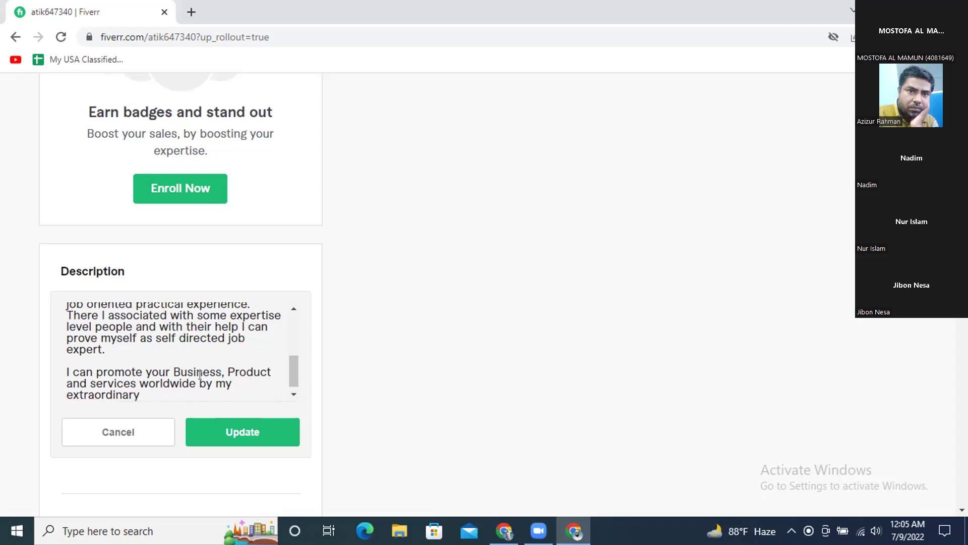
text( experience)
text(and skilled.)
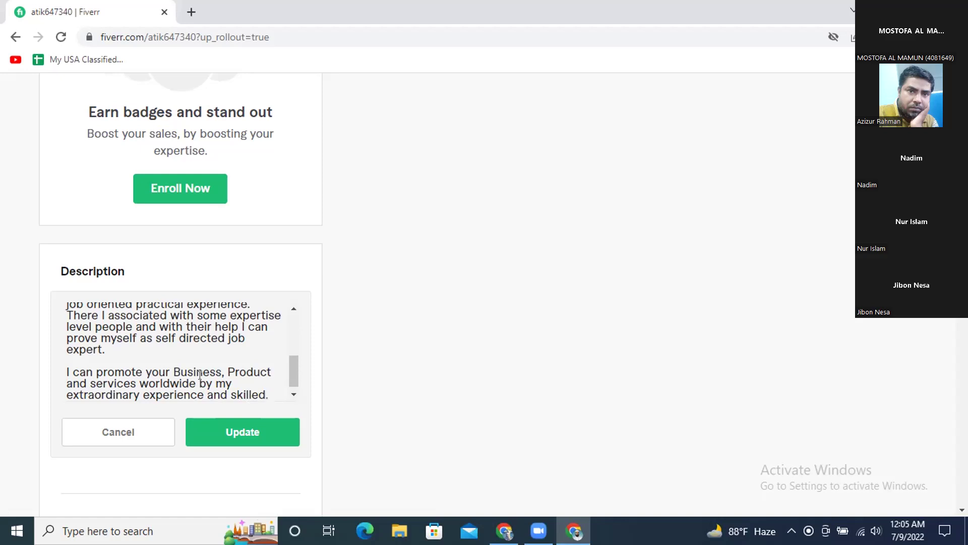
text(Able to)
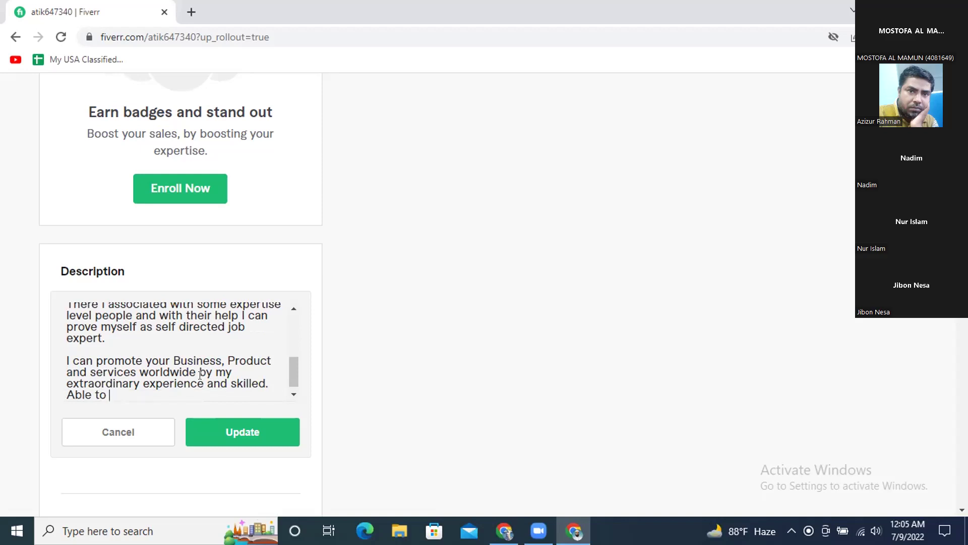
text(cre)
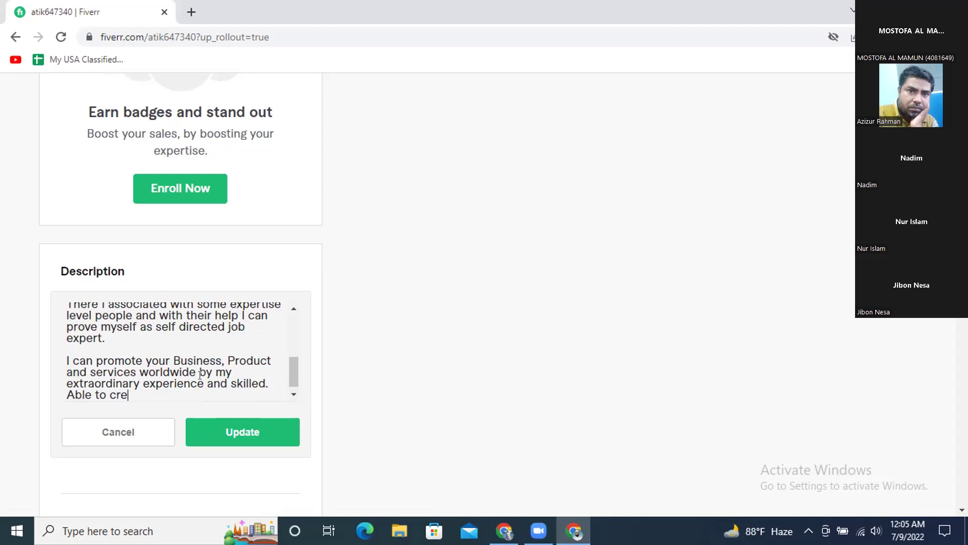
text(ate most effecti)
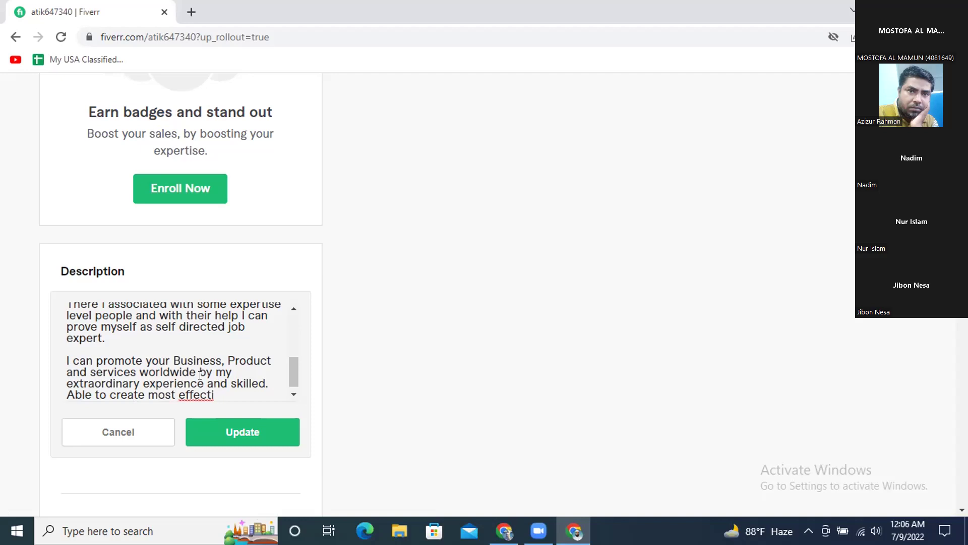
key(BackSpace)
key(BackSpace)
key(BackSpace)
key(BackSpace)
key(BackSpace)
key(BackSpace)
key(BackSpace)
key(BackSpace)
key(BackSpace)
key(BackSpace)
key(BackSpace)
key(BackSpace)
key(BackSpace)
key(BackSpace)
key(BackSpace)
key(BackSpace)
key(BackSpace)
key(BackSpace)
key(BackSpace)
key(BackSpace)
key(BackSpace)
key(BackSpace)
key(BackSpace)
key(BackSpace)
key(BackSpace)
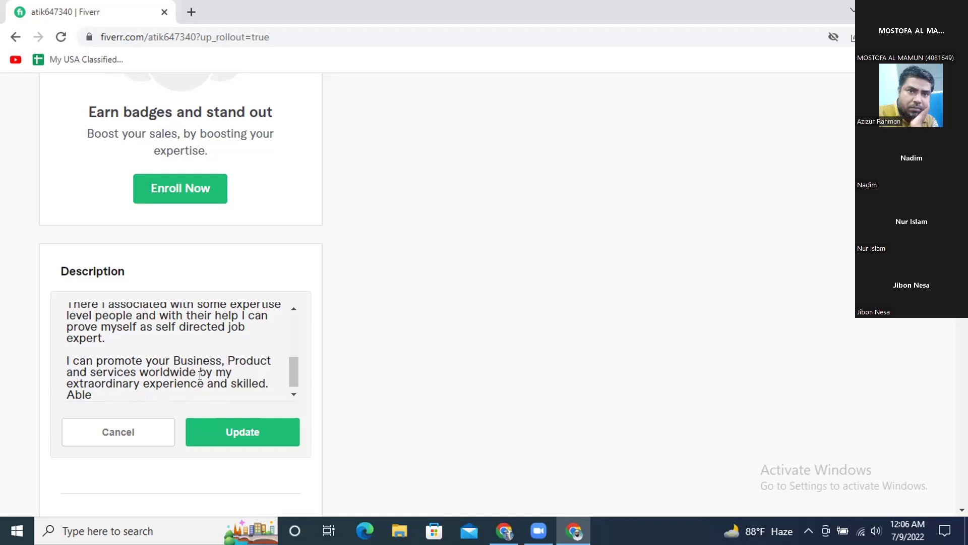
key(BackSpace)
key(BackSpace)
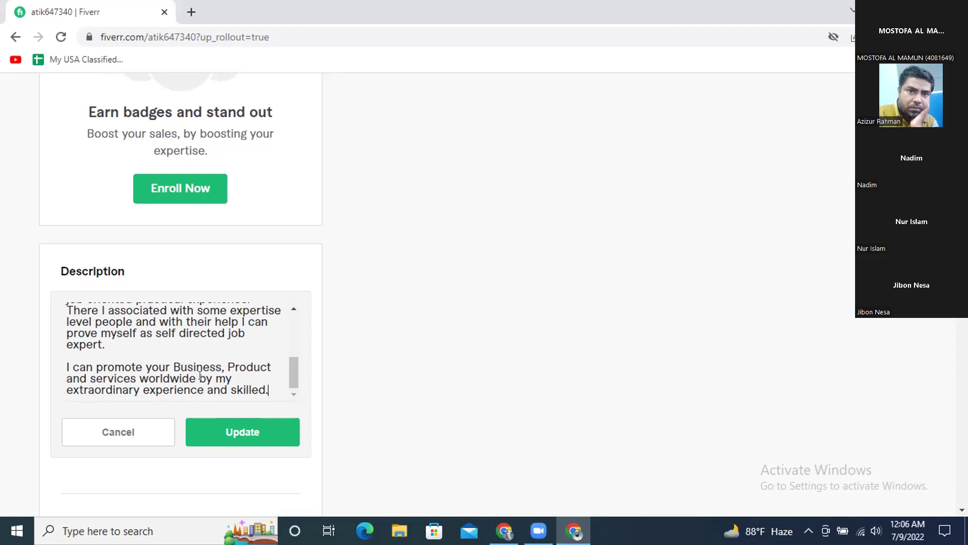
Start a new paragraph one empty line below "experience and skilled." with the words "I'm a honest in my profess".
key(Return)
key(Return)
key(Return)
key(Return)
key(Return)
key(Return)
key(Return)
key(Return)
key(Return)
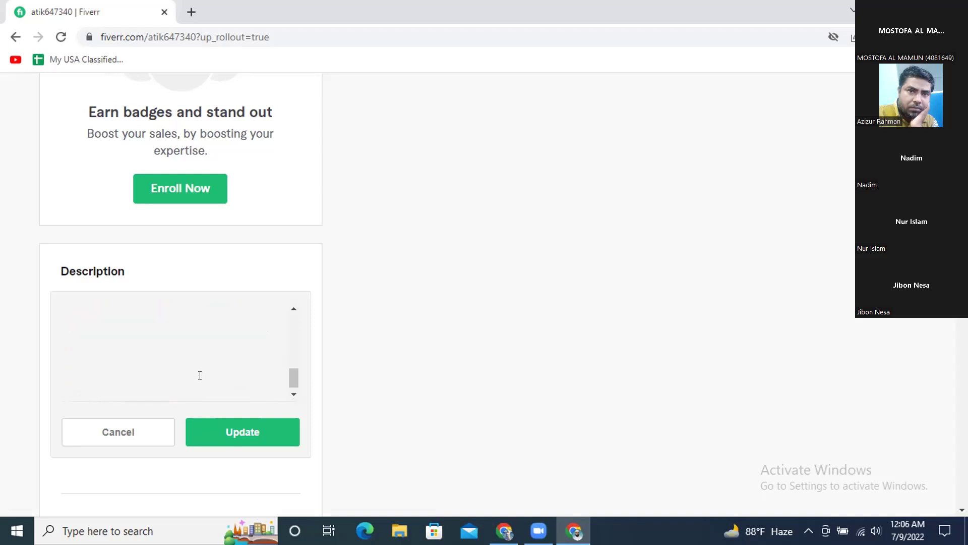
key(Up)
key(Up)
key(Up)
key(Up)
key(Up)
key(Up)
key(Up)
key(Up)
key(Up)
key(Up)
key(Up)
key(Up)
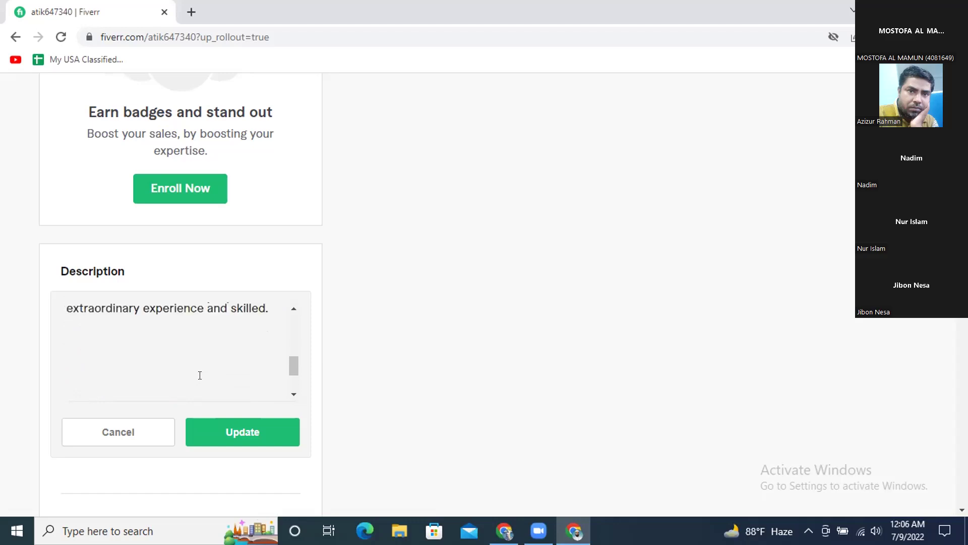
key(Up)
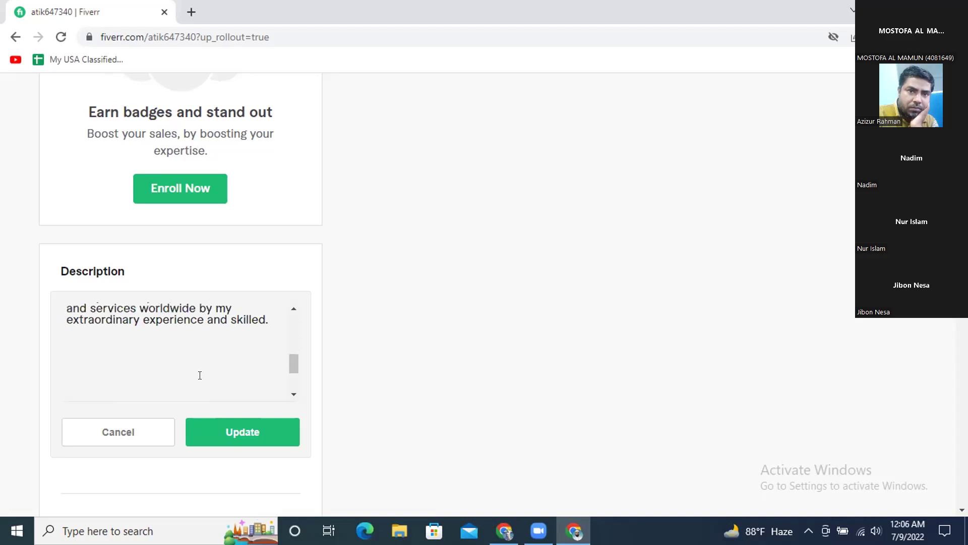
key(Down)
key(Return)
key(Delete)
key(Delete)
key(Delete)
key(Delete)
key(Delete)
key(Delete)
key(Delete)
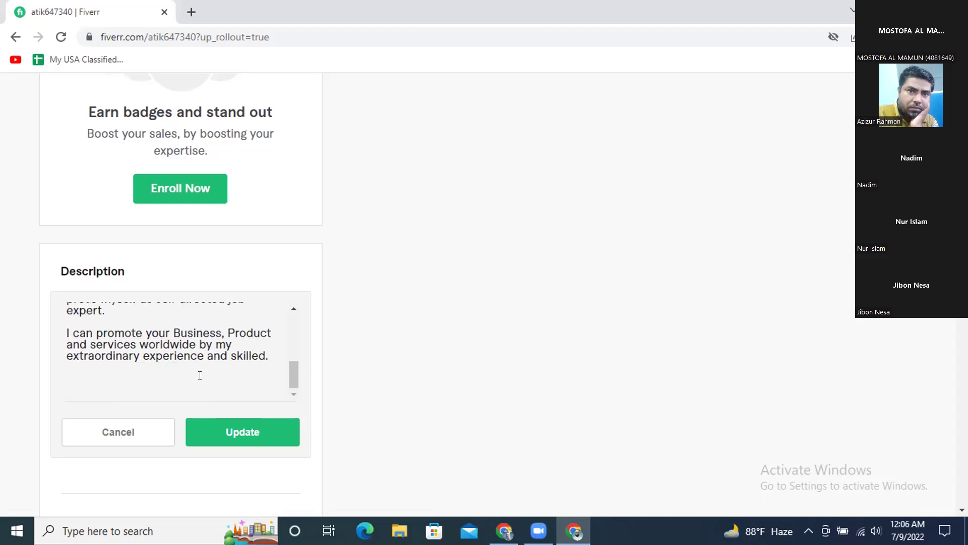
key(Delete)
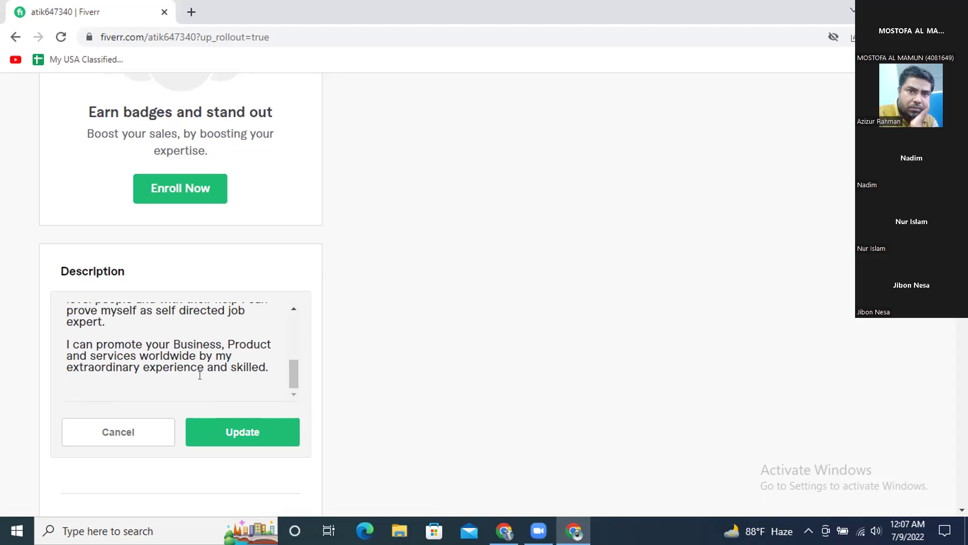
text(I'm a honest in my)
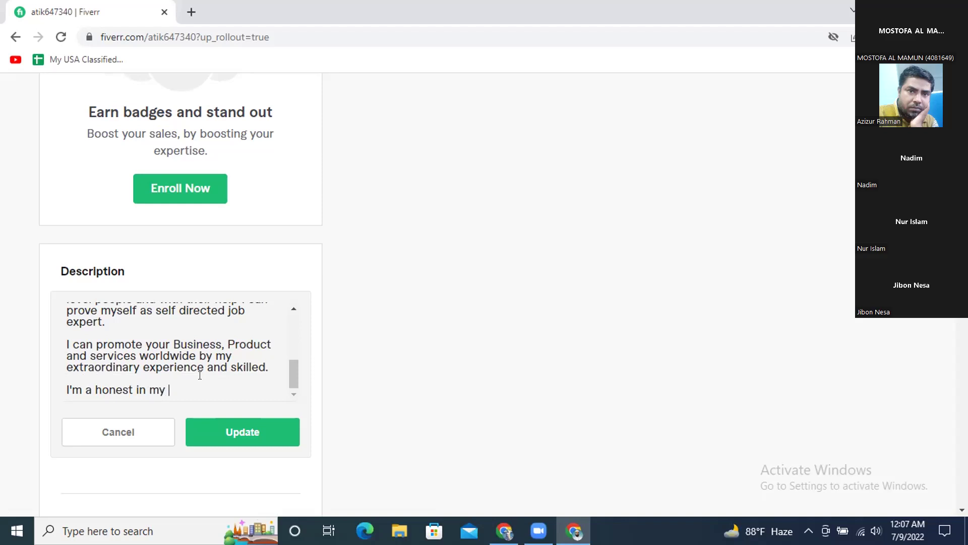
text( profess)
Delete "and with their help" from the sentence about the expertise level people, keeping "I can prove myself".
scroll(133, 345, up, 1)
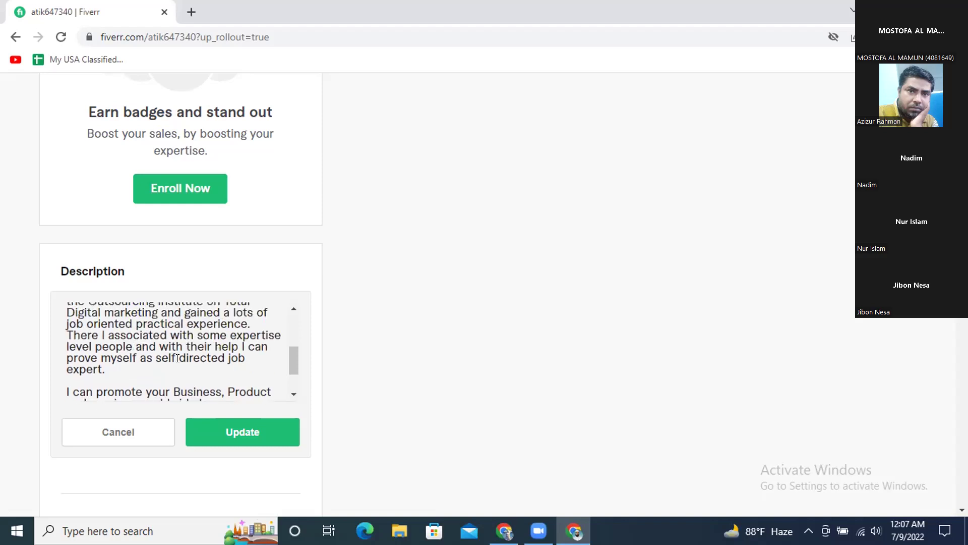
scroll(178, 337, up, 1)
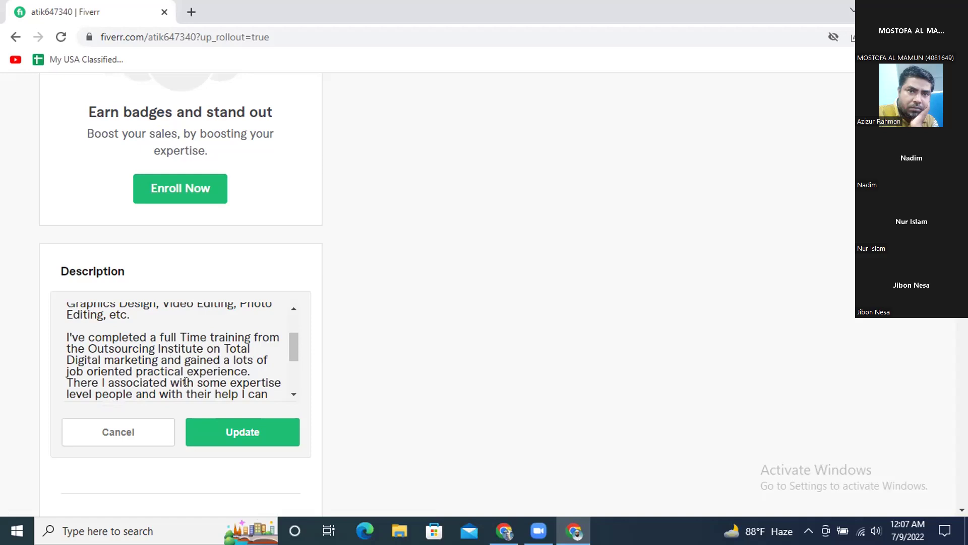
scroll(181, 374, down, 1)
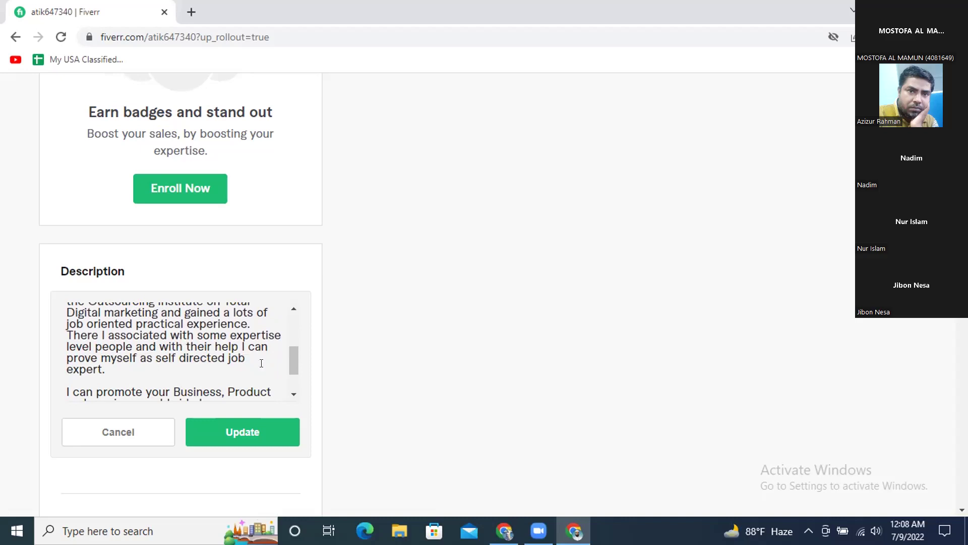
click(236, 346)
key(BackSpace)
key(BackSpace)
key(BackSpace)
key(BackSpace)
key(BackSpace)
key(BackSpace)
key(BackSpace)
key(BackSpace)
key(BackSpace)
key(BackSpace)
key(BackSpace)
key(BackSpace)
key(BackSpace)
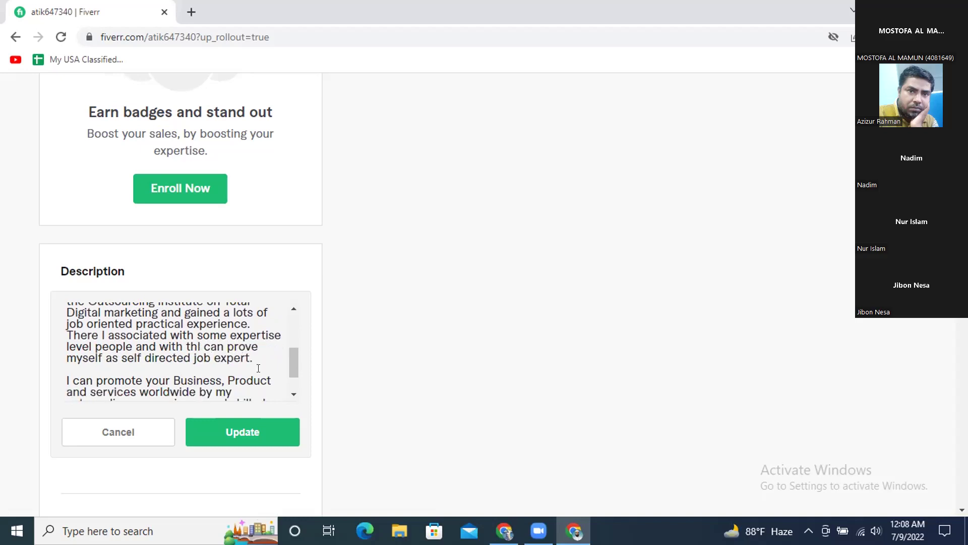
key(BackSpace)
key(BackSpace)
key(BackSpace)
key(BackSpace)
key(BackSpace)
key(BackSpace)
key(BackSpace)
key(BackSpace)
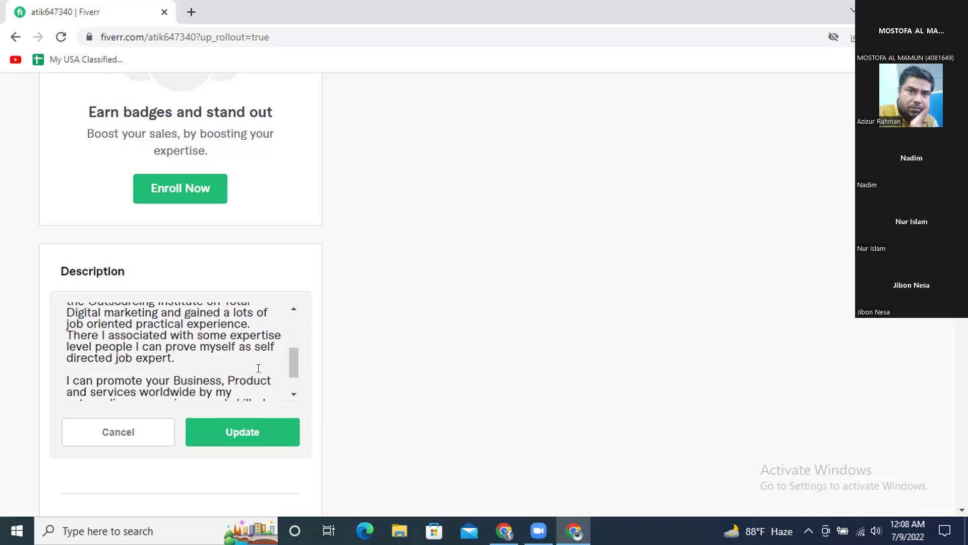
key(BackSpace)
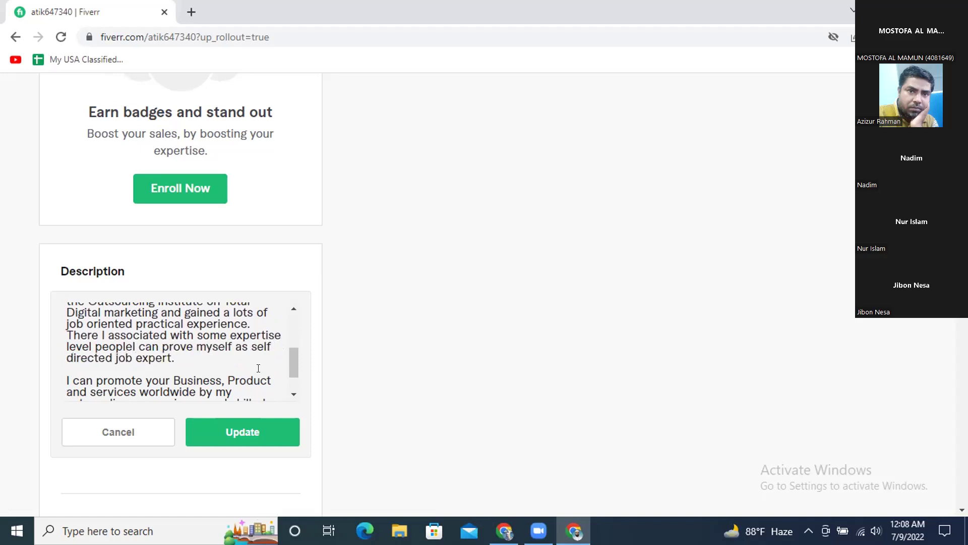
key(BackSpace)
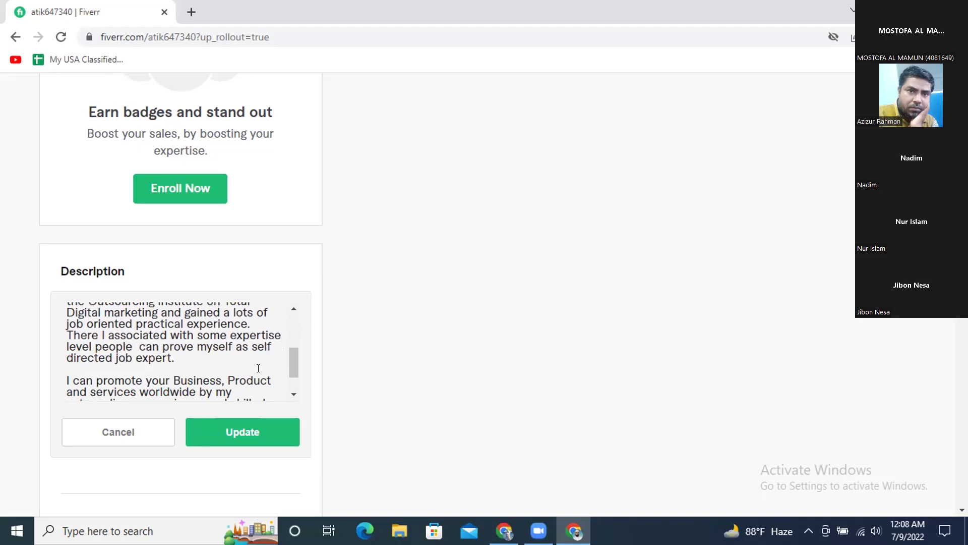
text(I)
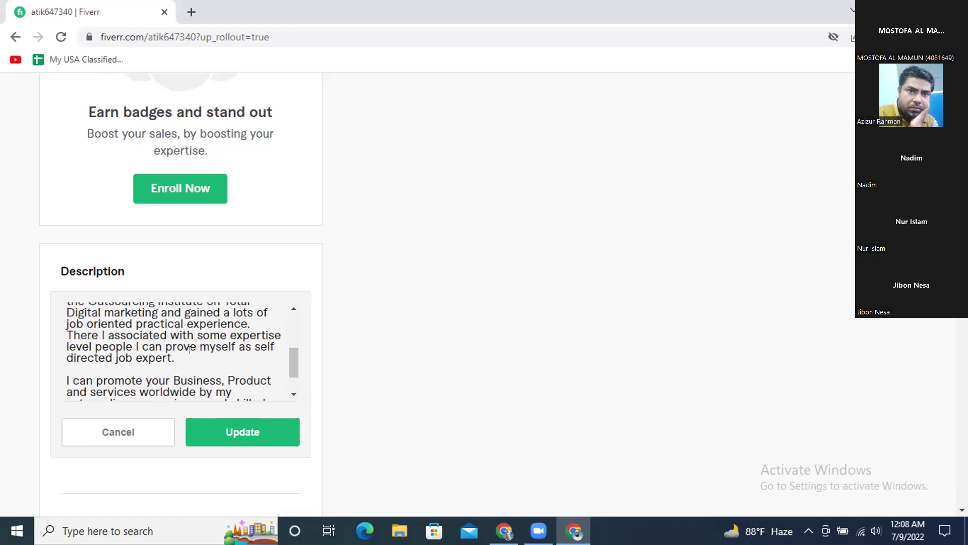
Complete the last sentence with "profession." and remove the "a" before "honest".
scroll(190, 350, down, 2)
scroll(190, 350, down, 1)
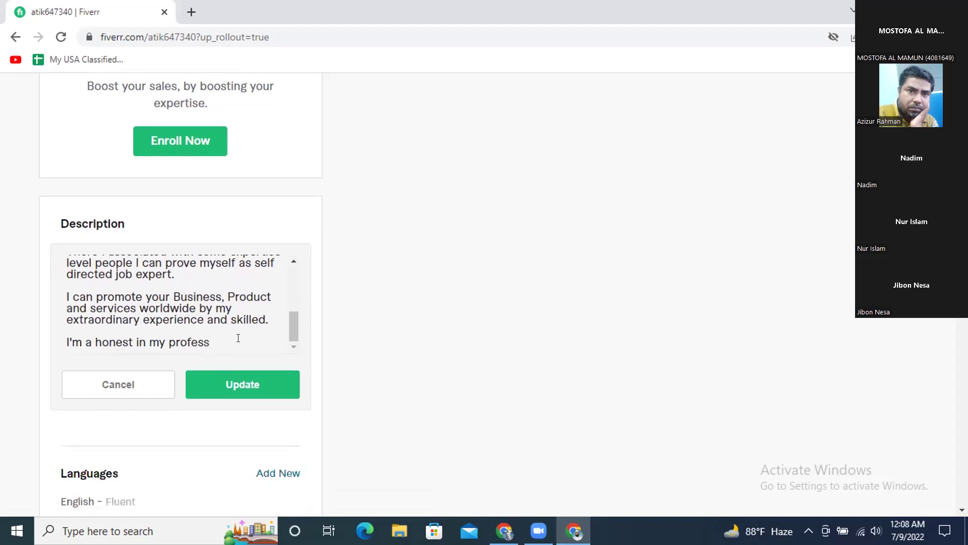
text(ion.)
click(130, 338)
key(Left)
key(Left)
key(Left)
key(Left)
key(Left)
key(Left)
key(BackSpace)
key(BackSpace)
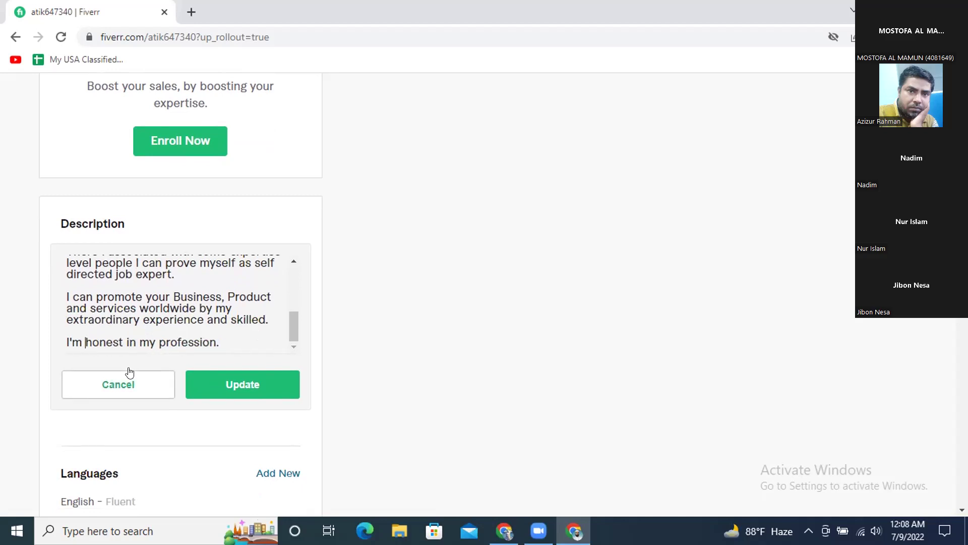
Add the sentence "Trust on me." after "profession." and begin a closing line below it with "Than".
click(223, 337)
text(Trust on me)
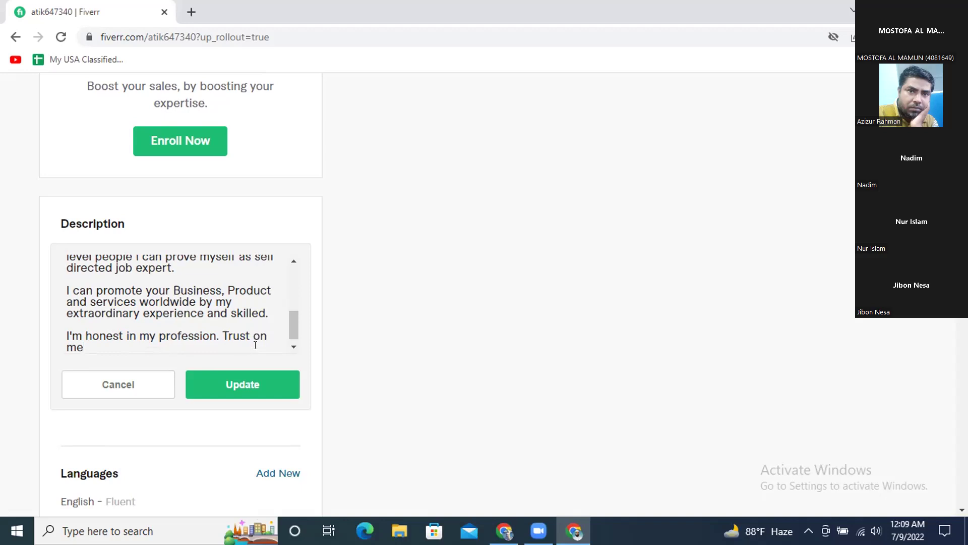
text(and r)
key(BackSpace)
key(BackSpace)
key(BackSpace)
key(BackSpace)
text(.)
key(Return)
text(Than)
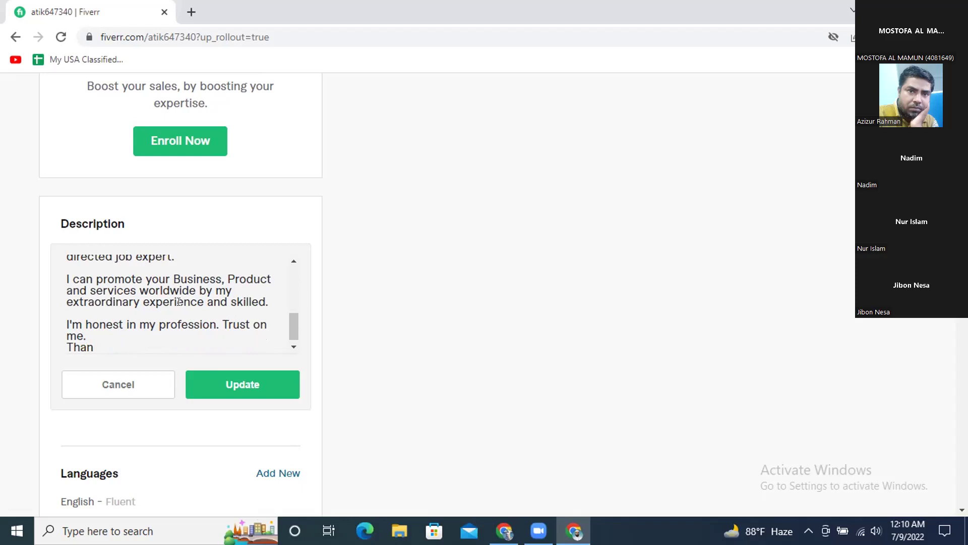
Delete the word "extraordinary" before "experience and skilled.".
click(144, 302)
key(BackSpace)
key(BackSpace)
key(BackSpace)
key(BackSpace)
key(BackSpace)
key(BackSpace)
key(BackSpace)
key(BackSpace)
key(BackSpace)
key(BackSpace)
key(BackSpace)
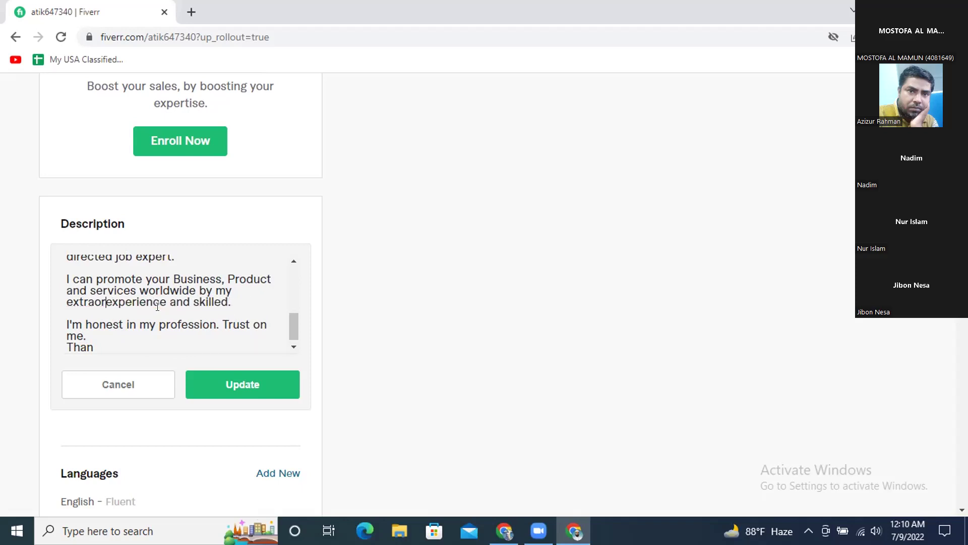
key(BackSpace)
key(BackSpace)
key(BackSpace)
key(BackSpace)
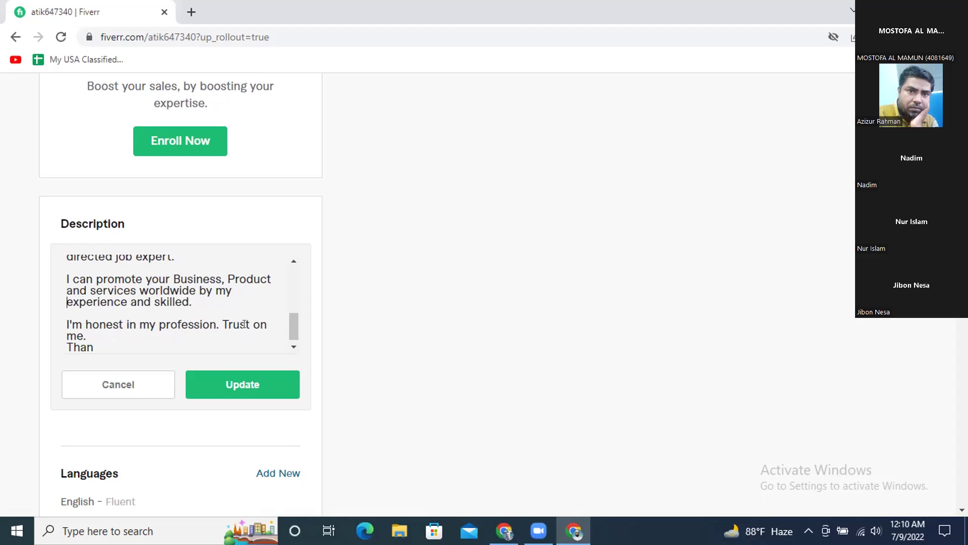
Extend the last sentence to "Trust on me and relax." and insert a line break after it.
click(91, 334)
key(BackSpace)
text(a)
key(BackSpace)
text(and relax)
text(.)
key(Return)
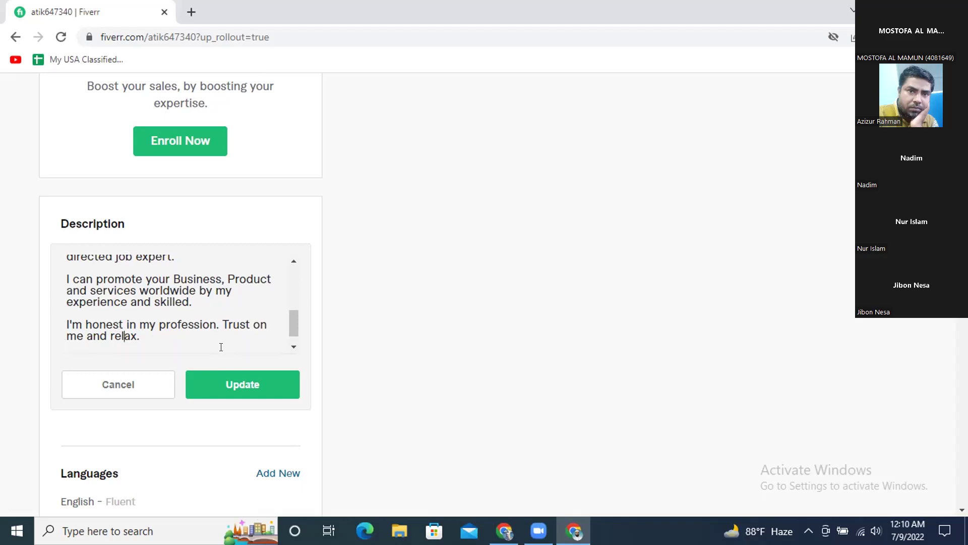
Try the spelling "relux" in the last sentence and correct it back to "relax" with the spelling suggestion.
key(Left)
key(Left)
key(Left)
key(BackSpace)
text(u)
right_click(121, 335)
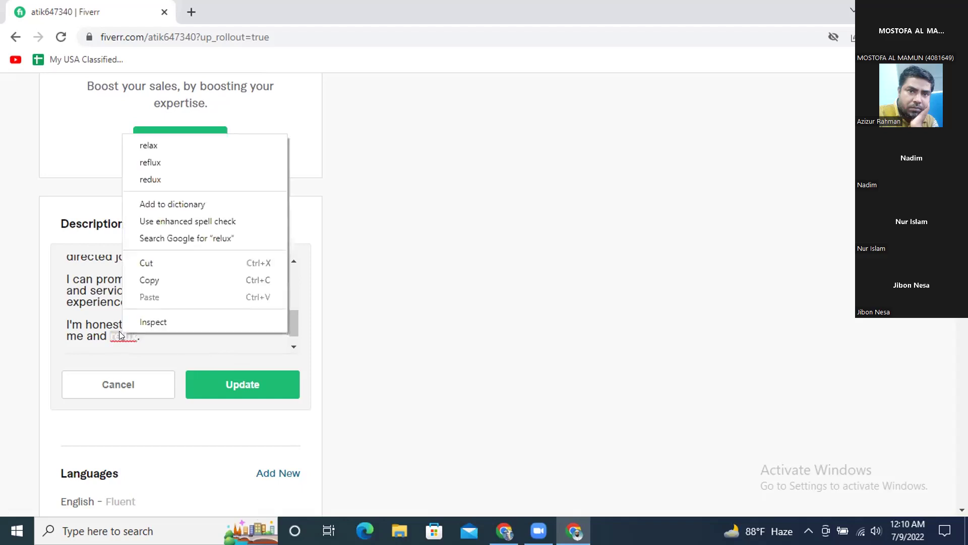
click(150, 147)
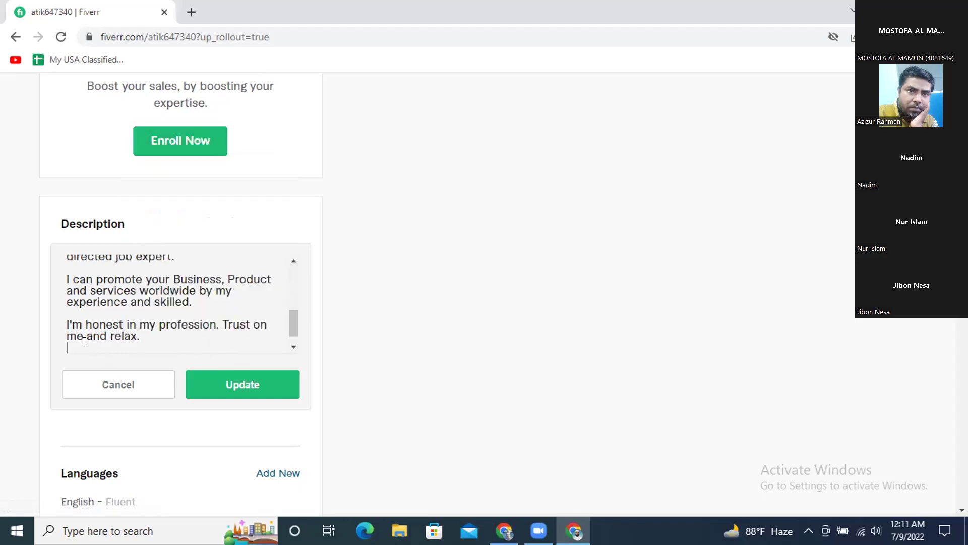
Add the closing line "Thanks." below a blank line at the end of the description and save the description.
key(Return)
text(Than)
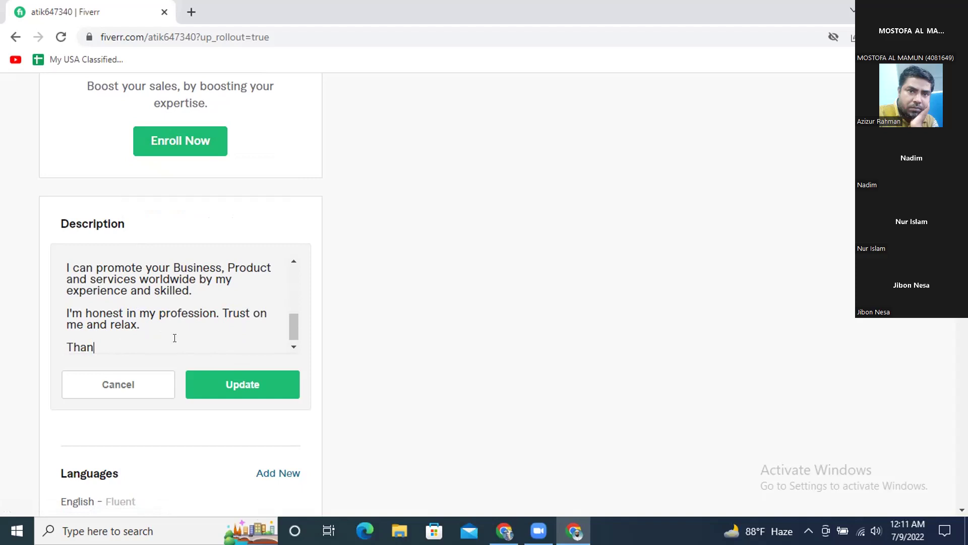
text(ks.)
click(240, 383)
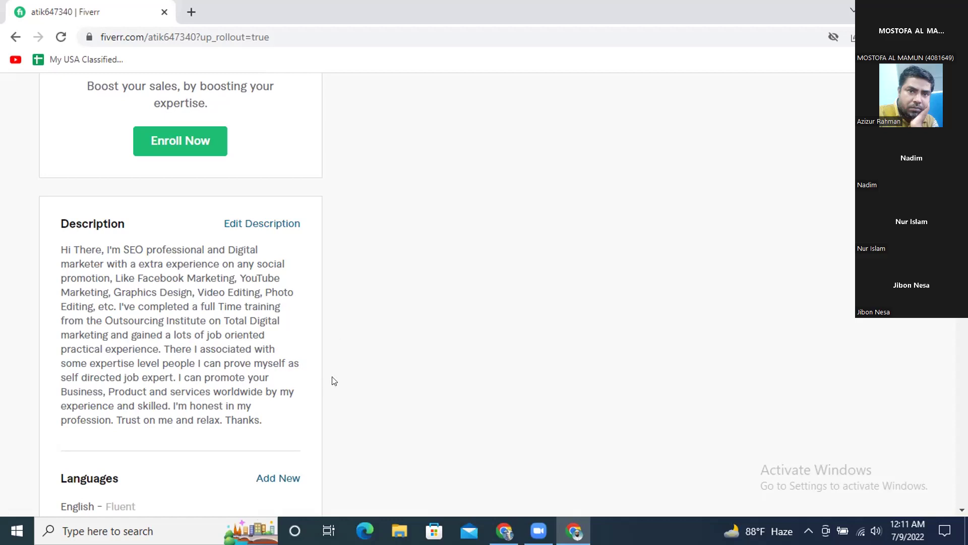
Review the saved description and the languages, linked accounts, skills, education and certification sections of the profile.
scroll(333, 381, down, 1)
scroll(333, 381, down, 2)
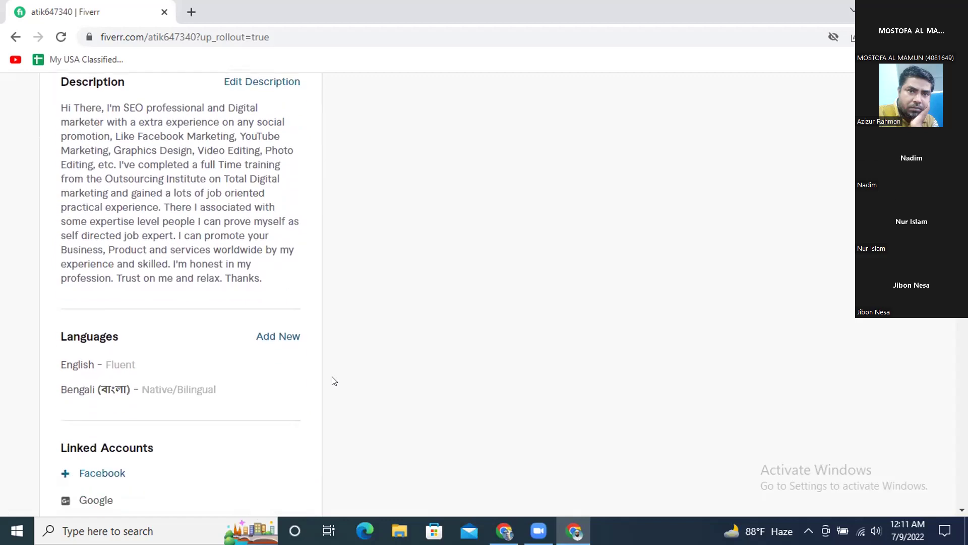
scroll(333, 380, down, 1)
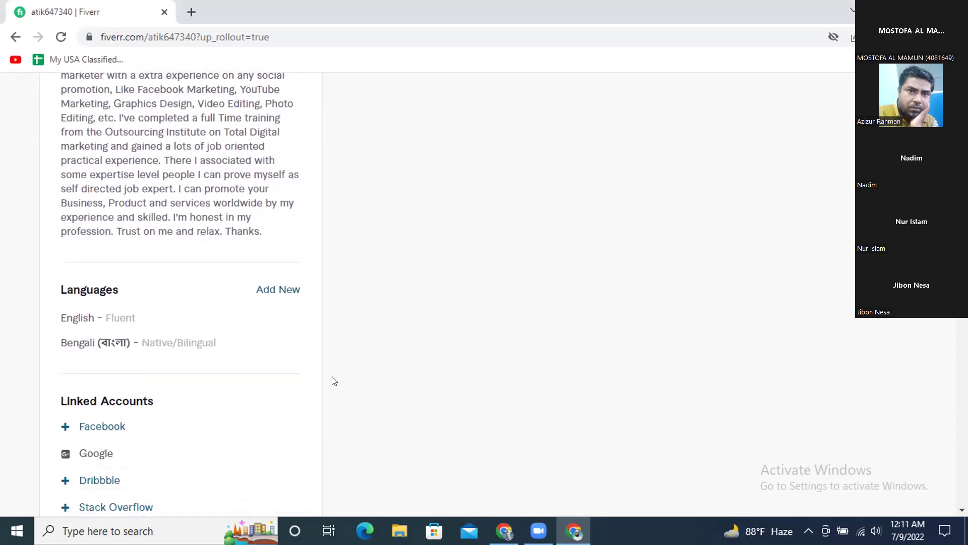
scroll(304, 356, down, 2)
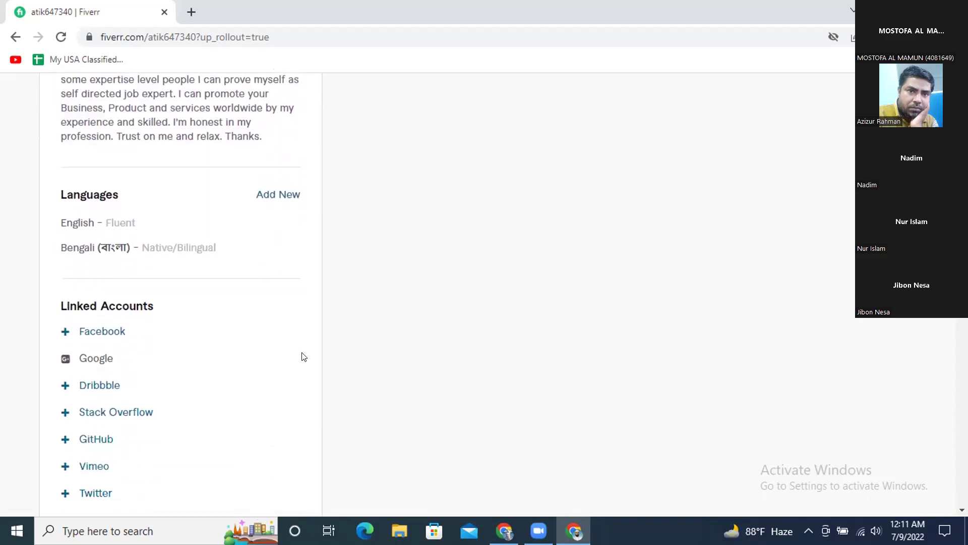
scroll(264, 301, down, 2)
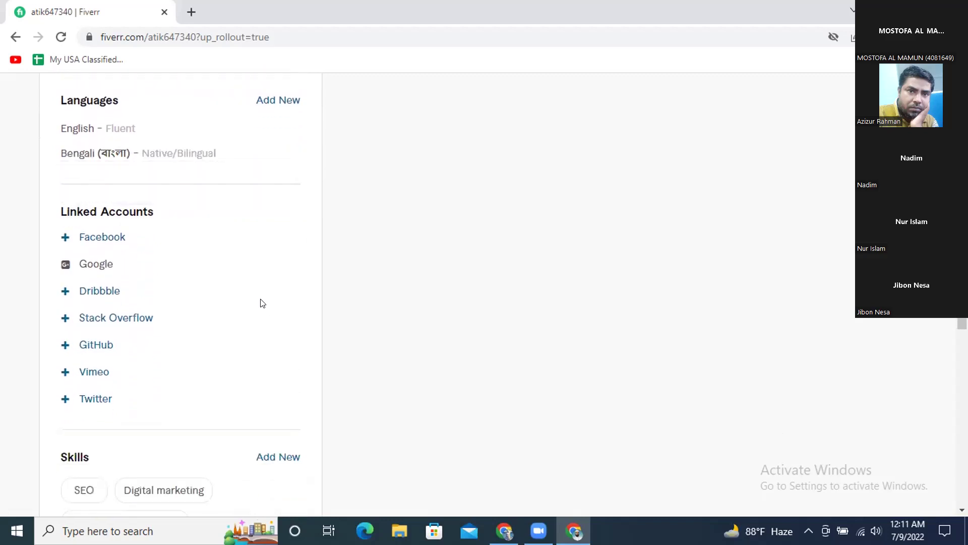
scroll(262, 303, down, 2)
scroll(263, 303, down, 3)
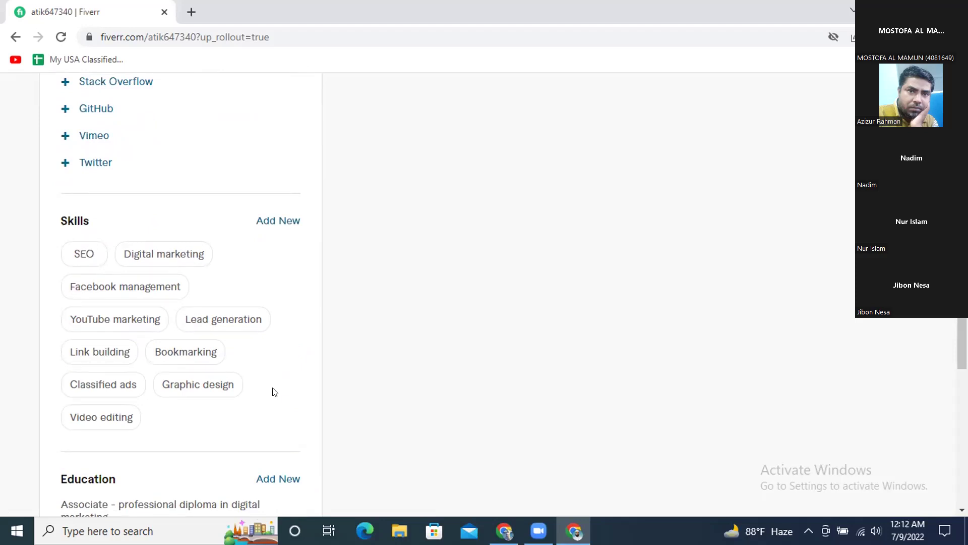
scroll(274, 392, down, 1)
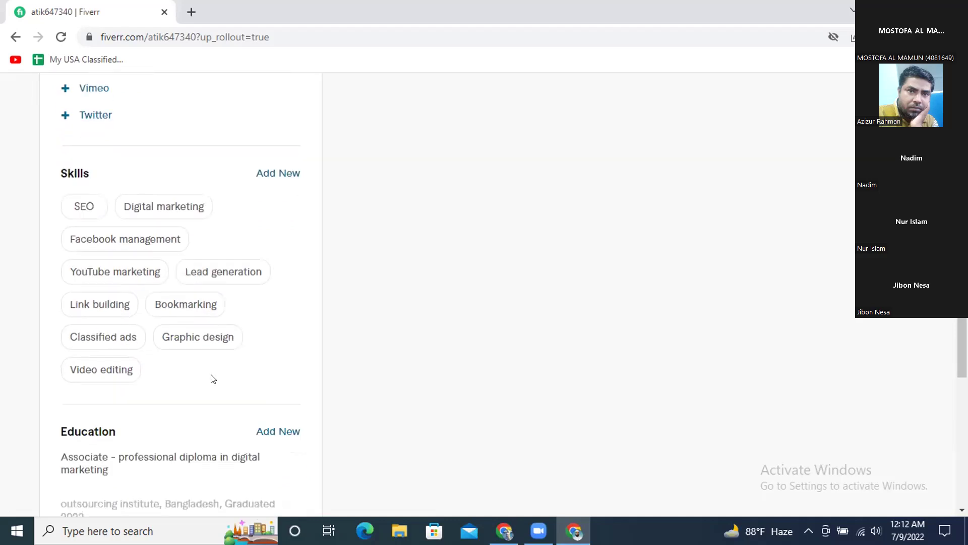
mouse_move(142, 336)
scroll(223, 322, down, 2)
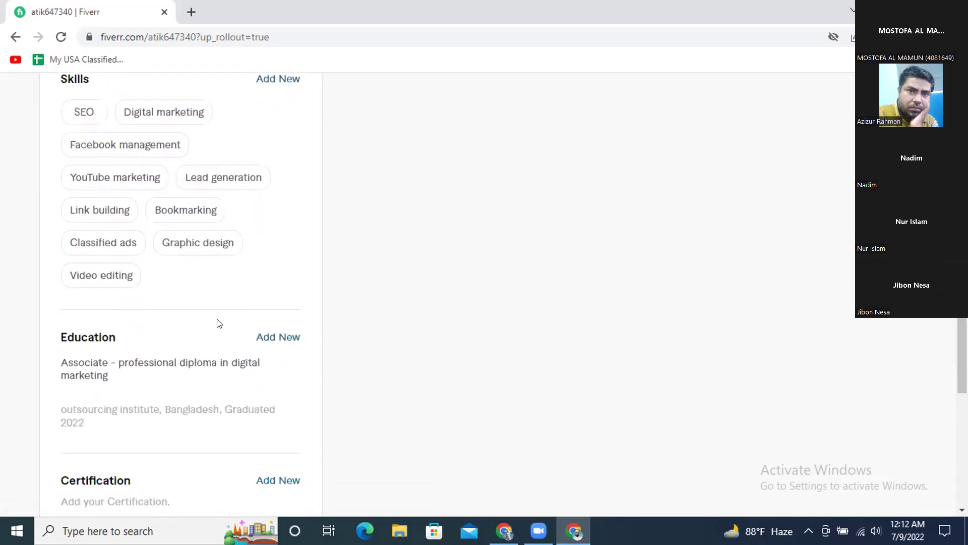
mouse_move(186, 371)
scroll(268, 380, down, 4)
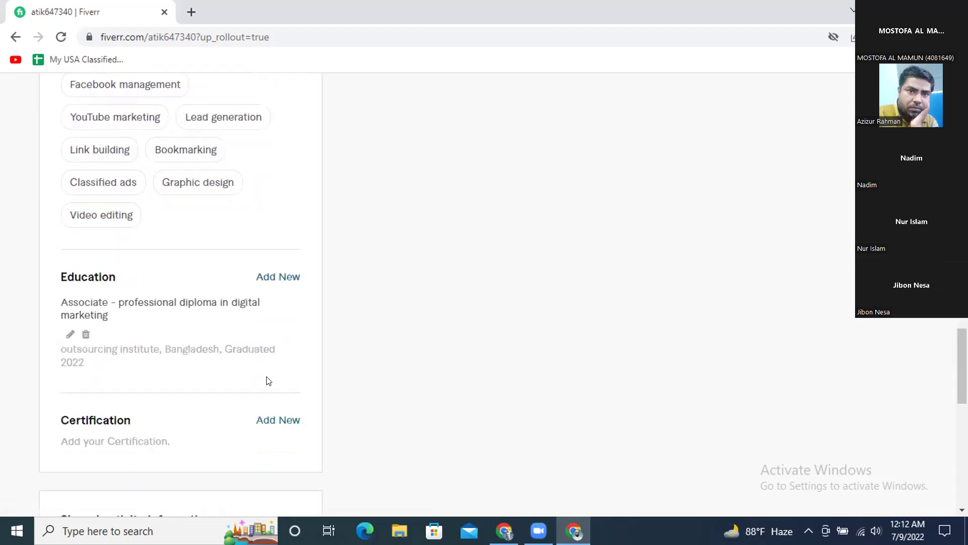
Correct "Youtube" to "YouTube" in the profile tagline under the username and save it.
scroll(353, 334, up, 17)
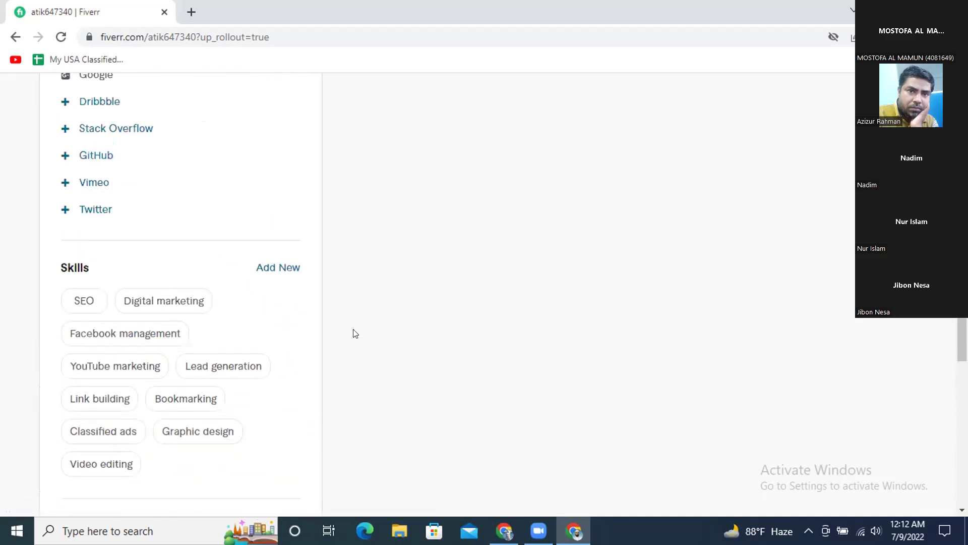
scroll(357, 329, up, 15)
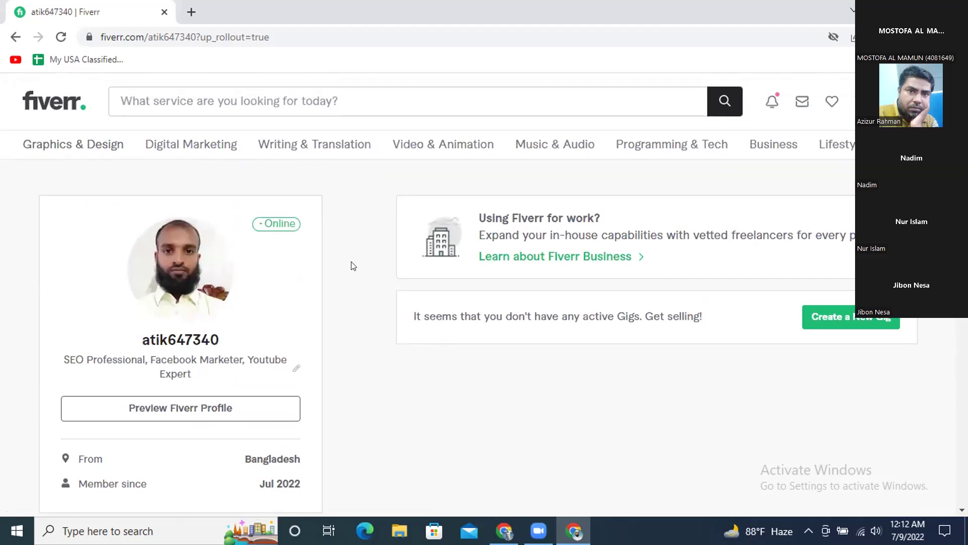
click(294, 368)
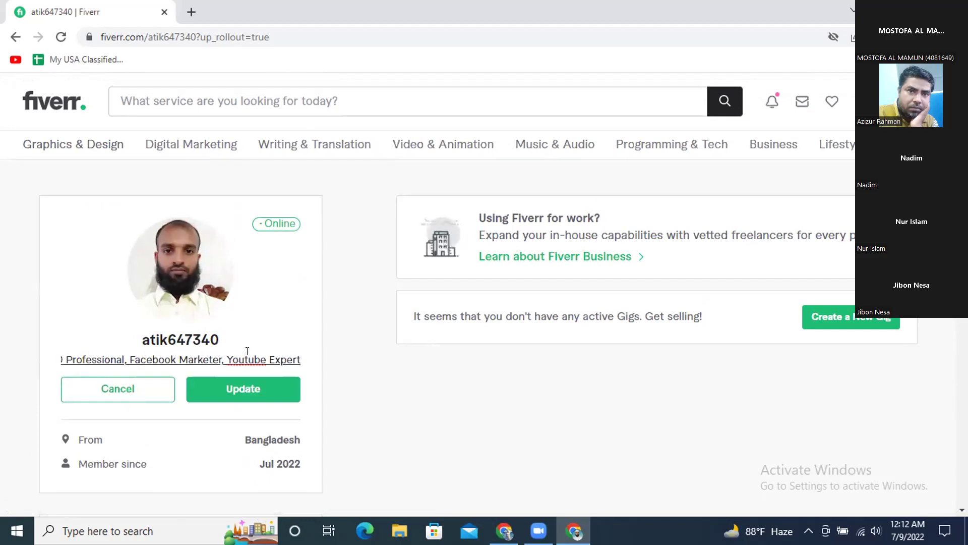
key(BackSpace)
text(T)
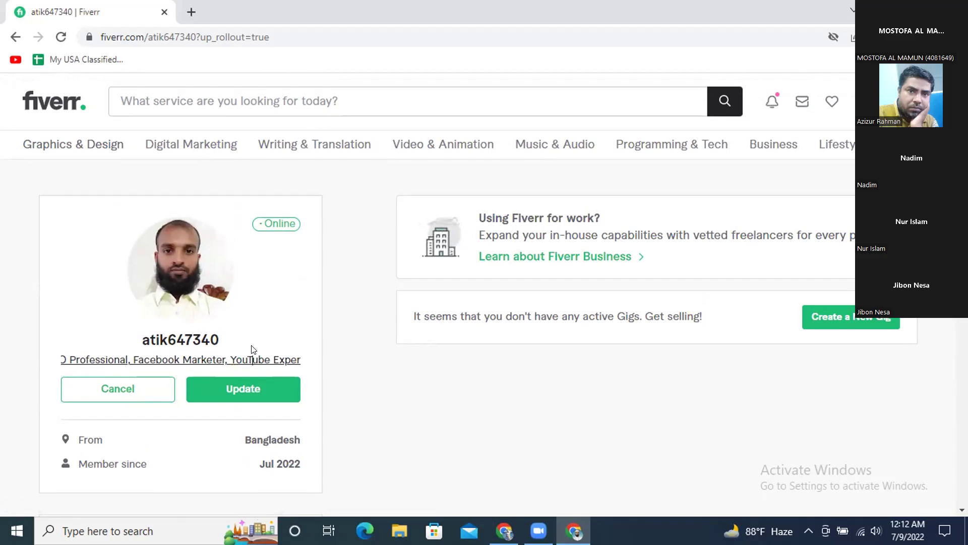
click(232, 385)
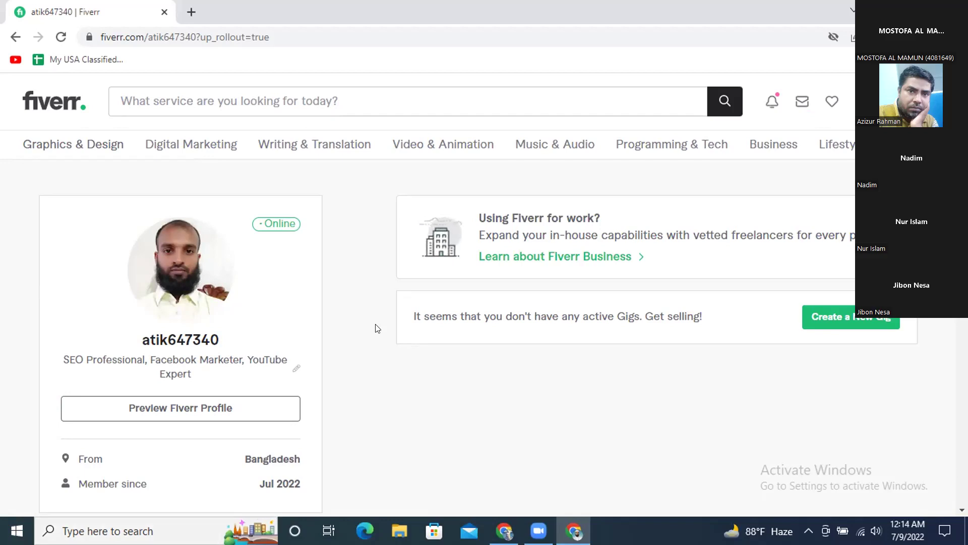
Look through the whole profile page from the tagline down to the shared activity information and the site footer.
scroll(366, 327, down, 2)
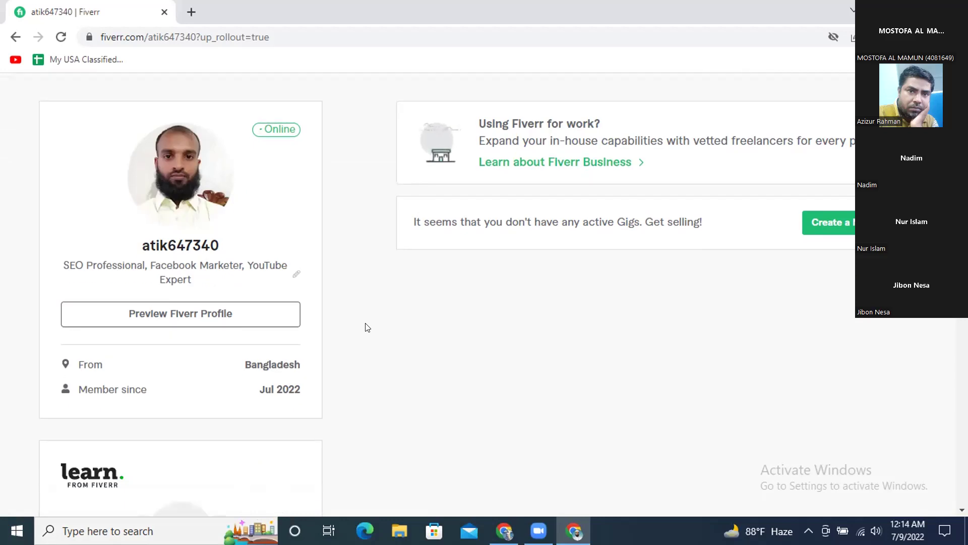
scroll(367, 327, down, 3)
scroll(367, 327, down, 3)
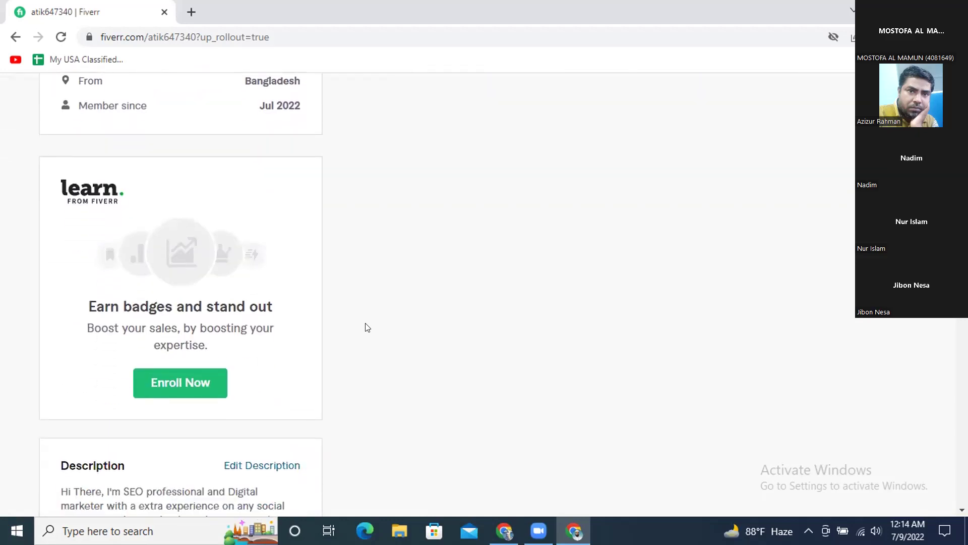
scroll(368, 327, down, 3)
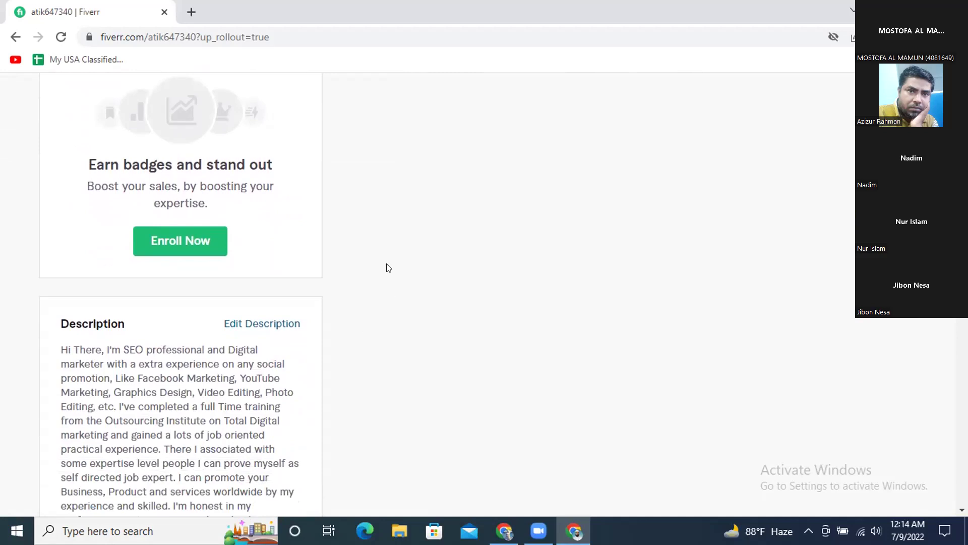
scroll(389, 268, down, 1)
scroll(388, 268, down, 6)
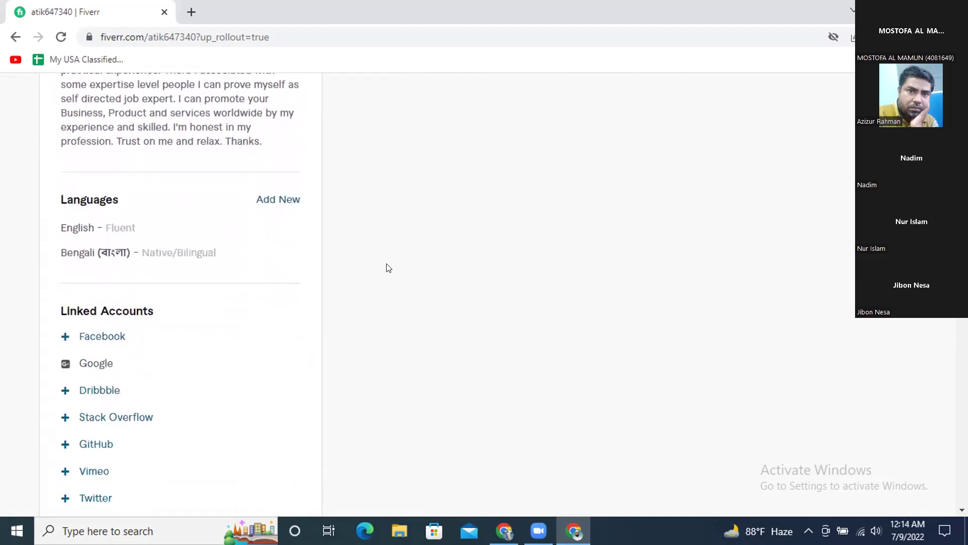
scroll(388, 268, down, 3)
scroll(388, 268, down, 3)
scroll(388, 268, down, 5)
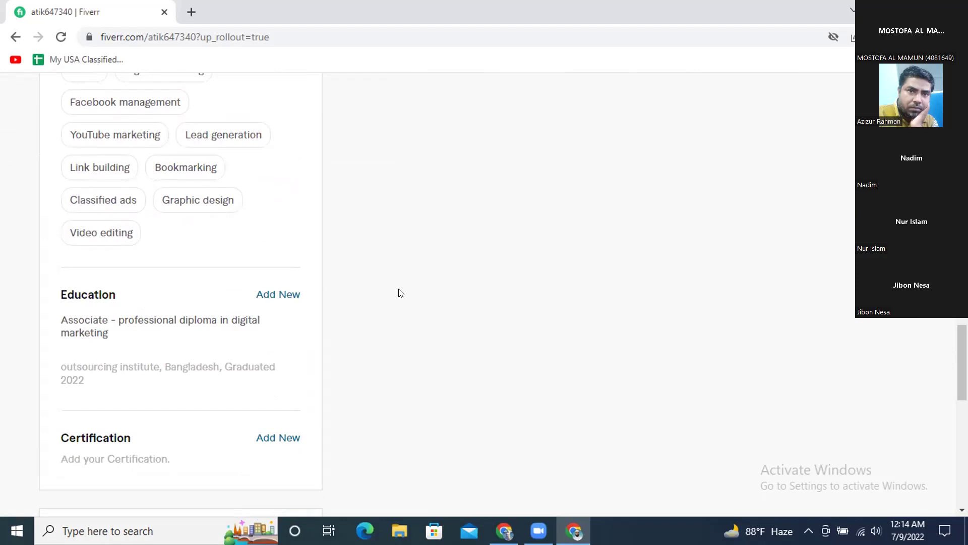
scroll(412, 289, down, 2)
scroll(412, 290, down, 1)
scroll(412, 290, down, 1)
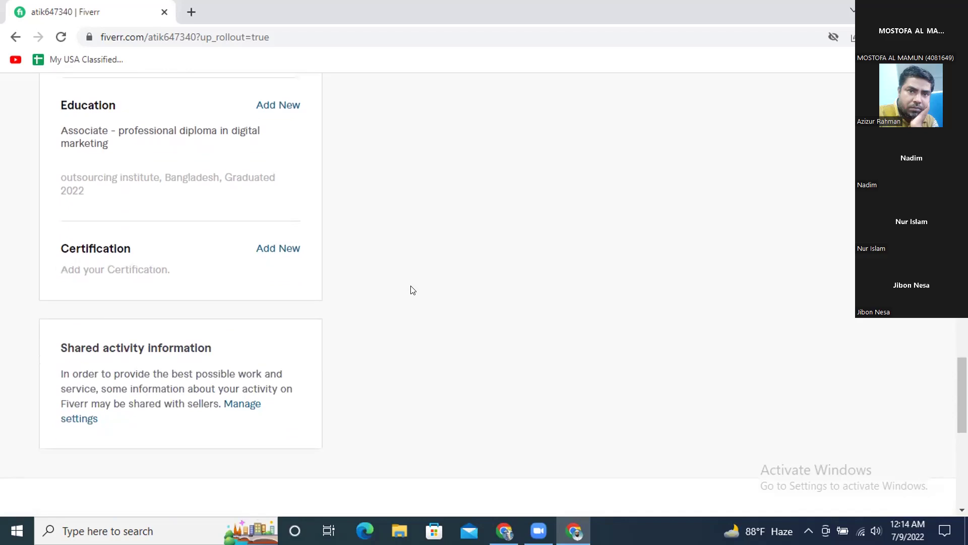
scroll(413, 290, down, 3)
scroll(412, 290, down, 3)
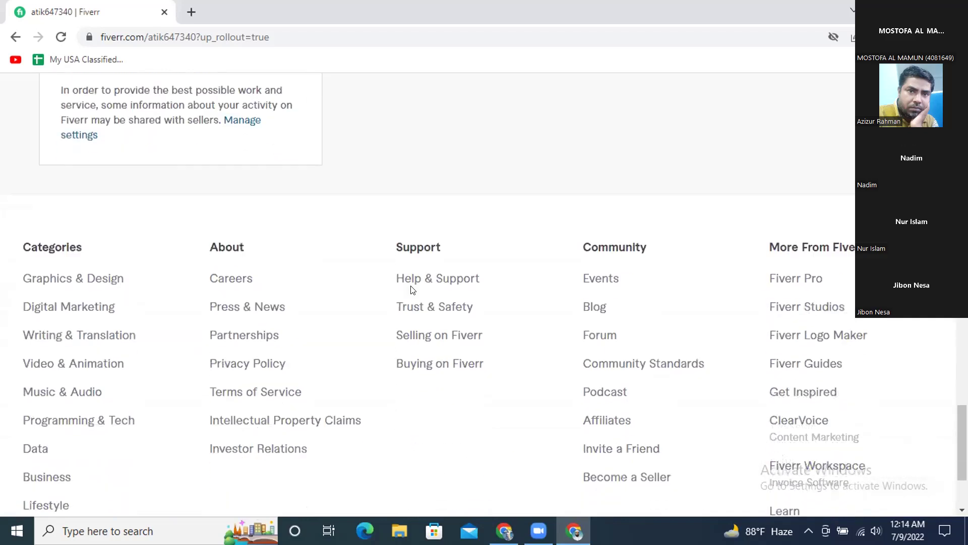